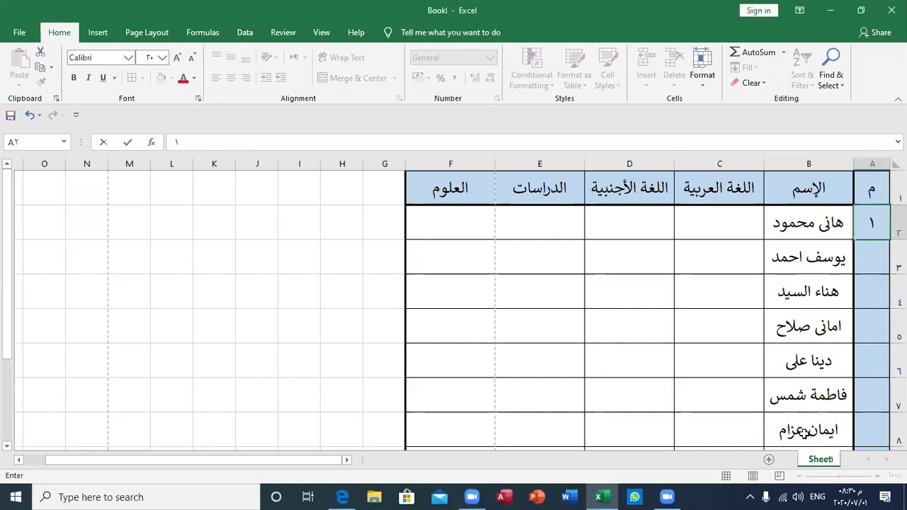
# Step: Enter 1 and 2 in A2:A3 and fill the series down column A, redoing the fill once
pyautogui.press('Return')
pyautogui.write('2')
pyautogui.press('Return')
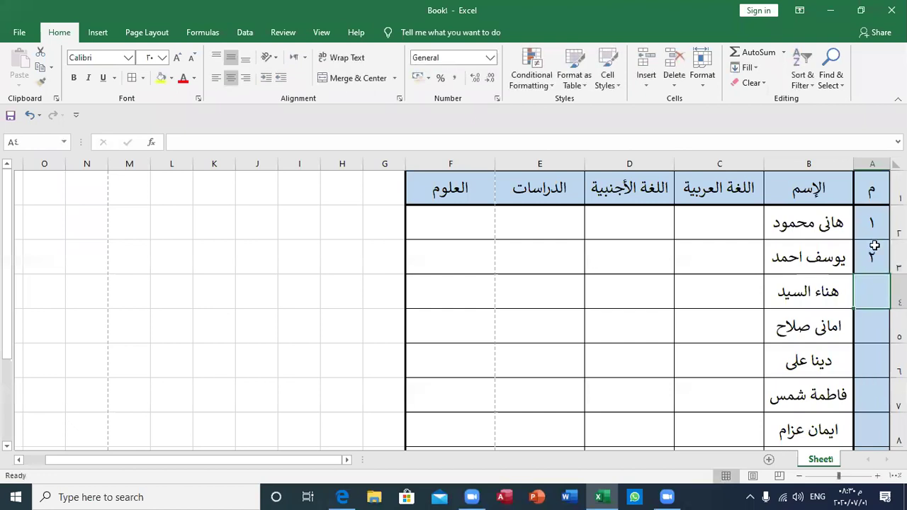
pyautogui.moveTo(872, 222); pyautogui.dragTo(871, 254)
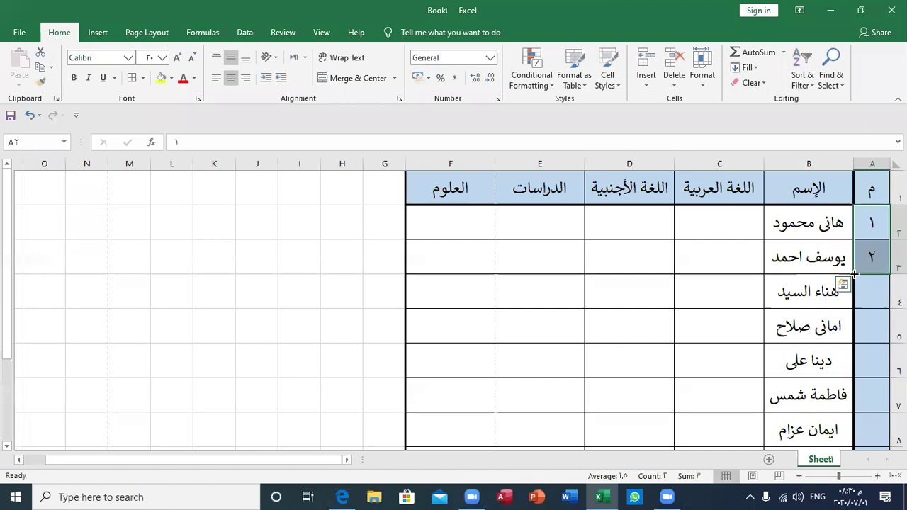
pyautogui.moveTo(854, 274)
pyautogui.mouseDown()
pyautogui.moveTo(861, 423)
pyautogui.moveTo(859, 402)
pyautogui.mouseUp()
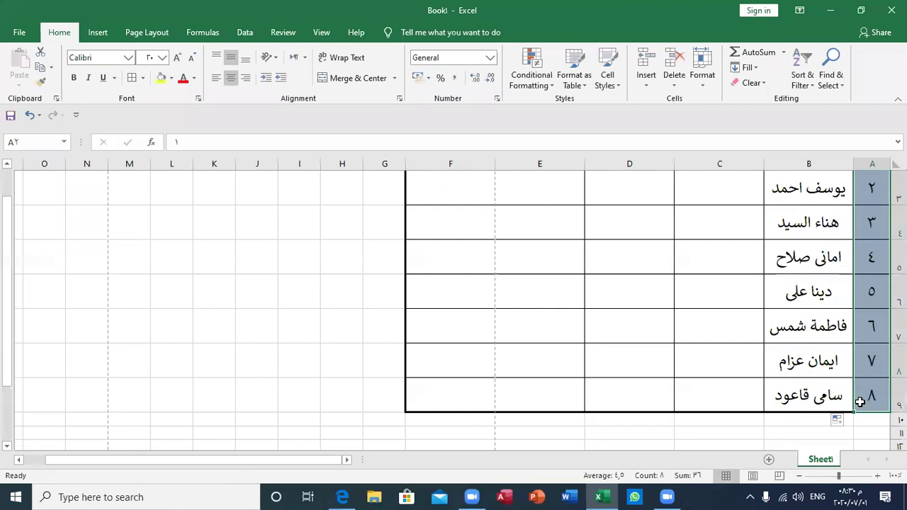
pyautogui.scroll(1, 860, 399)
pyautogui.hotkey('ctrl', 'z')
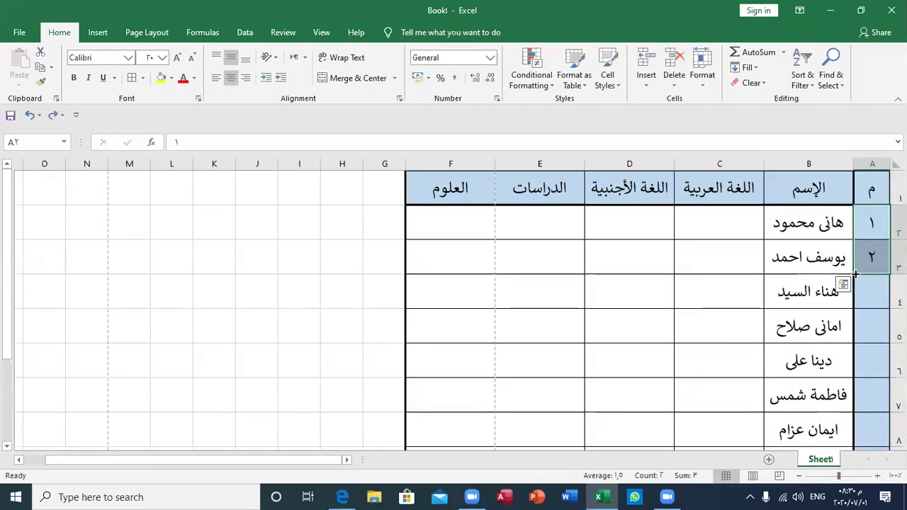
pyautogui.moveTo(855, 273); pyautogui.dragTo(871, 445)
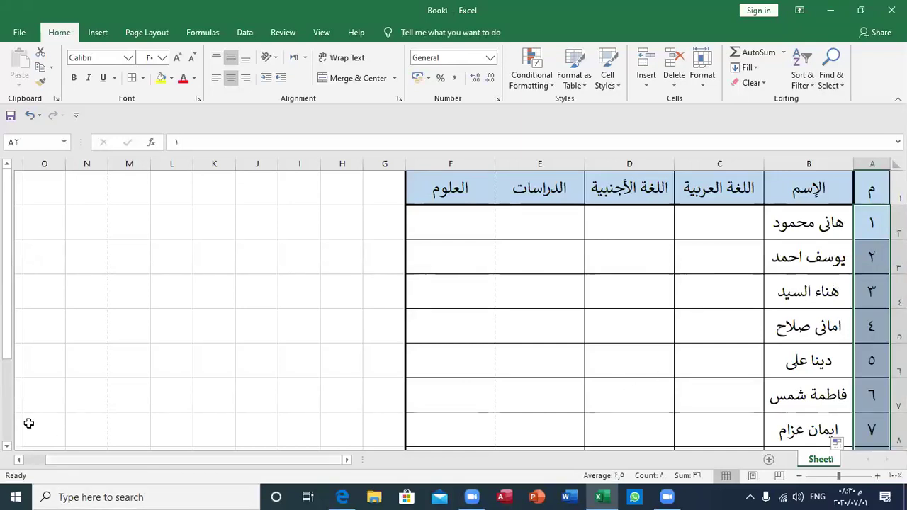
# Step: Redo the numbering by auto-filling 1 to 8 down to the last student in row 9
pyautogui.click(9, 445)
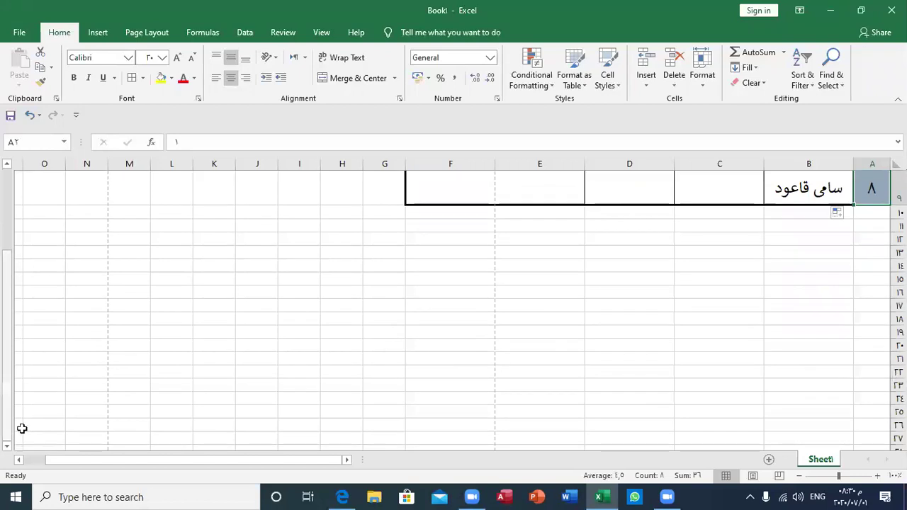
pyautogui.click(743, 197)
pyautogui.press('Up')
pyautogui.press('Up')
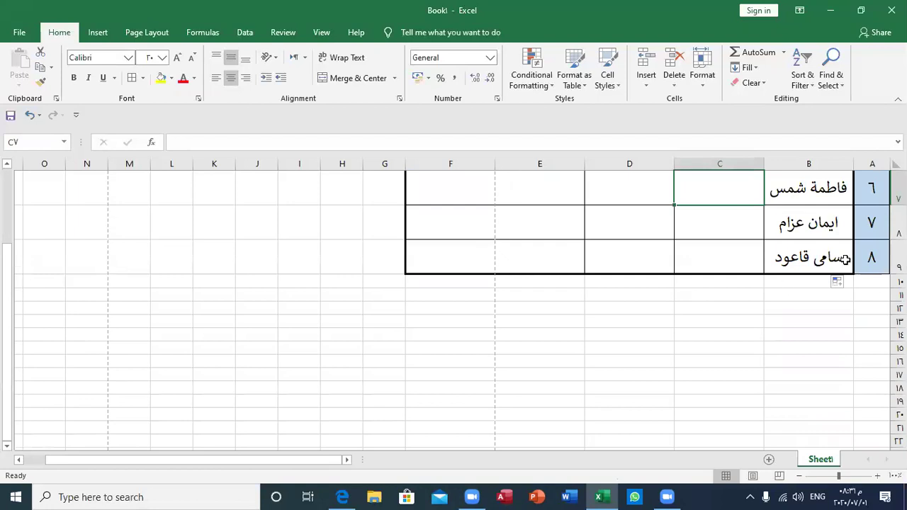
pyautogui.click(808, 283)
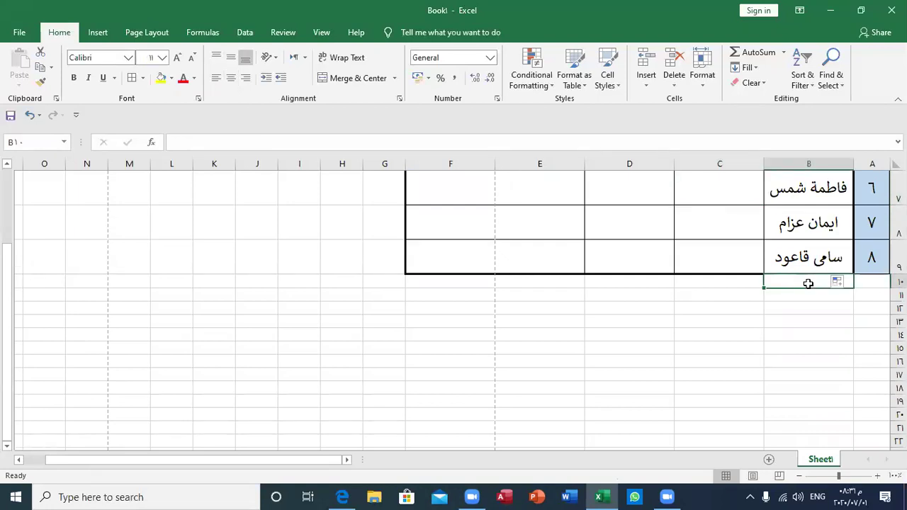
pyautogui.hotkey('ctrl', 'Up')
pyautogui.hotkey('ctrl', 'Up')
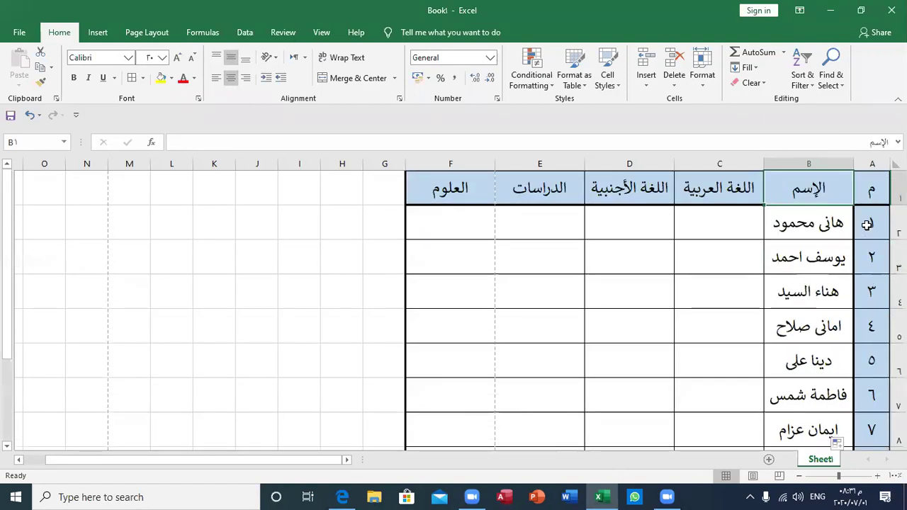
pyautogui.hotkey('ctrl', 'z')
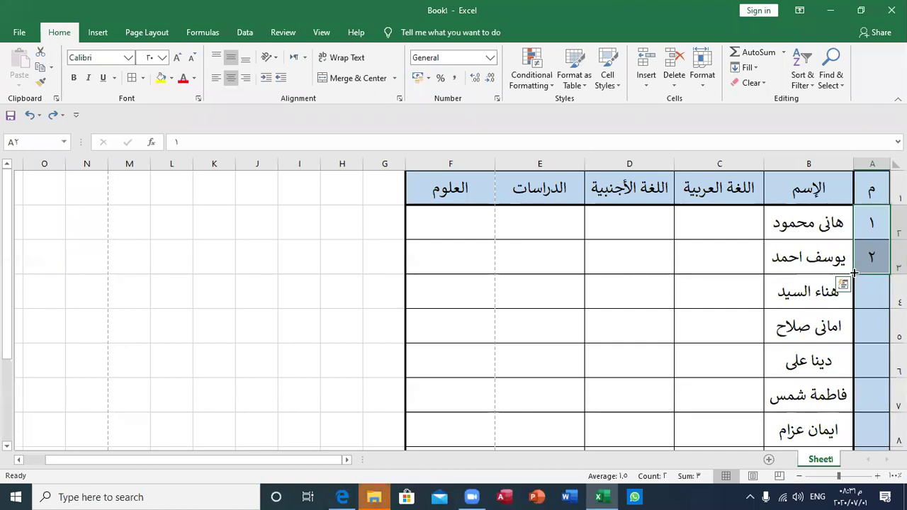
pyautogui.doubleClick(855, 273)
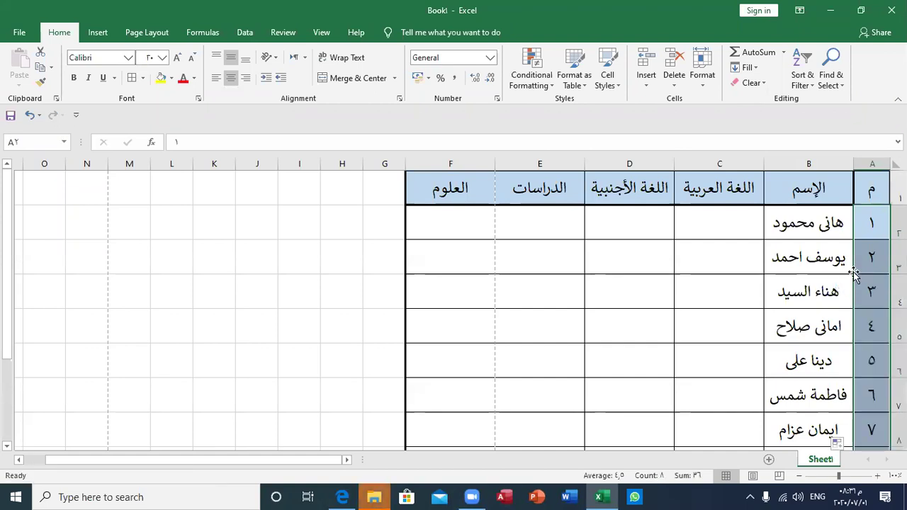
pyautogui.press('Down')
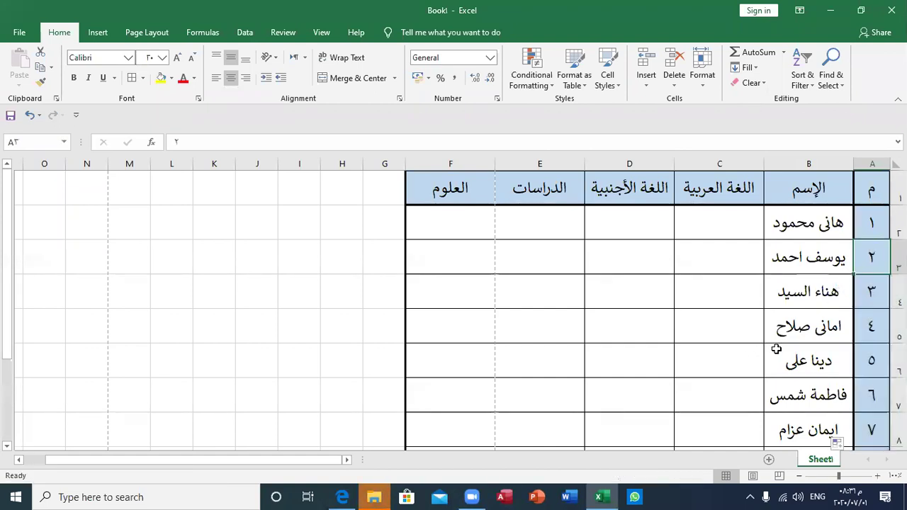
pyautogui.press('Down')
pyautogui.press('Down')
pyautogui.press('Down')
pyautogui.press('Down')
pyautogui.press('Down')
pyautogui.press('Down')
pyautogui.press('Down')
pyautogui.press('Down')
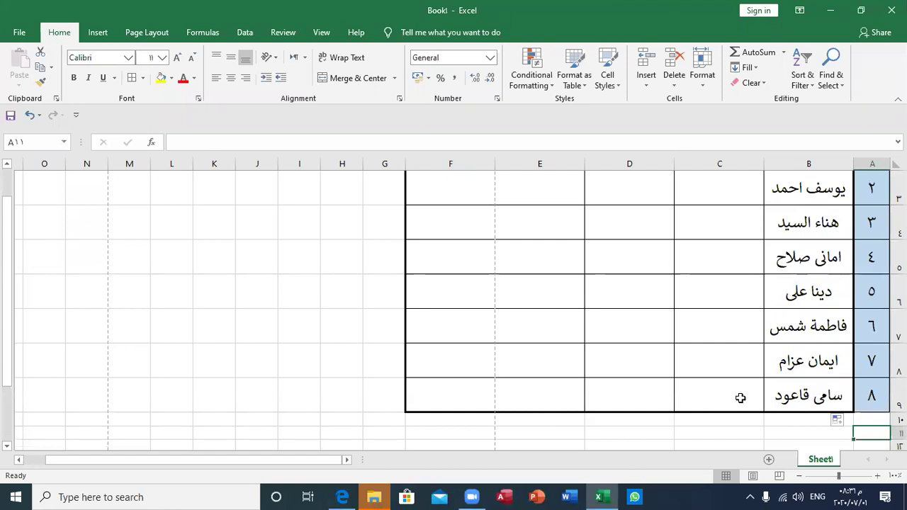
pyautogui.click(781, 396)
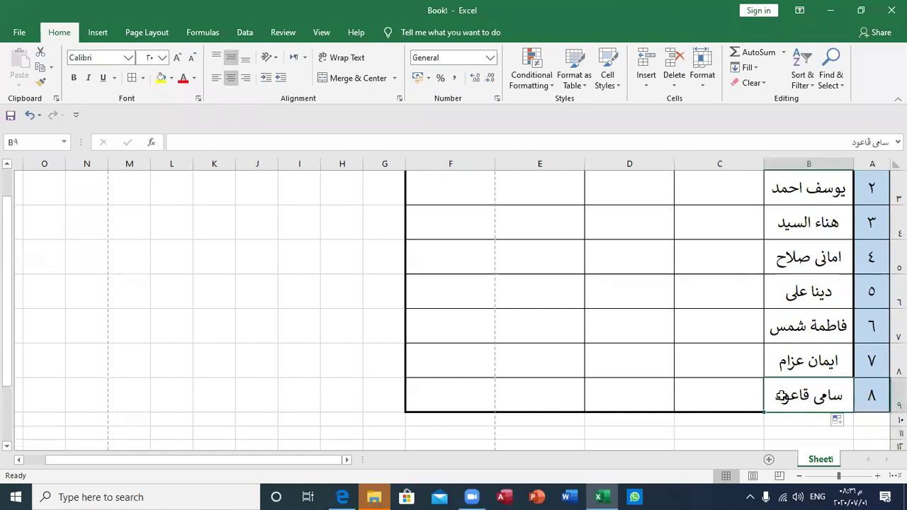
pyautogui.hotkey('ctrl', 'Home')
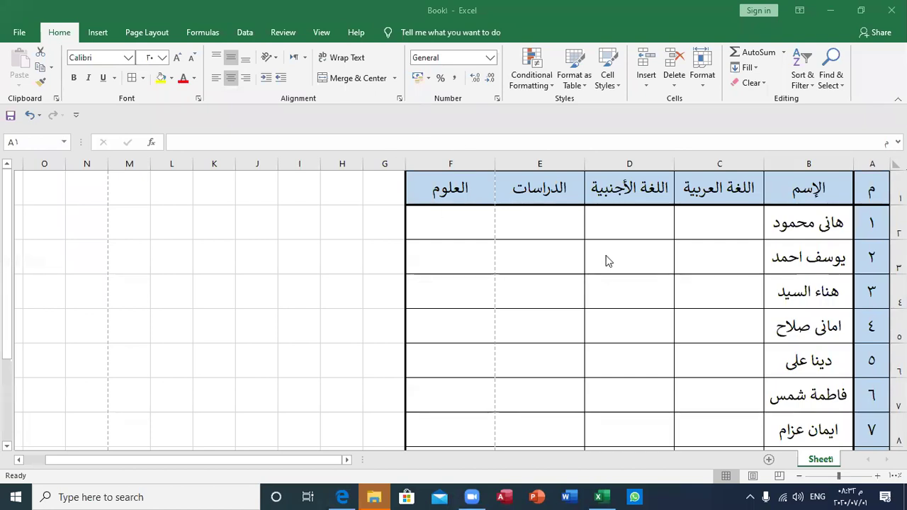
pyautogui.hotkey('ctrl', 'p')
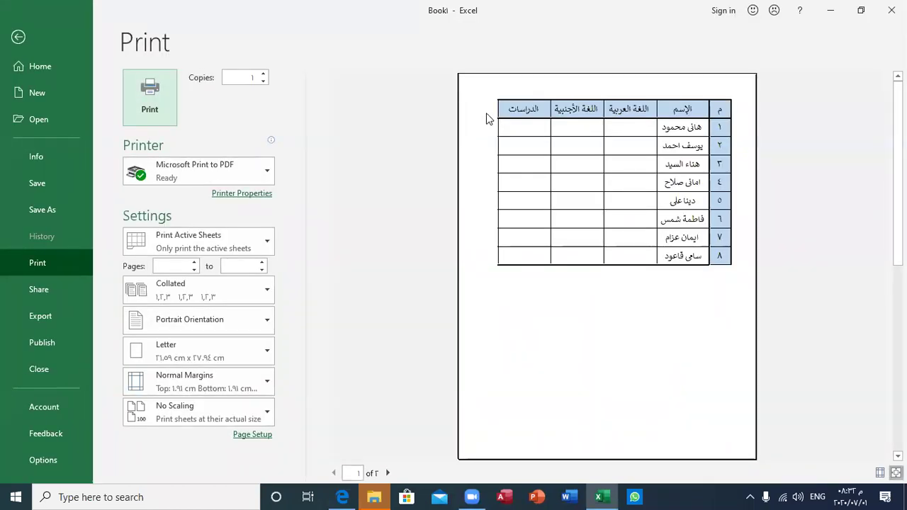
pyautogui.click(21, 41)
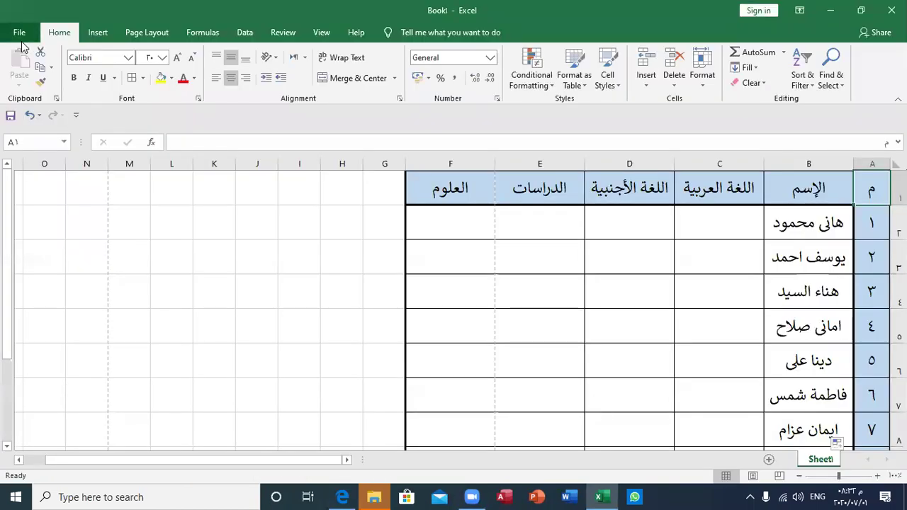
pyautogui.hotkey('ctrl', 'p')
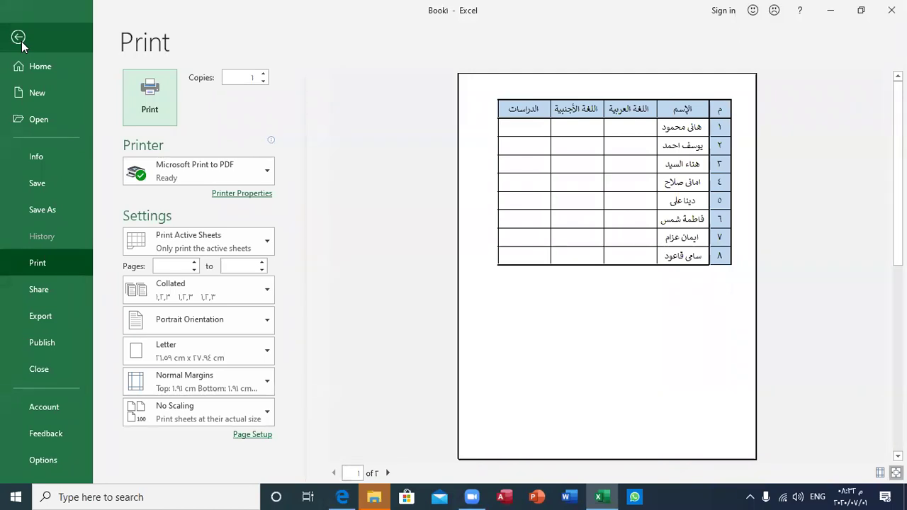
pyautogui.click(21, 41)
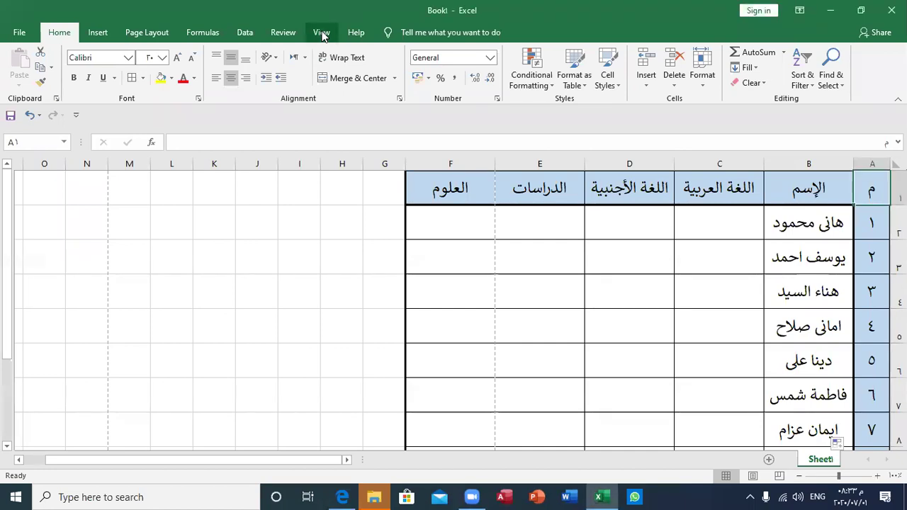
# Step: Switch to Page Break Preview and drag the page break so the table fits one page
pyautogui.click(322, 34)
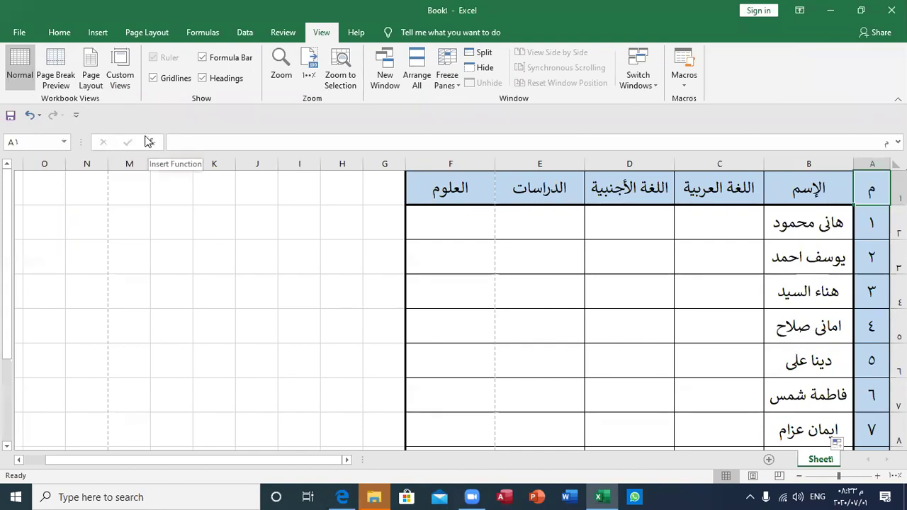
pyautogui.click(68, 85)
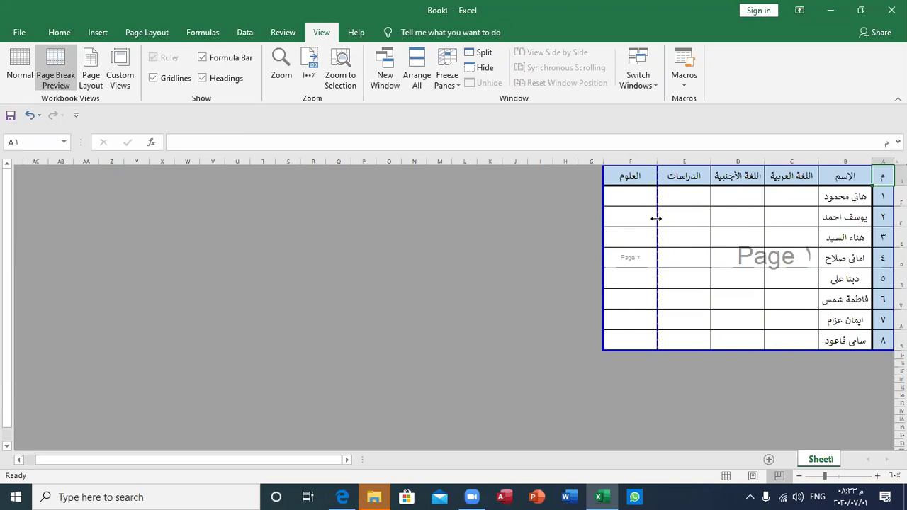
pyautogui.moveTo(656, 218); pyautogui.dragTo(601, 219)
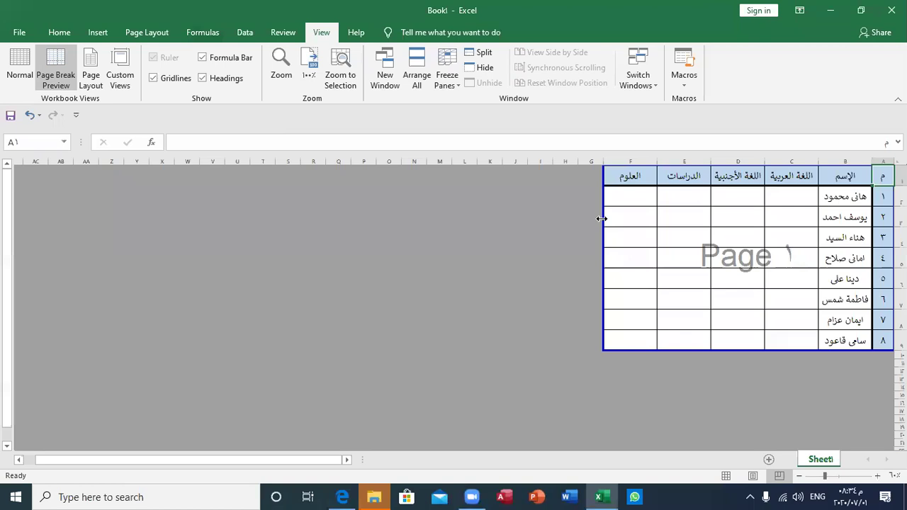
# Step: Check the print preview, then return the sheet to Normal view
pyautogui.hotkey('ctrl', 'p')
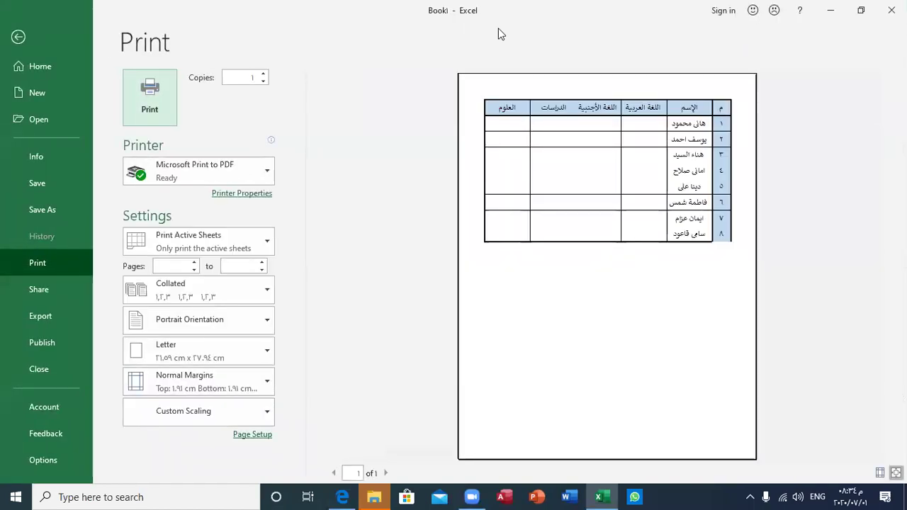
pyautogui.click(19, 36)
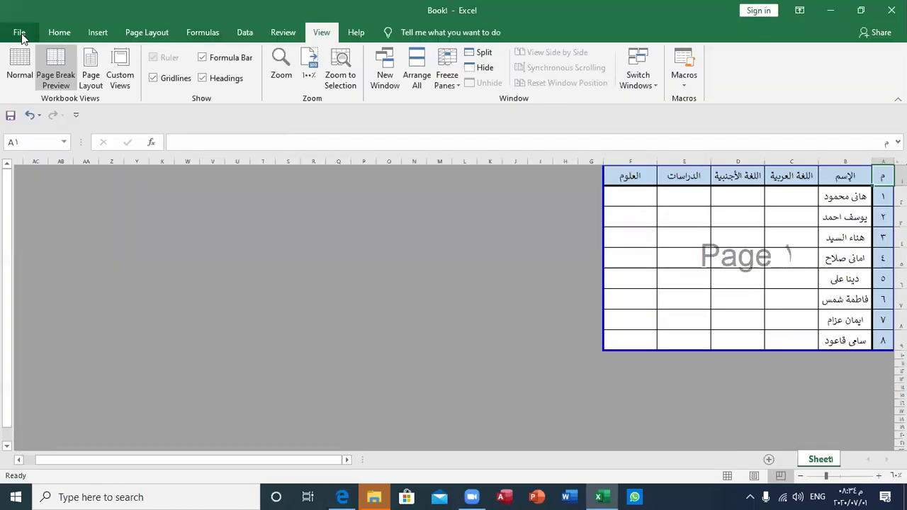
pyautogui.hotkey('alt', 'w')
pyautogui.press('l')
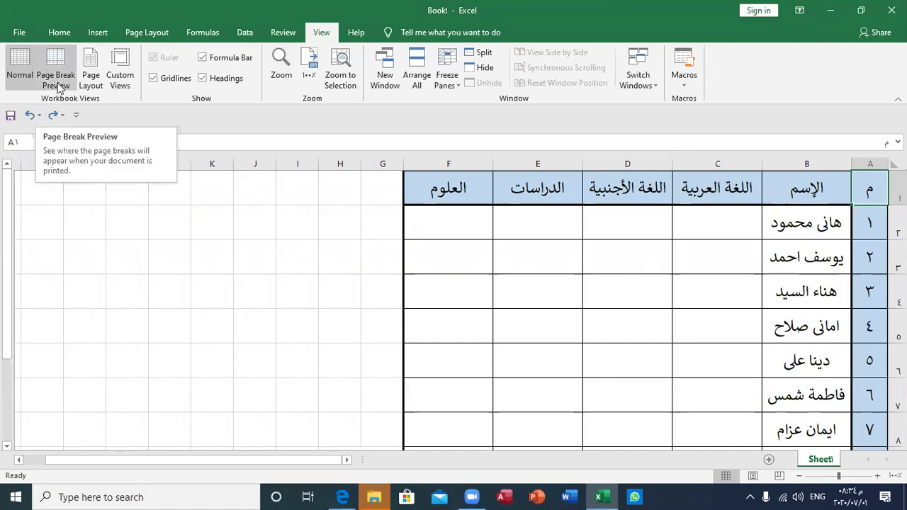
# Step: In Page Break Preview, drag the E/F page break so columns A–F fit Page 1, then preview printing
pyautogui.click(60, 86)
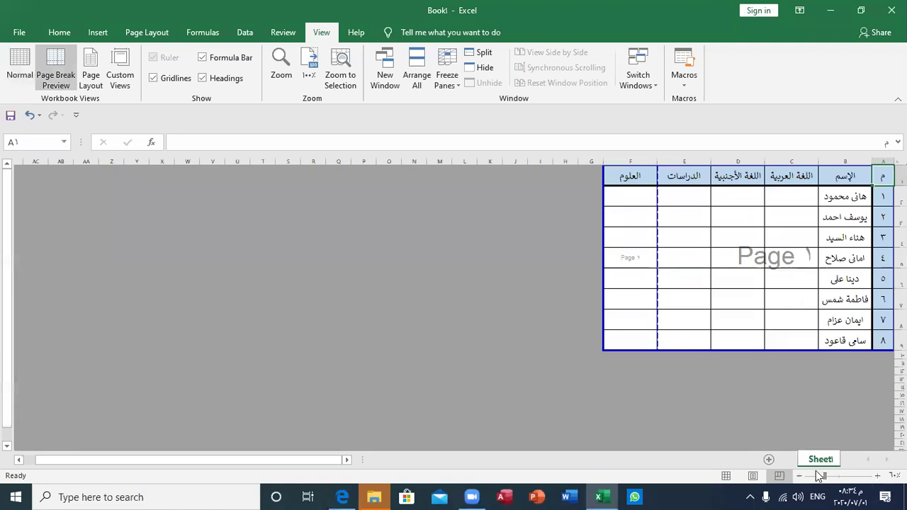
pyautogui.moveTo(824, 479); pyautogui.dragTo(832, 480)
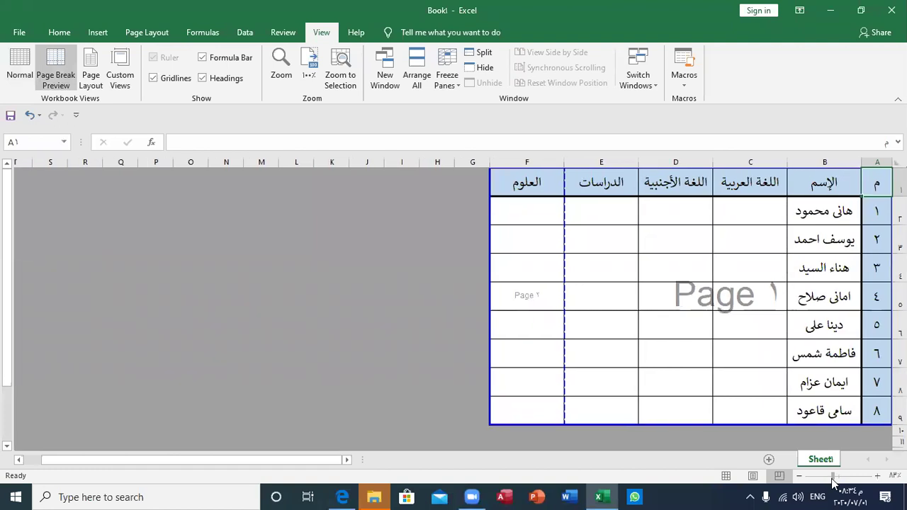
pyautogui.moveTo(833, 480); pyautogui.dragTo(835, 480)
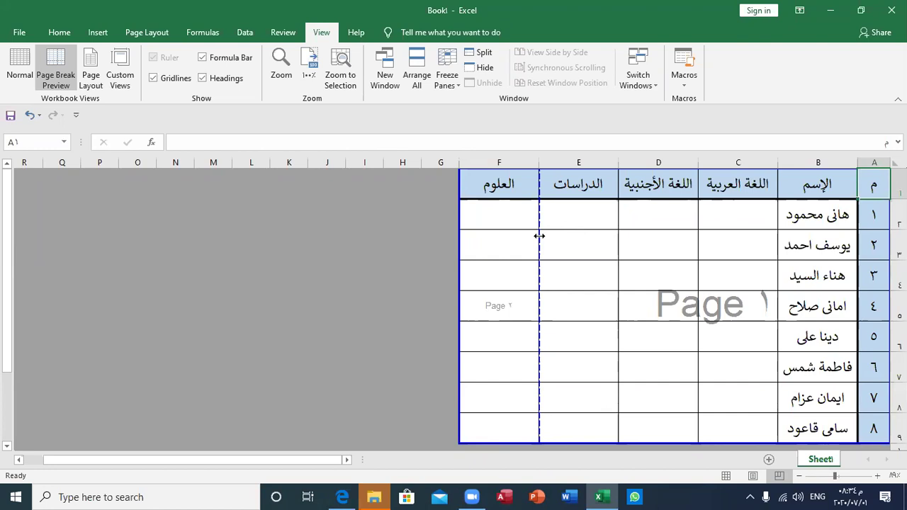
pyautogui.moveTo(540, 236); pyautogui.dragTo(446, 238)
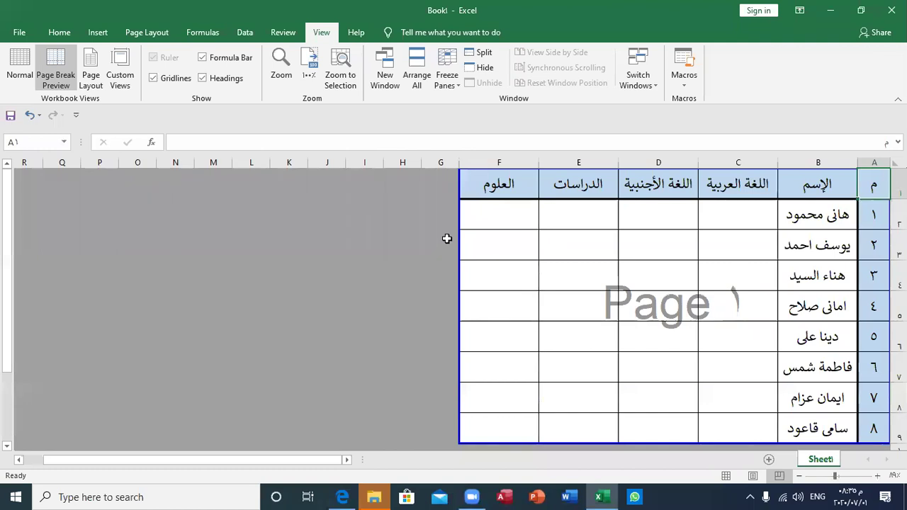
pyautogui.hotkey('ctrl', 'p')
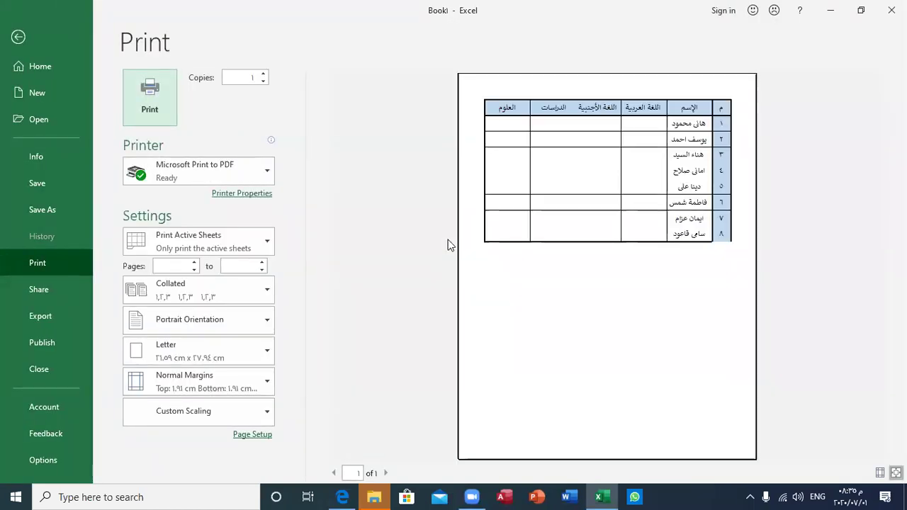
pyautogui.click(19, 37)
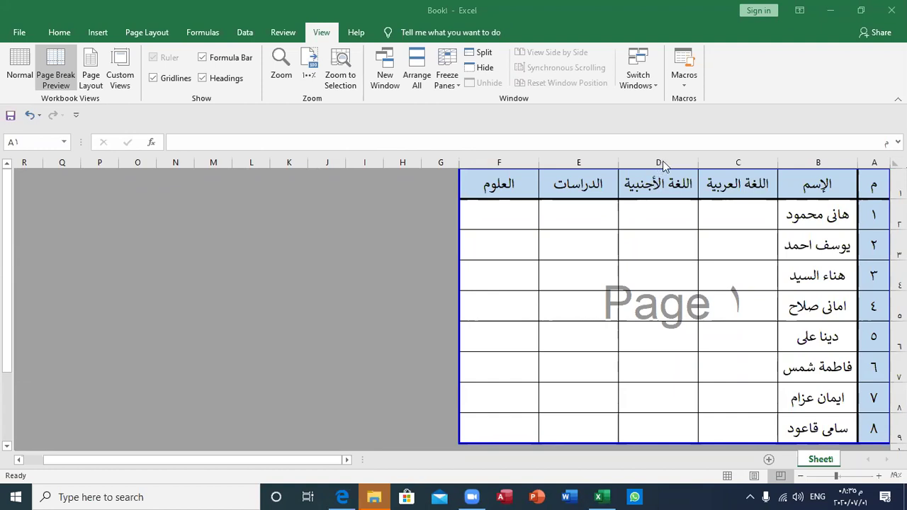
# Step: Insert a blank column E before الدراسات, undoing a misplaced column insert at D
pyautogui.click(660, 161)
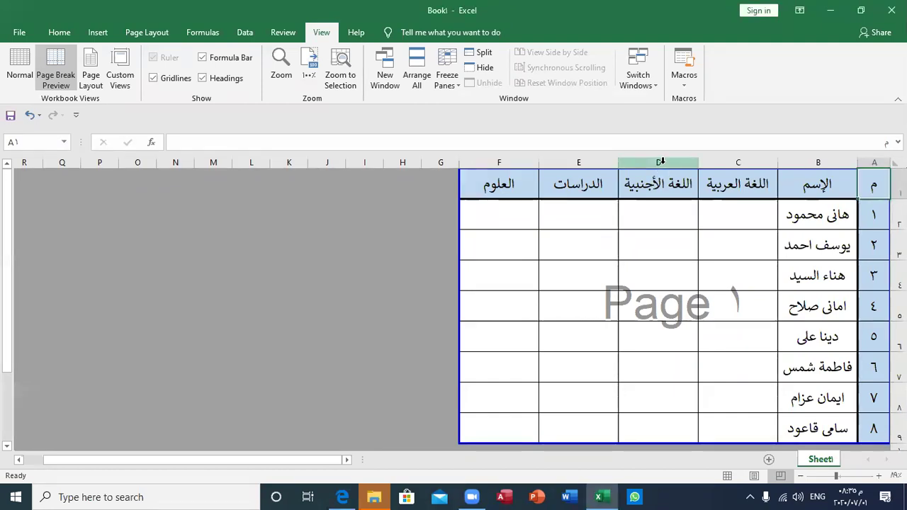
pyautogui.click(660, 161)
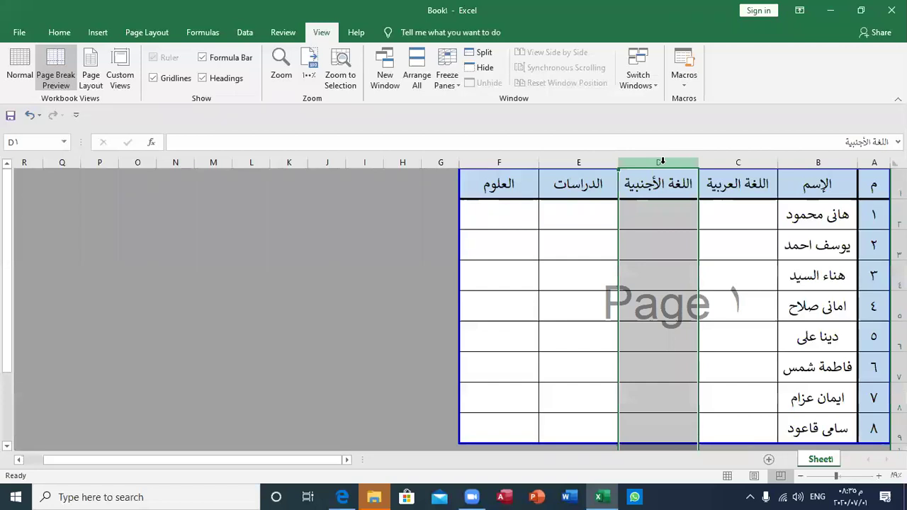
pyautogui.rightClick(661, 162)
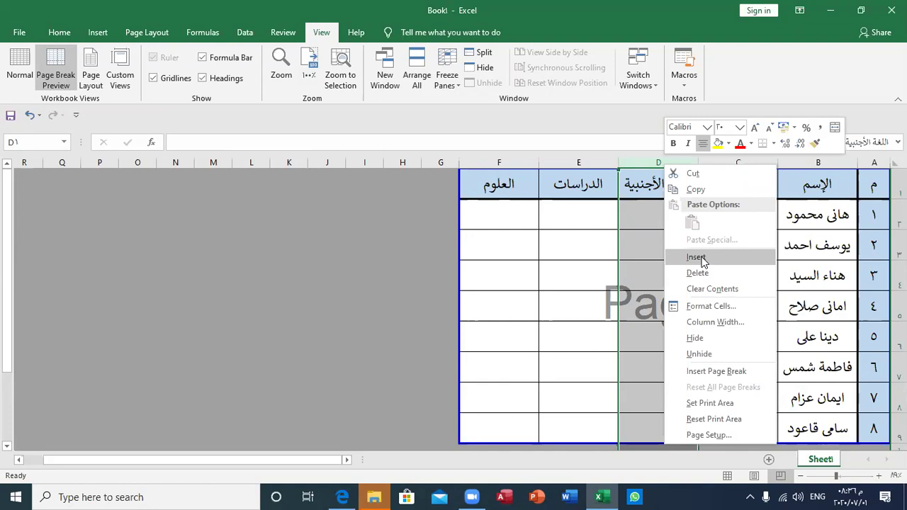
pyautogui.click(696, 258)
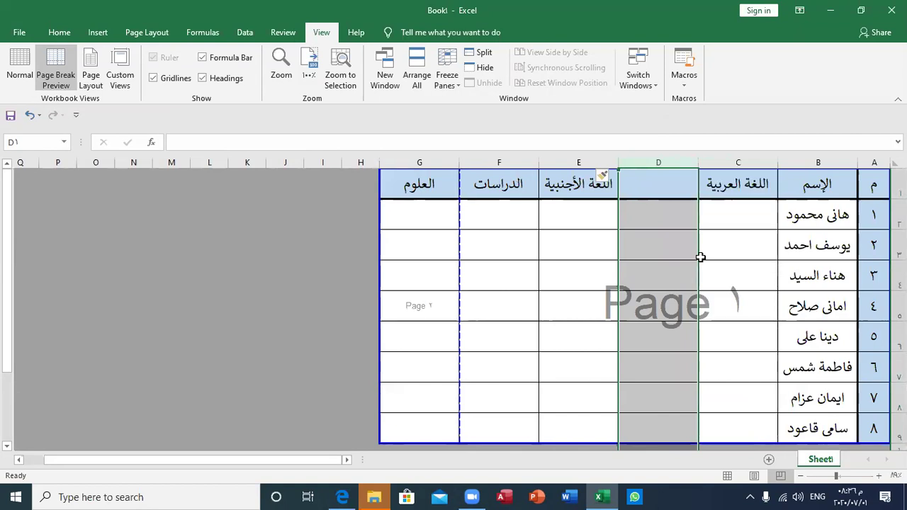
pyautogui.hotkey('ctrl', 'z')
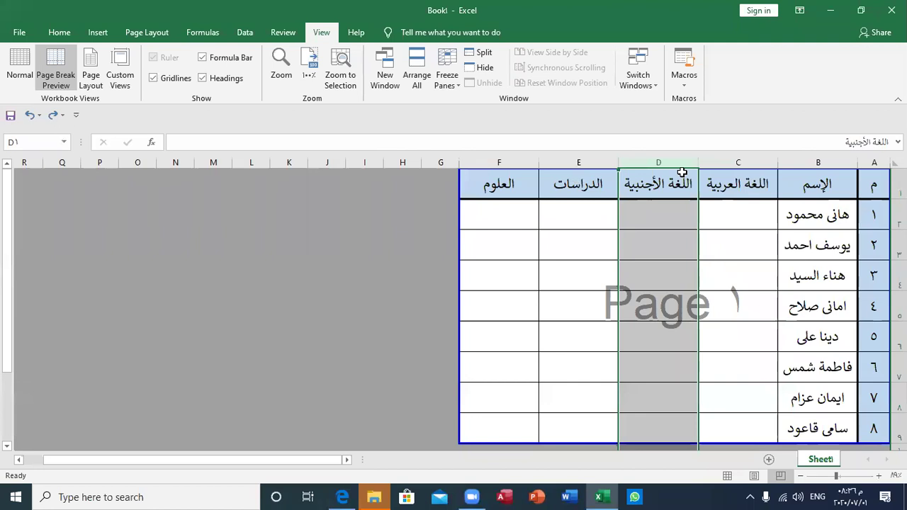
pyautogui.keyDown('shift'); pyautogui.click(585, 157); pyautogui.keyUp('shift')
pyautogui.click(586, 158)
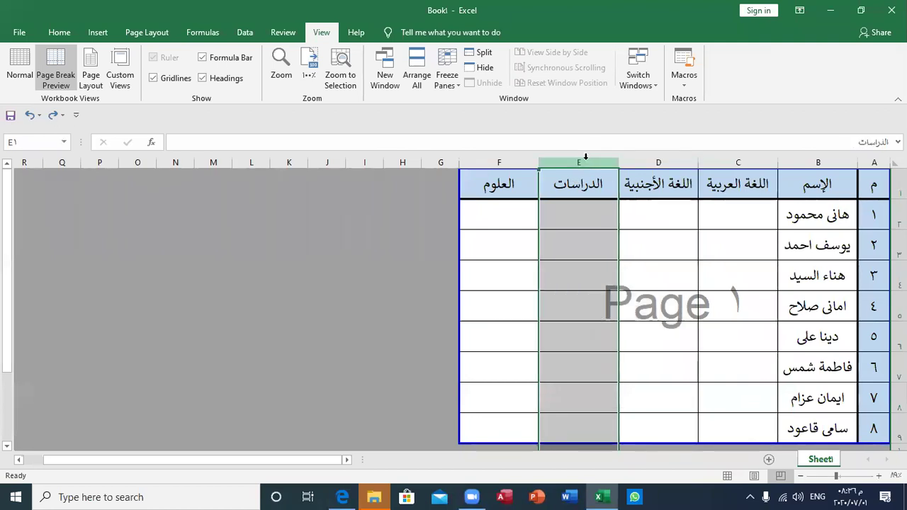
pyautogui.rightClick(585, 157)
pyautogui.click(640, 253)
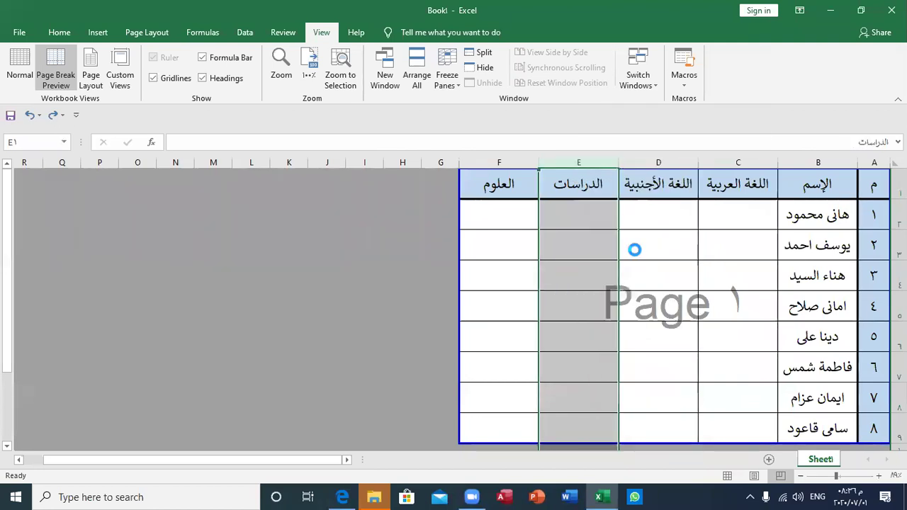
# Step: Enter the header الرياضيات in cell E1 using the Arabic keyboard
pyautogui.click(579, 178)
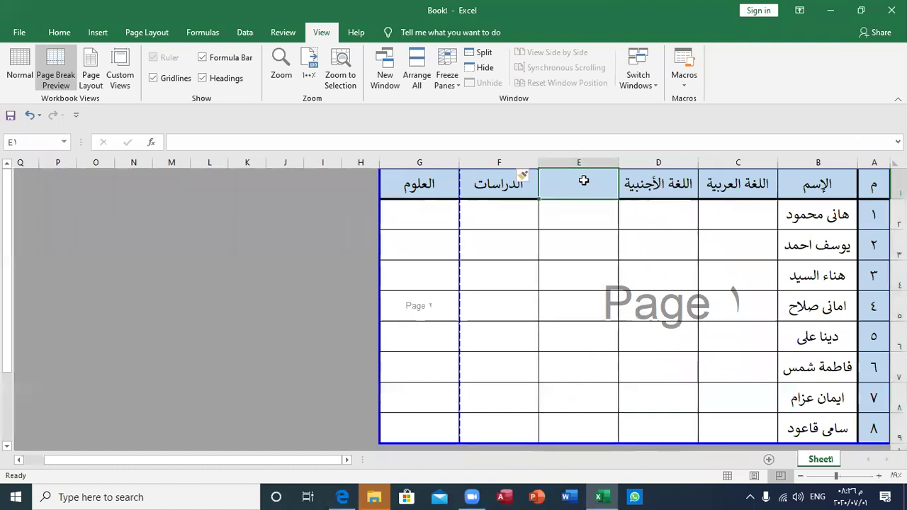
pyautogui.write('hgv')
pyautogui.press('BackSpace')
pyautogui.press('BackSpace')
pyautogui.press('BackSpace')
pyautogui.hotkey('alt', 'shift')
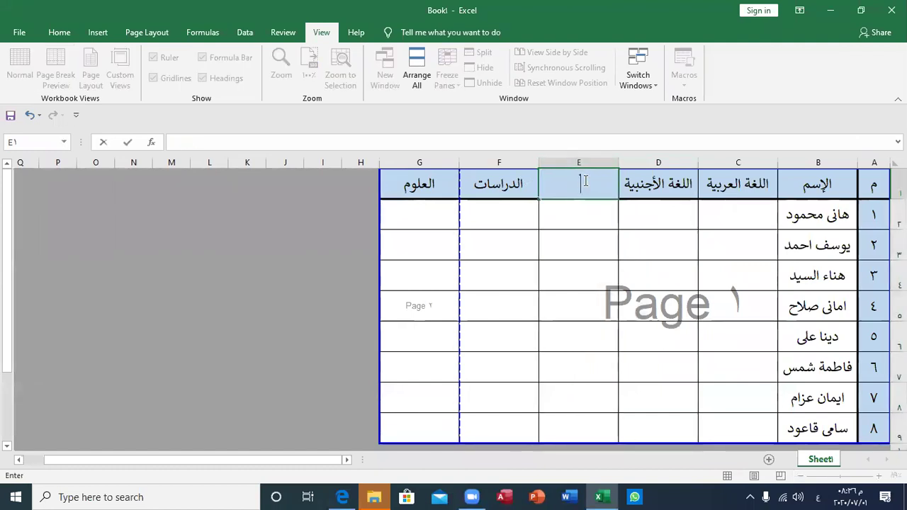
pyautogui.write('الرياضيات')
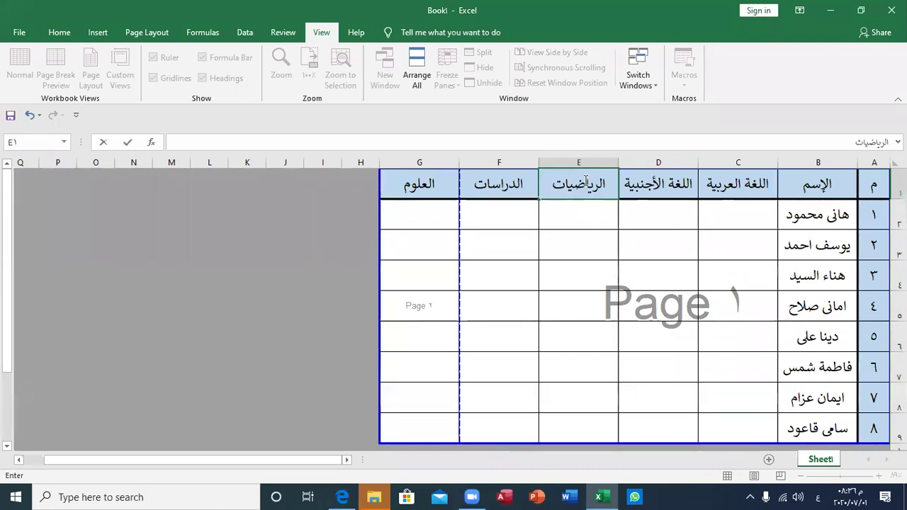
pyautogui.press('Return')
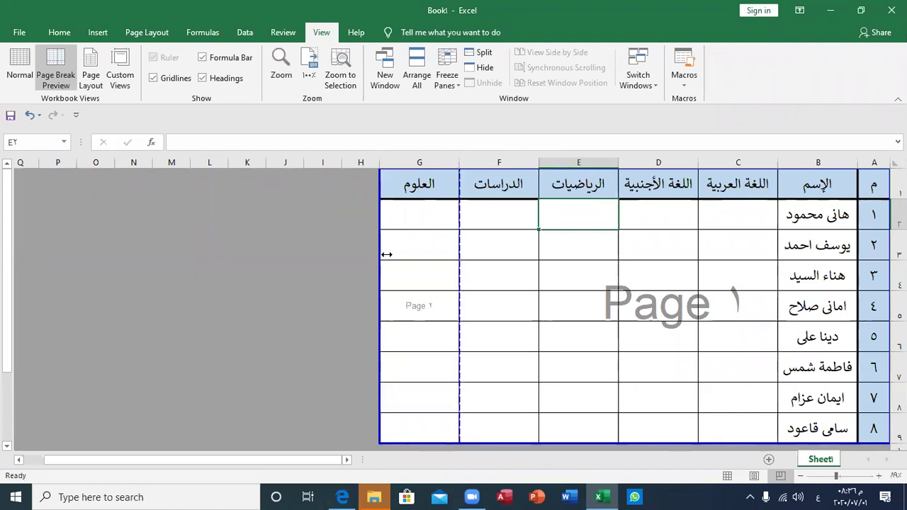
# Step: Drag the page break so all seven columns fit on Page 1 and check the print preview
pyautogui.moveTo(381, 253); pyautogui.dragTo(381, 253)
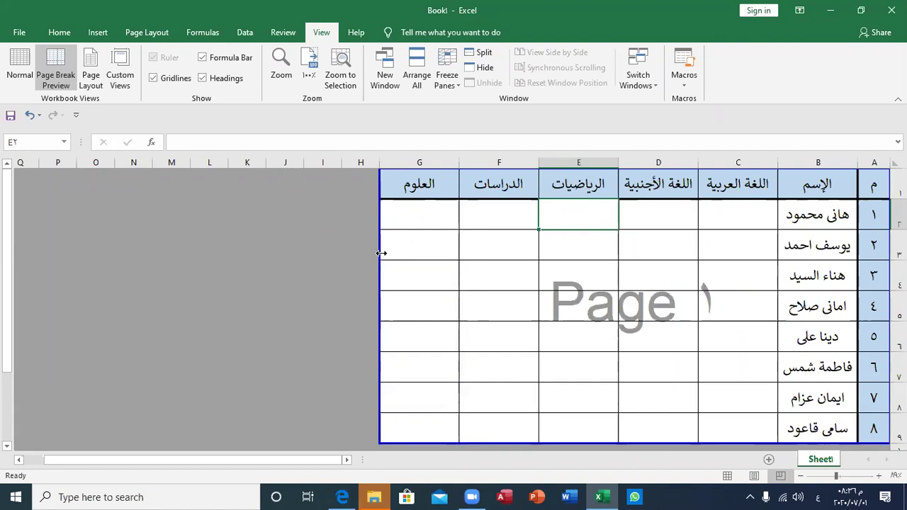
pyautogui.hotkey('ctrl', 'p')
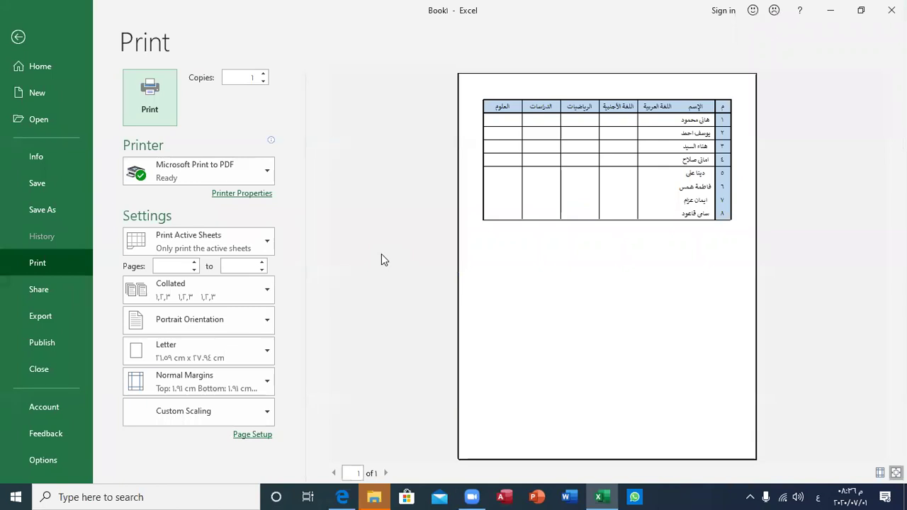
pyautogui.click(18, 37)
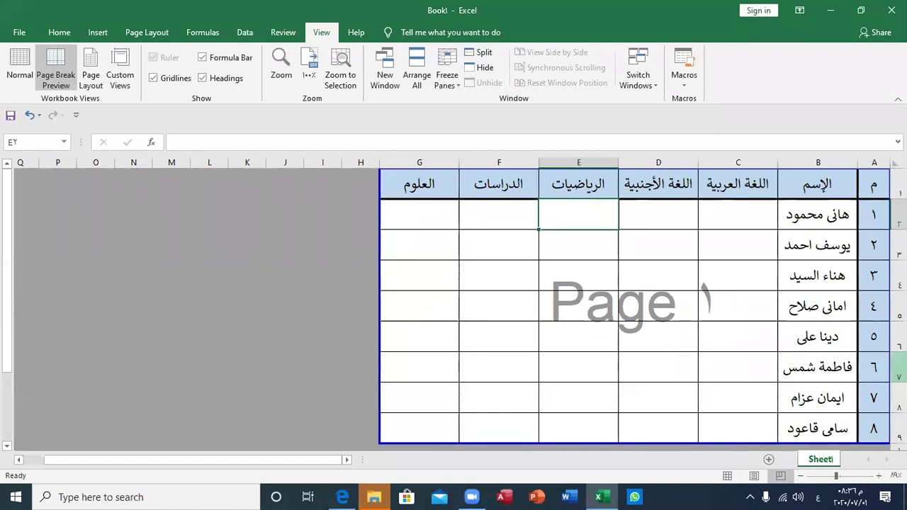
# Step: Insert a blank row 7 above the sixth student and enter the new student's name in B7
pyautogui.click(898, 369)
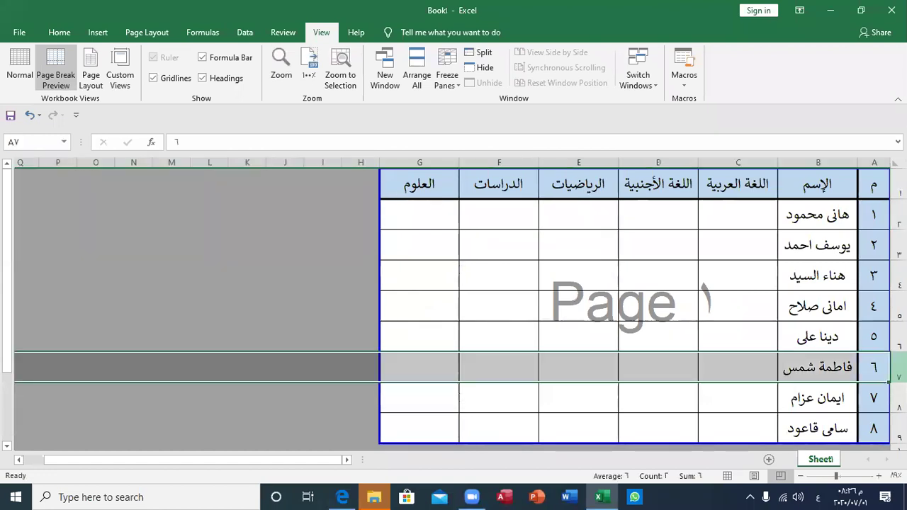
pyautogui.rightClick(898, 369)
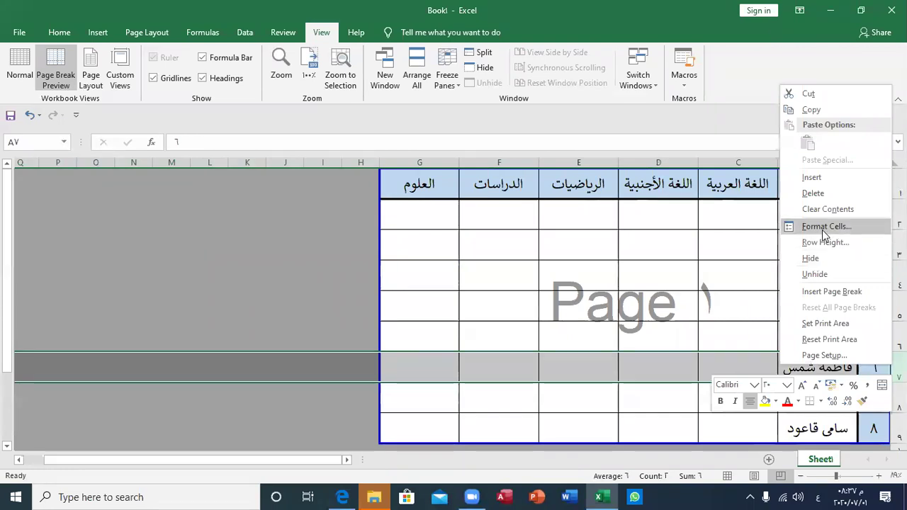
pyautogui.click(812, 178)
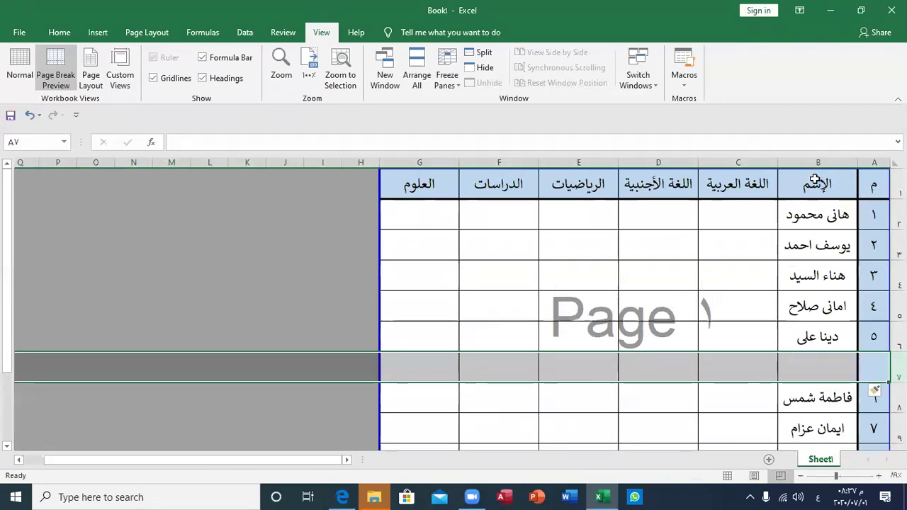
pyautogui.click(836, 364)
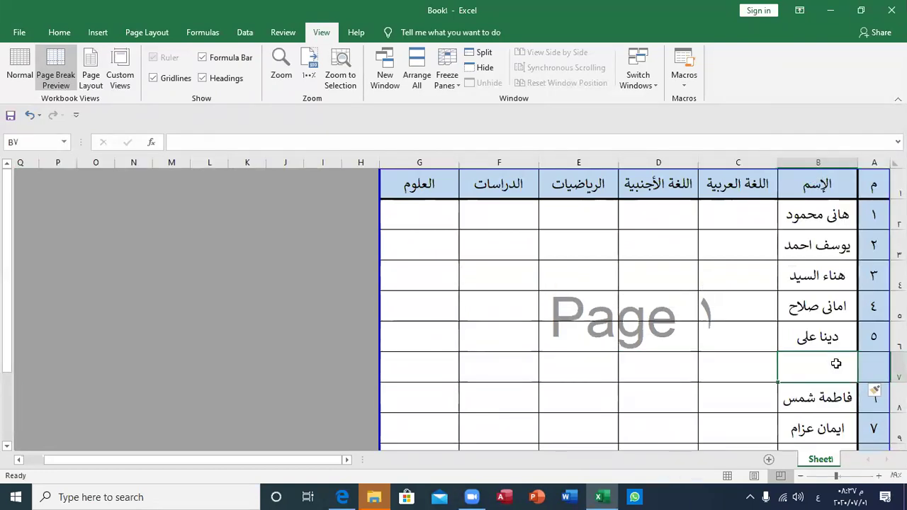
pyautogui.press('Return')
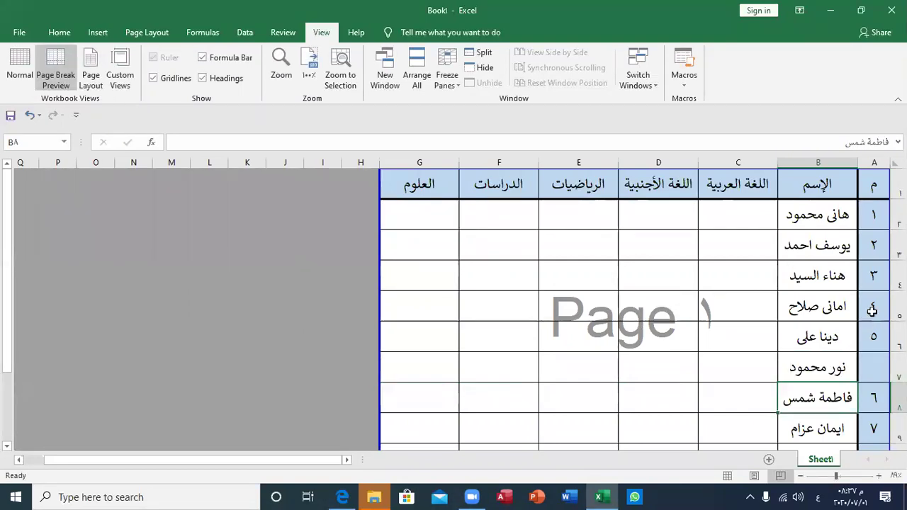
# Step: Refill the م column series so the nine students are numbered 1 to 9 consecutively
pyautogui.moveTo(872, 310); pyautogui.dragTo(872, 335)
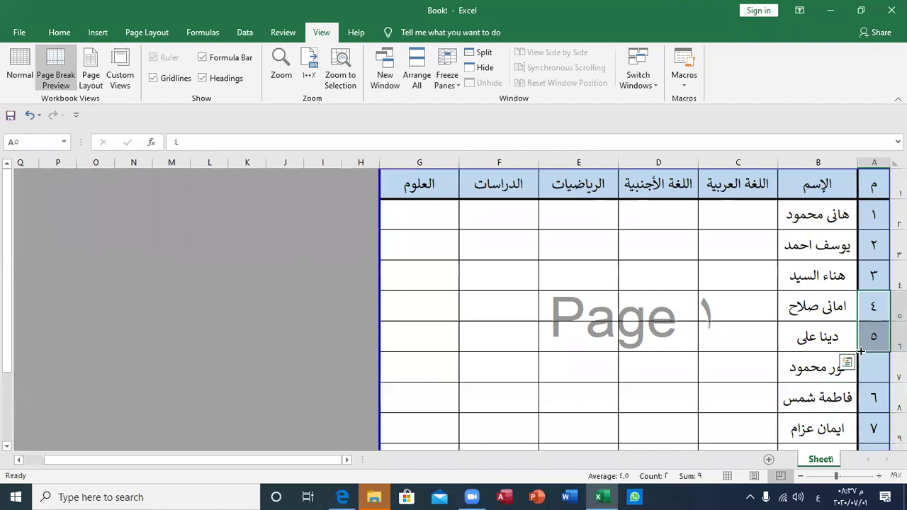
pyautogui.moveTo(861, 351); pyautogui.dragTo(859, 382)
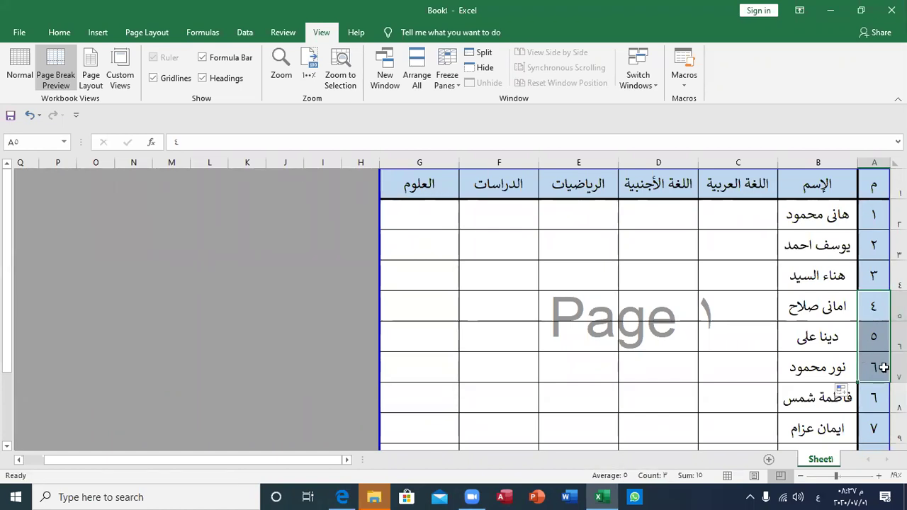
pyautogui.click(876, 307)
pyautogui.moveTo(876, 307)
pyautogui.mouseDown()
pyautogui.moveTo(860, 386)
pyautogui.moveTo(867, 412)
pyautogui.mouseUp()
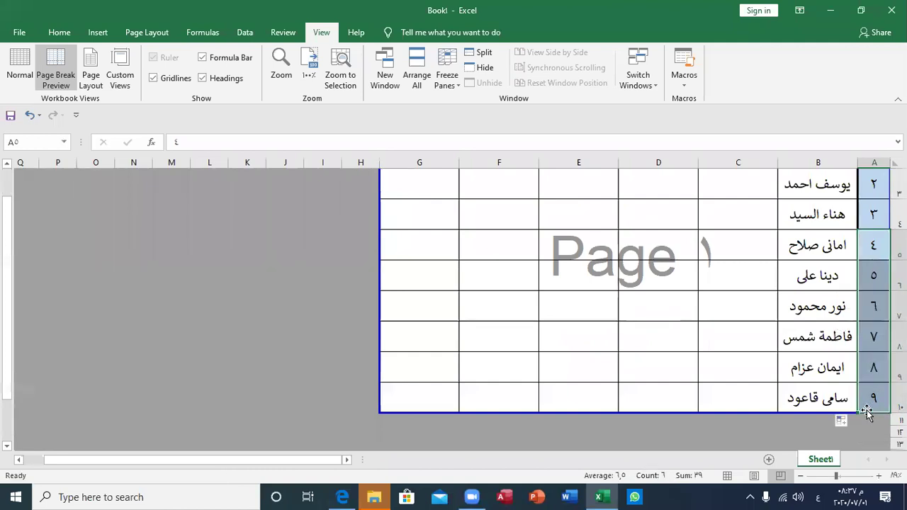
pyautogui.hotkey('ctrl', 'z')
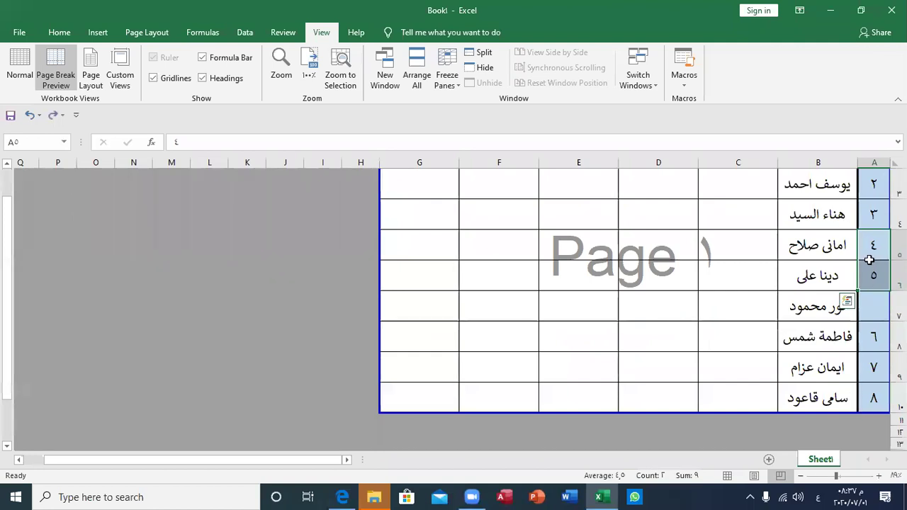
pyautogui.moveTo(869, 246); pyautogui.dragTo(871, 277)
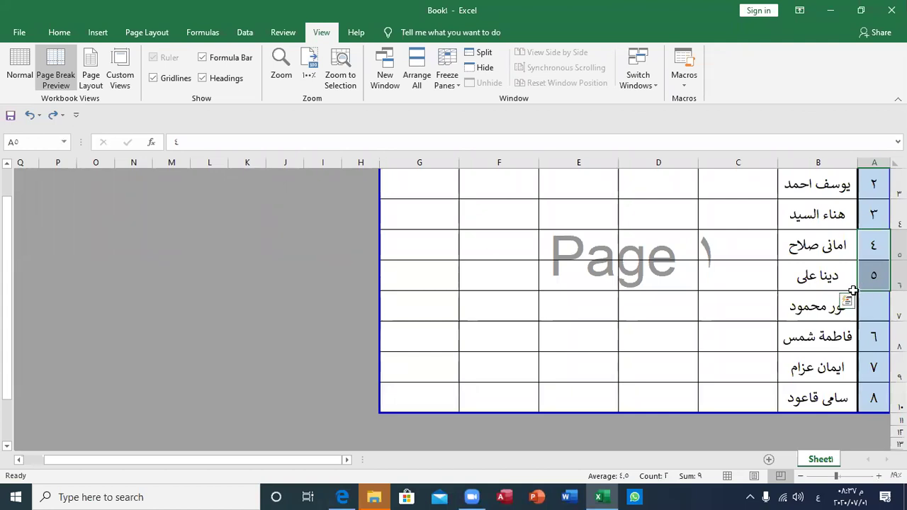
pyautogui.moveTo(859, 289); pyautogui.dragTo(868, 401)
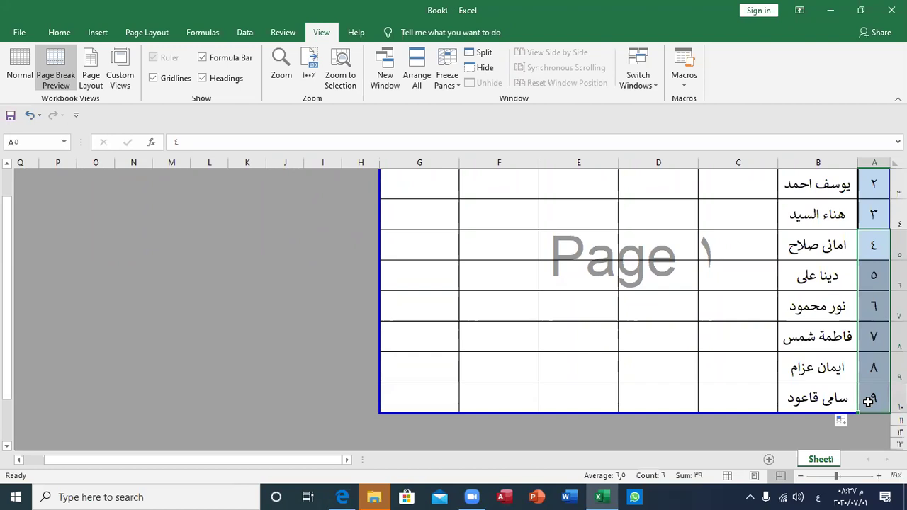
pyautogui.hotkey('ctrl', 'Home')
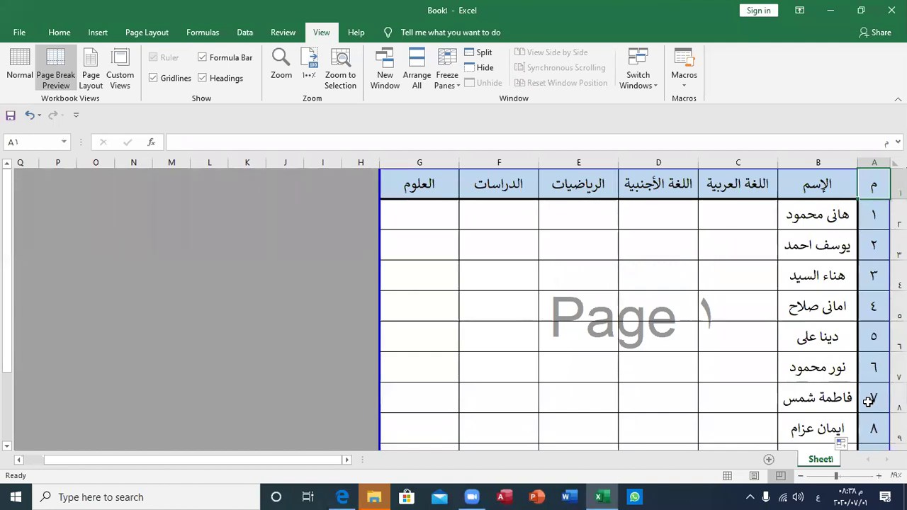
# Step: Select cells D3 and F8, then bring up the Home ribbon commands
pyautogui.click(668, 247)
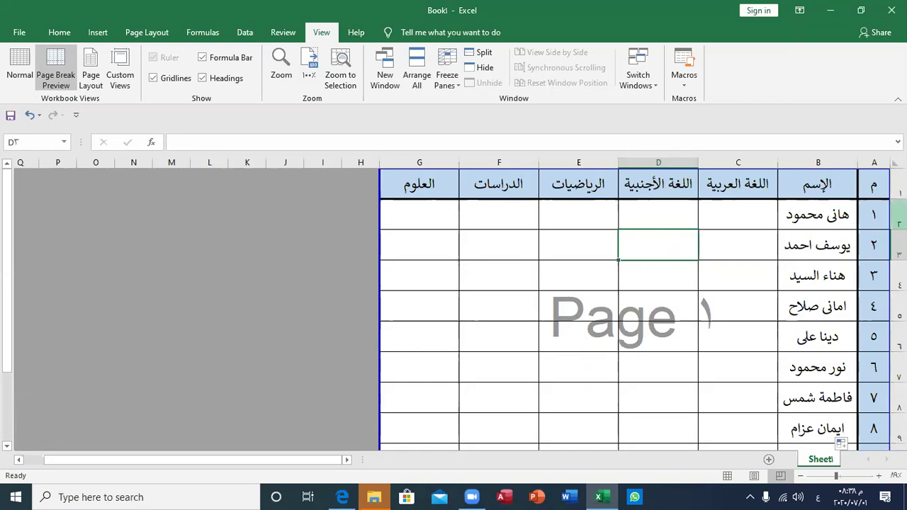
pyautogui.click(26, 143)
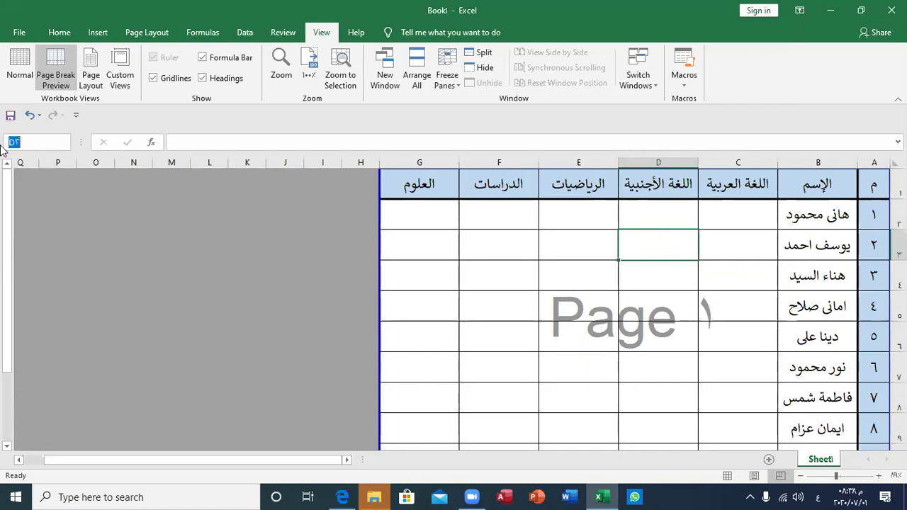
pyautogui.click(521, 397)
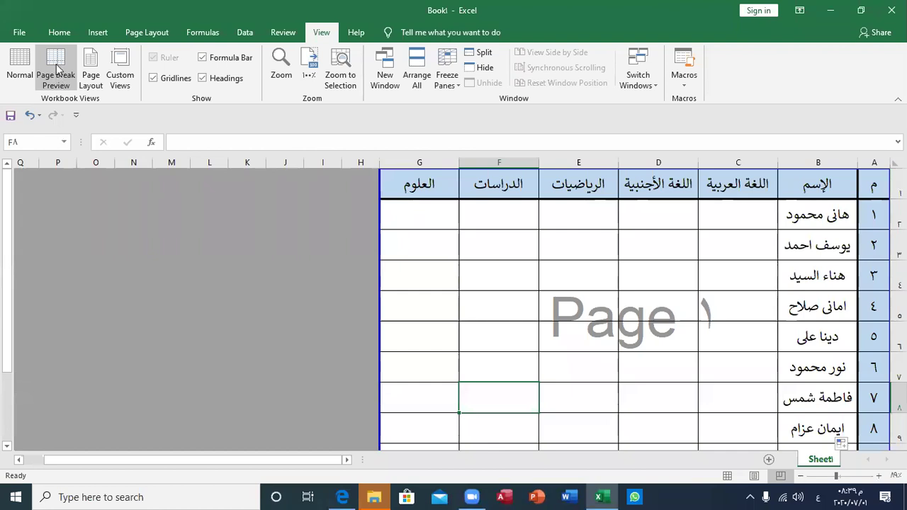
pyautogui.click(63, 34)
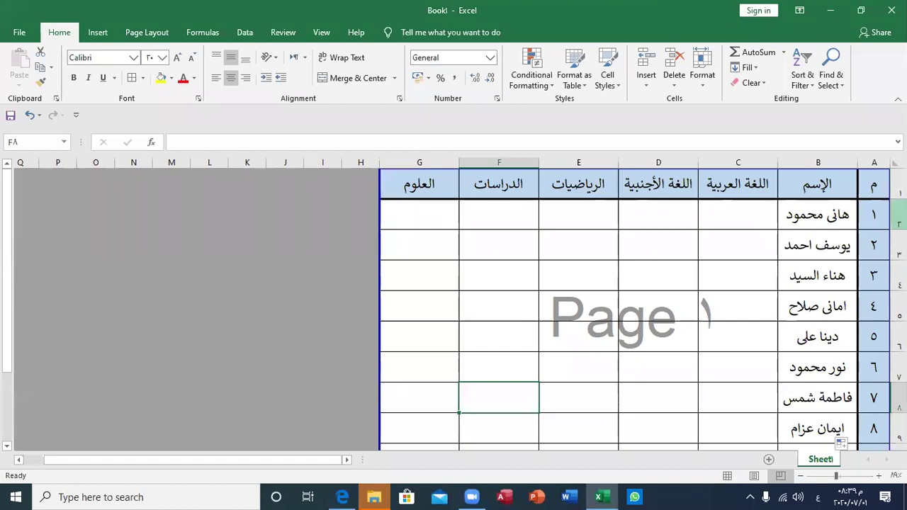
# Step: Insert a blank row 2 beneath the subject headings
pyautogui.click(897, 213)
pyautogui.rightClick(898, 214)
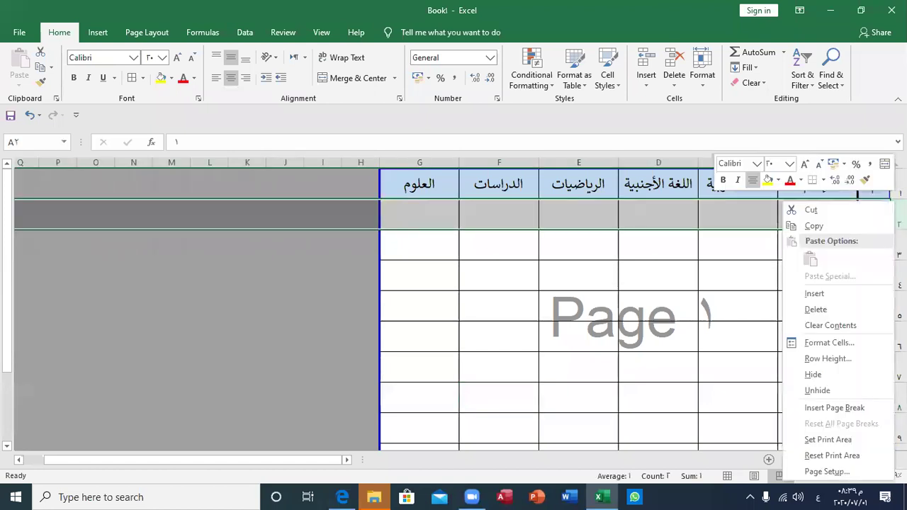
pyautogui.click(826, 293)
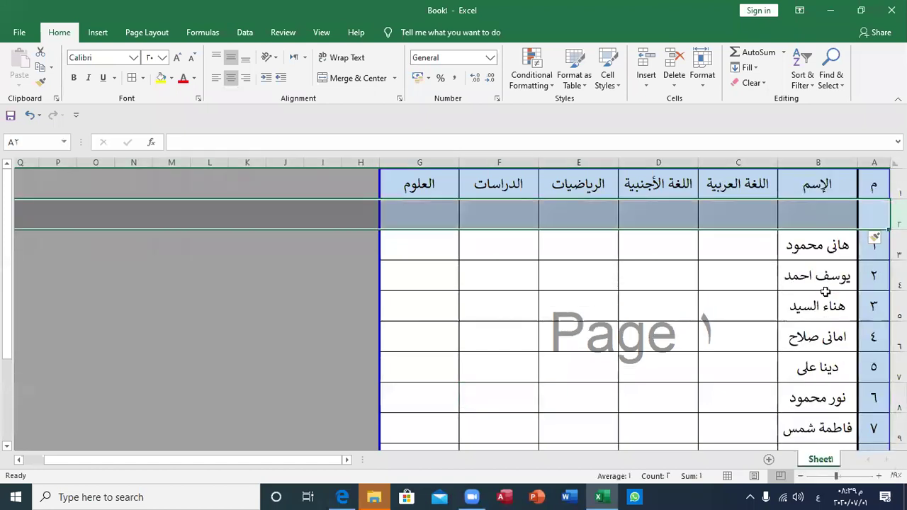
# Step: Enter the marks 100, 60, 80 and 40 across C2:F2
pyautogui.click(736, 219)
pyautogui.write('100')
pyautogui.press('Tab')
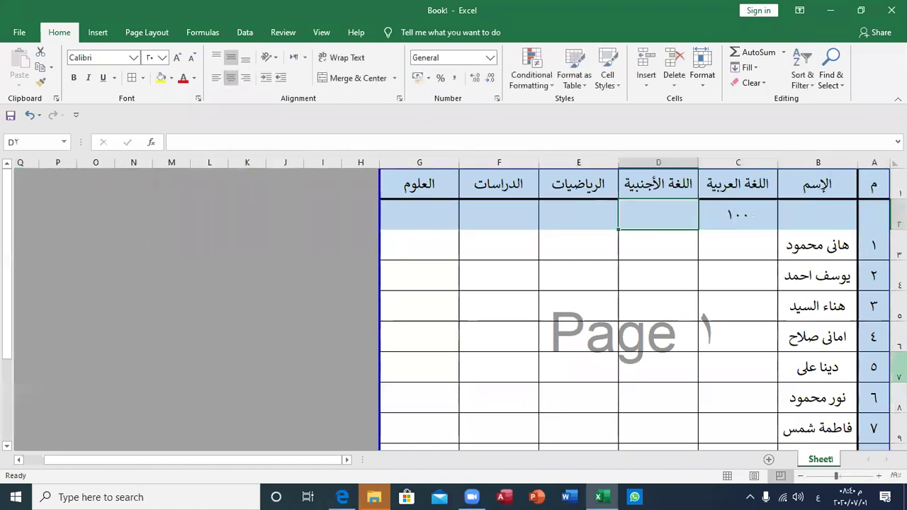
pyautogui.write('60')
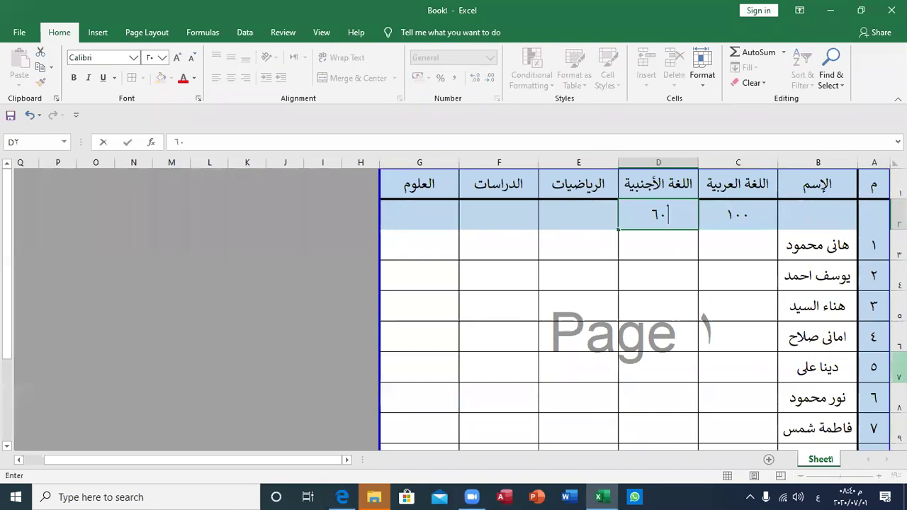
pyautogui.press('Tab')
pyautogui.write('80')
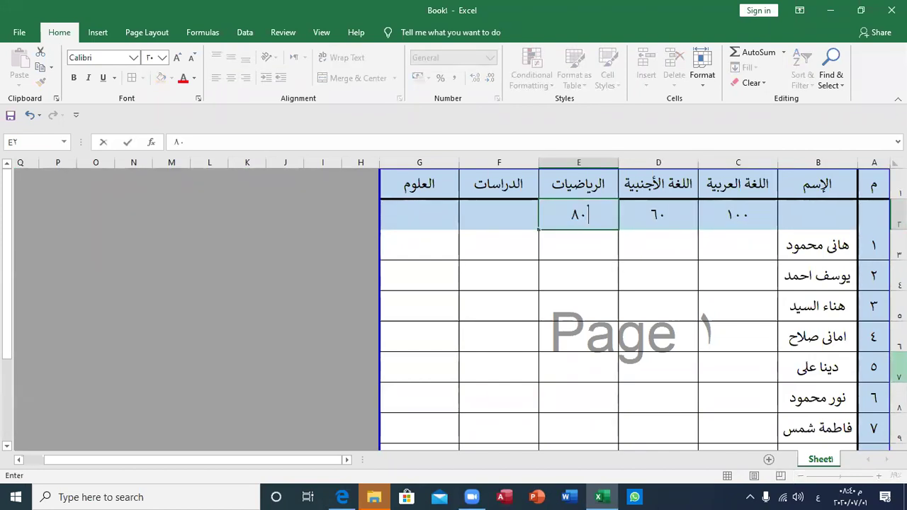
pyautogui.press('Tab')
pyautogui.write('40')
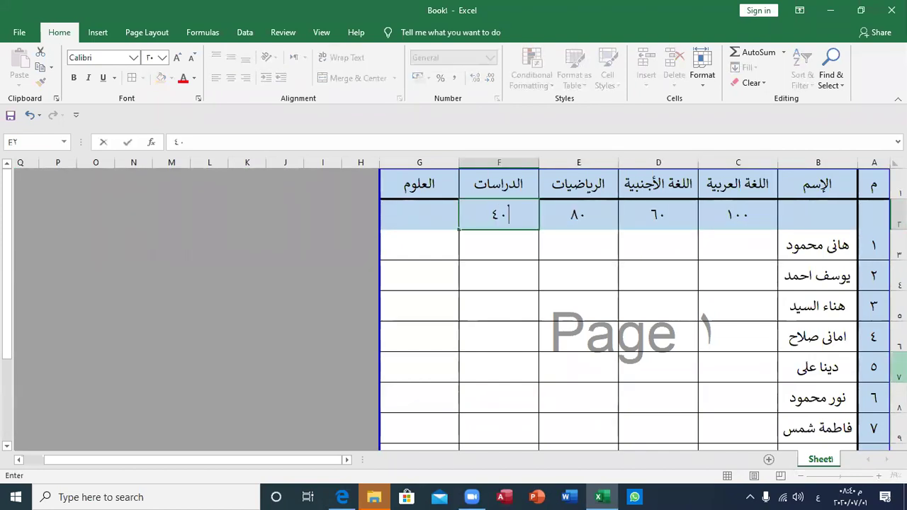
pyautogui.press('Tab')
# Step: Enter the last mark 40 in G2 and give A1:G2 a bottom border via Format Cells
pyautogui.write('40')
pyautogui.click(658, 300)
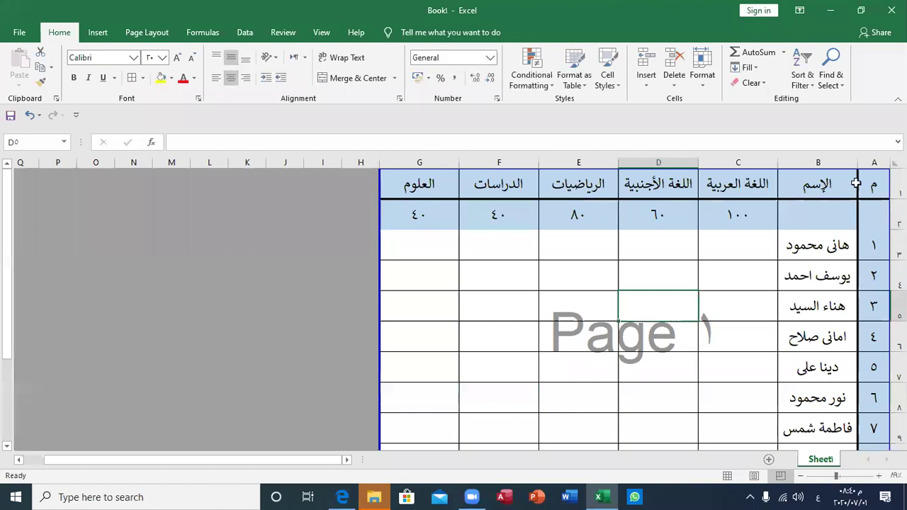
pyautogui.moveTo(871, 184)
pyautogui.mouseDown()
pyautogui.moveTo(477, 224)
pyautogui.moveTo(430, 213)
pyautogui.mouseUp()
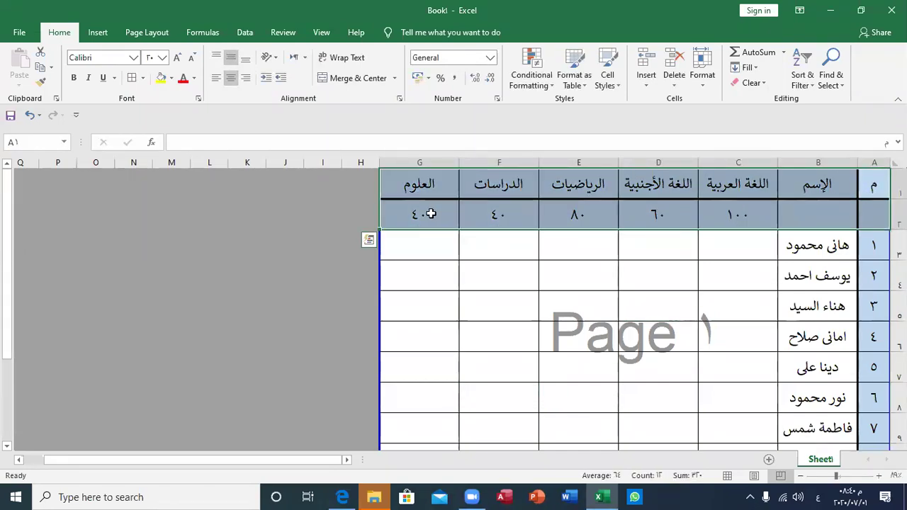
pyautogui.rightClick(430, 213)
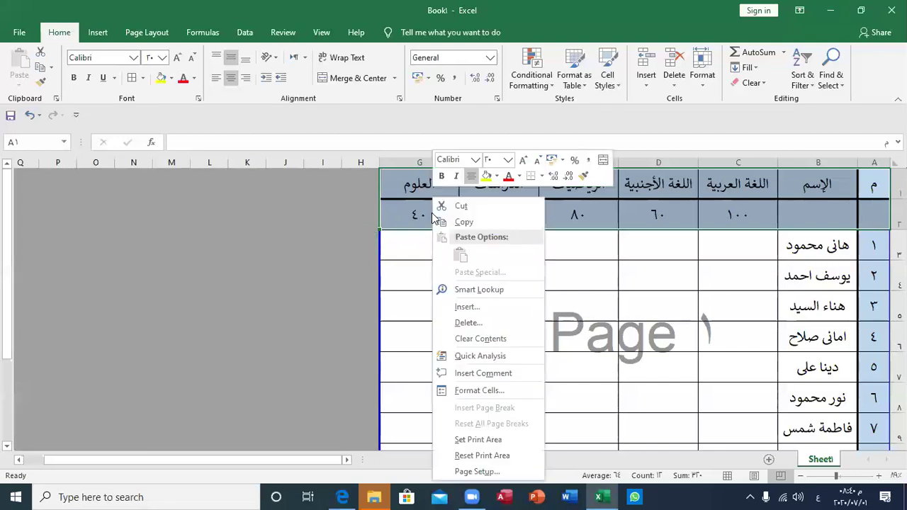
pyautogui.click(478, 390)
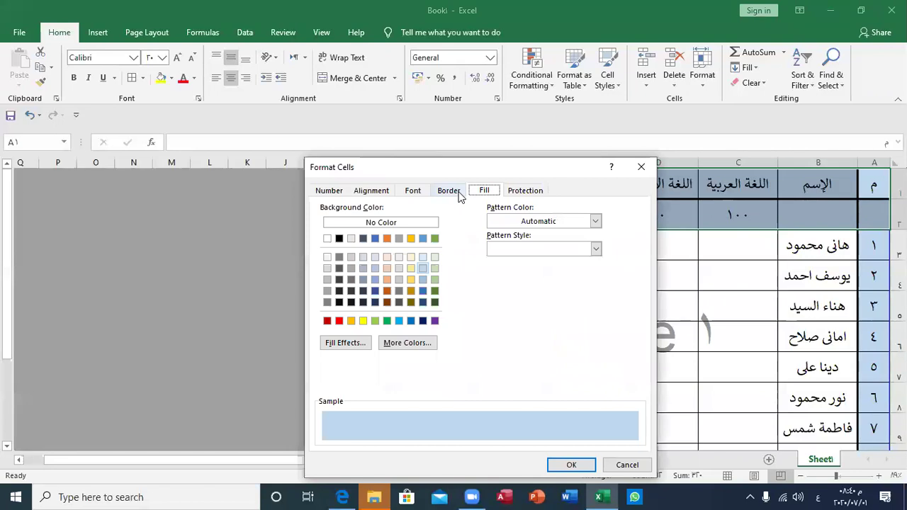
pyautogui.click(452, 191)
pyautogui.click(487, 329)
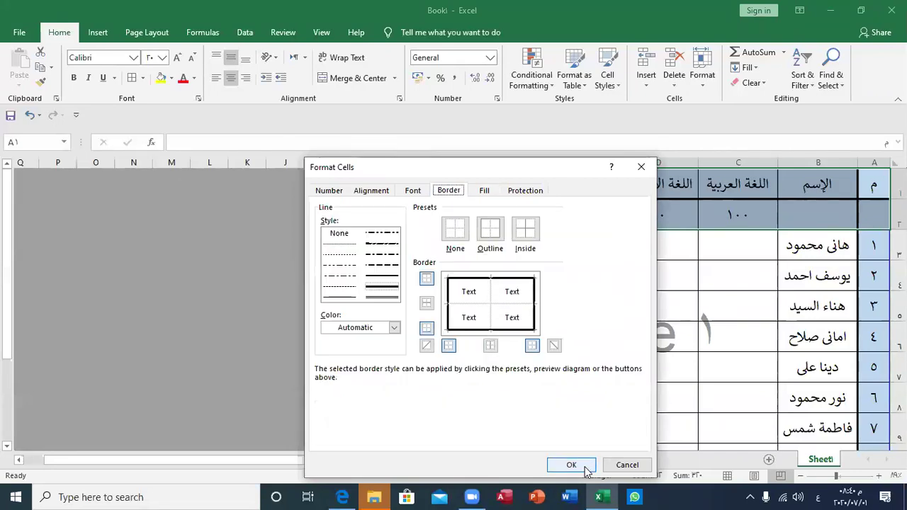
pyautogui.click(585, 465)
pyautogui.click(767, 310)
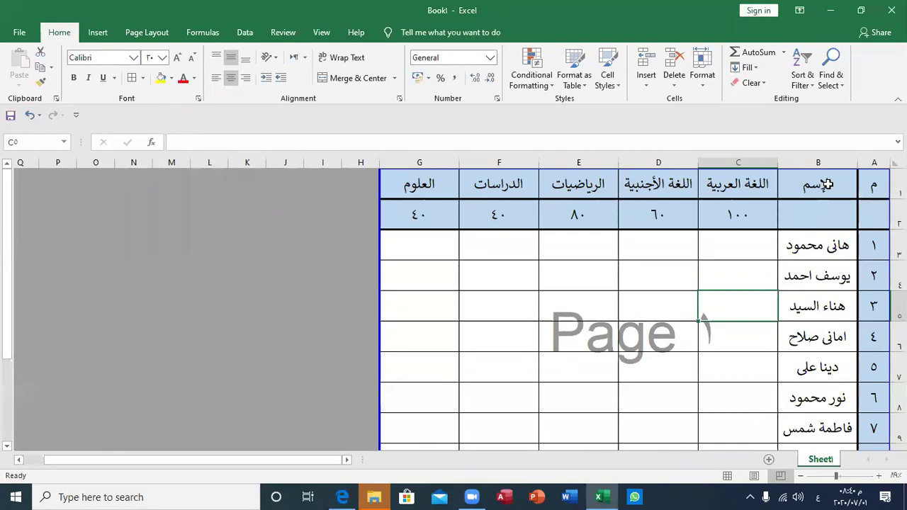
# Step: Merge the الإسم heading (B1:B2) and the م heading (A1:A2) down through both header rows
pyautogui.moveTo(827, 184); pyautogui.dragTo(827, 211)
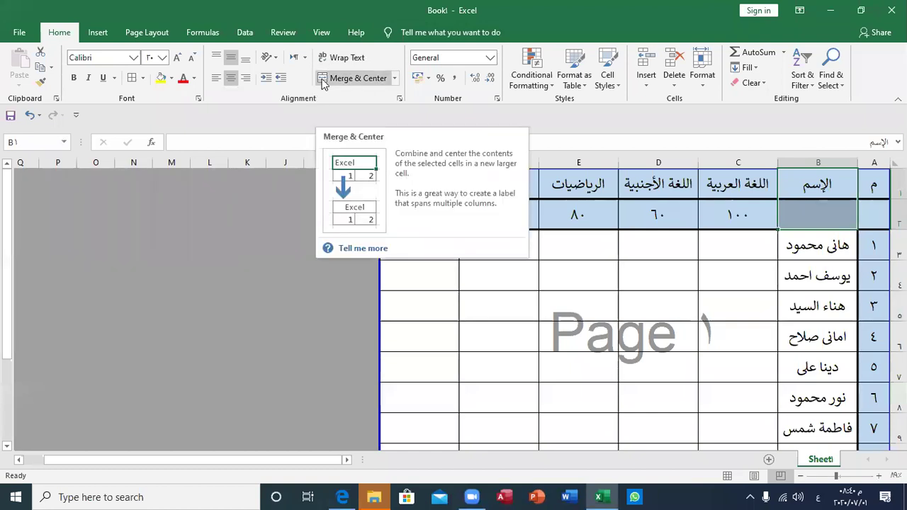
pyautogui.click(322, 83)
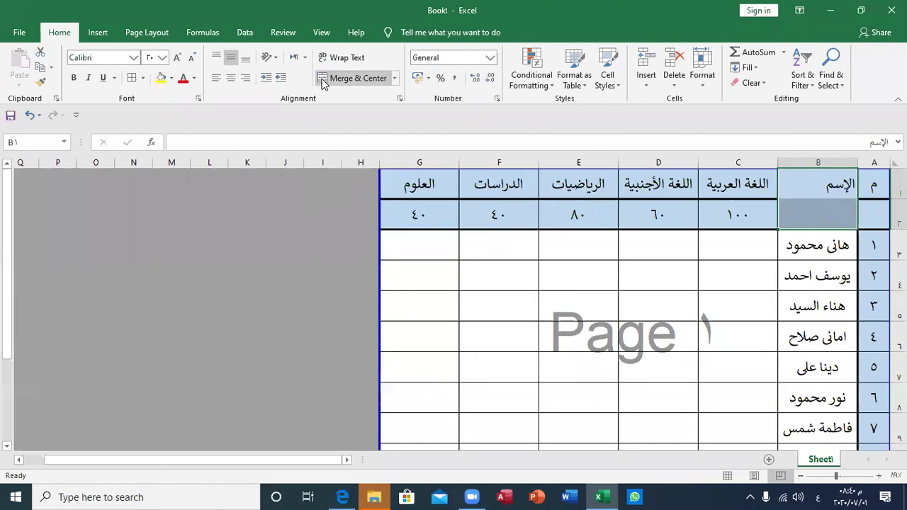
pyautogui.click(322, 83)
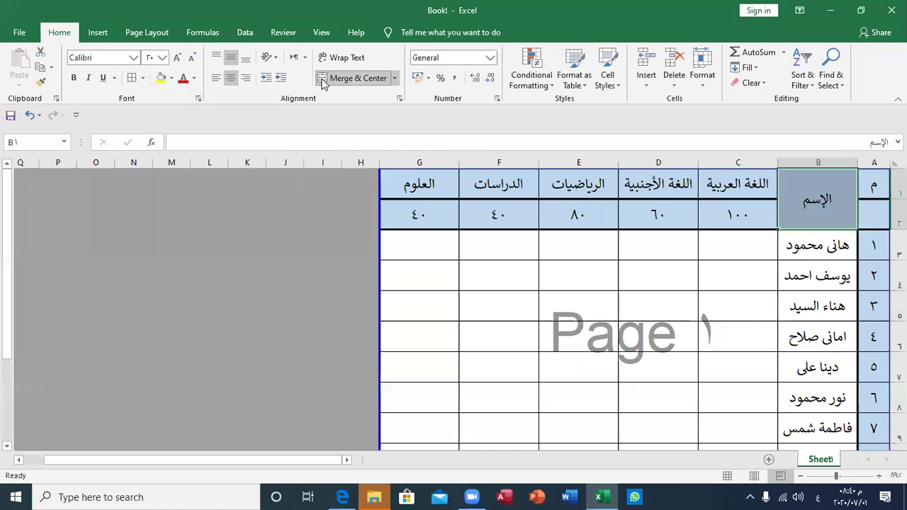
pyautogui.moveTo(874, 185); pyautogui.dragTo(870, 215)
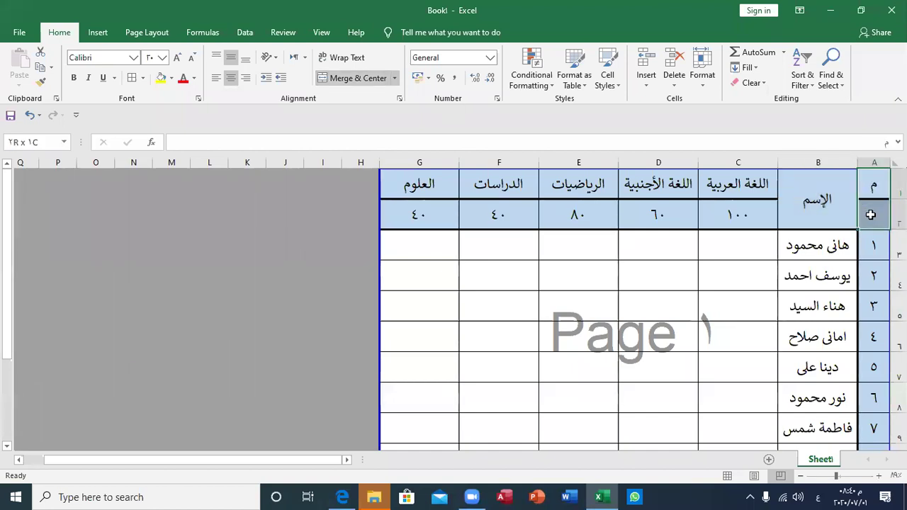
pyautogui.click(362, 79)
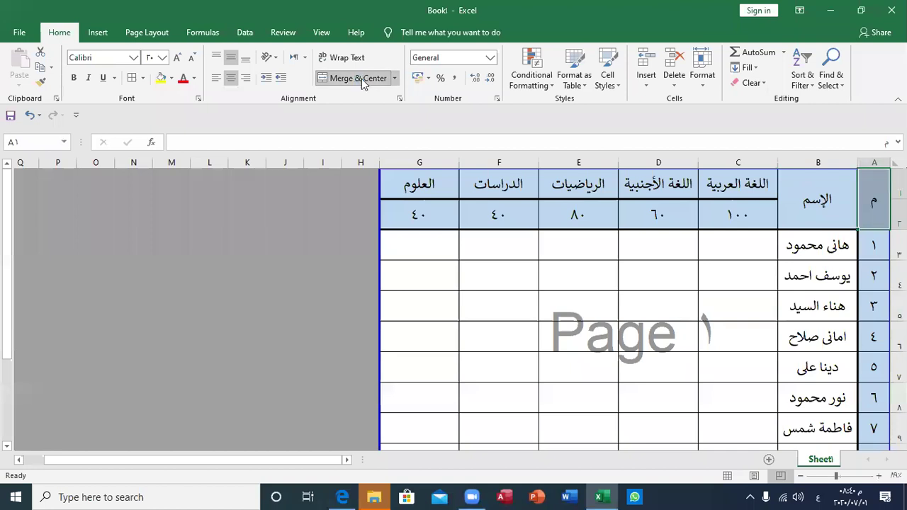
pyautogui.click(695, 285)
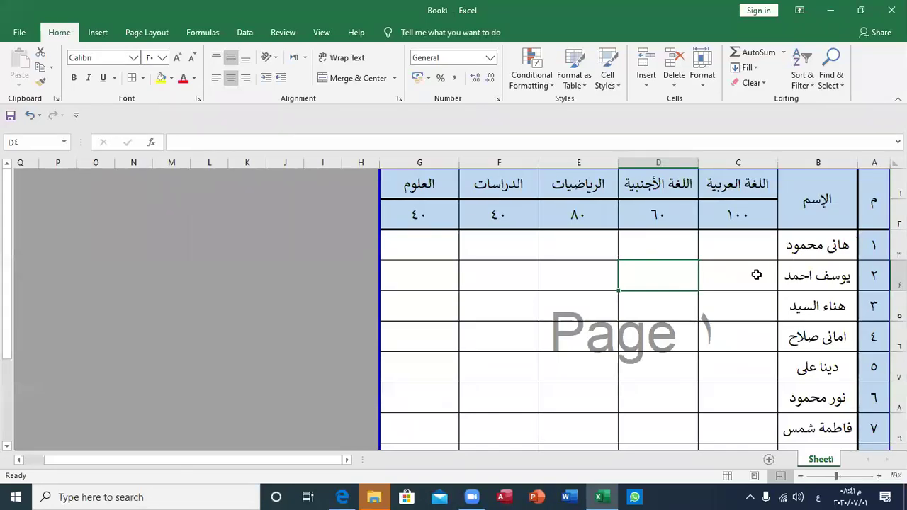
pyautogui.click(748, 254)
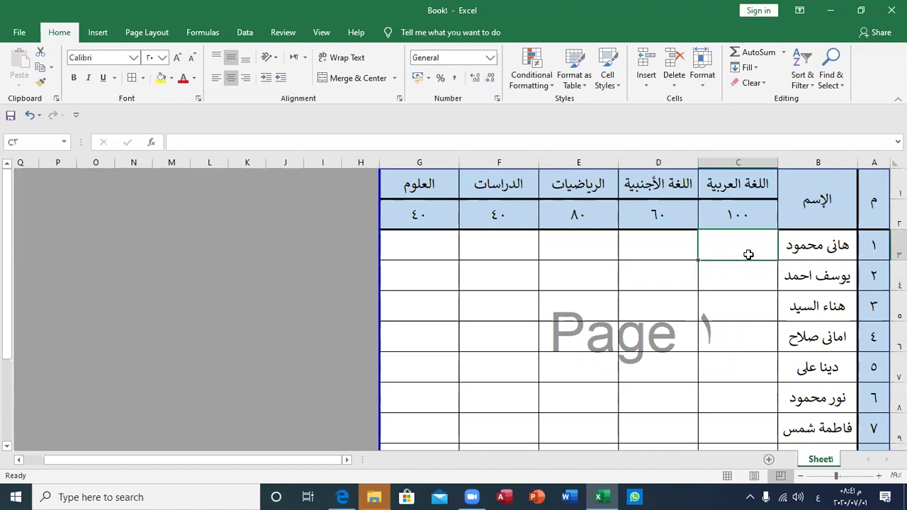
pyautogui.write('120')
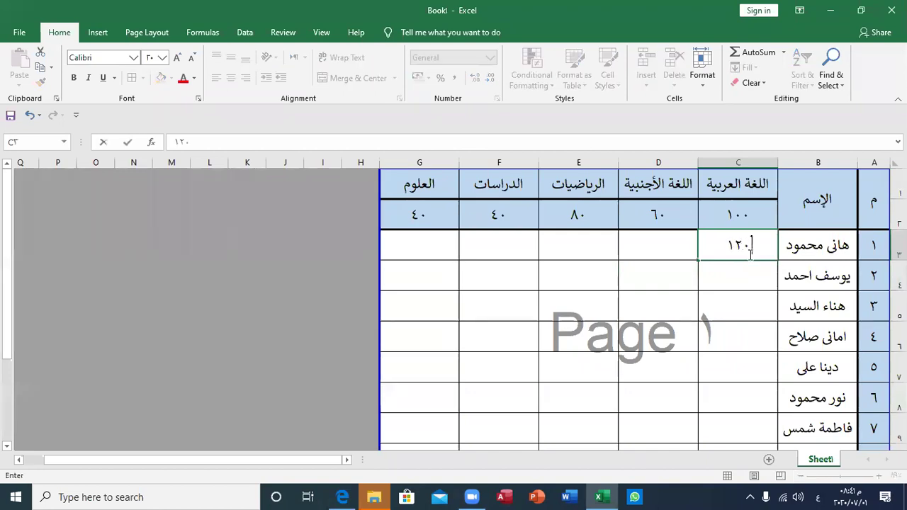
pyautogui.press('Return')
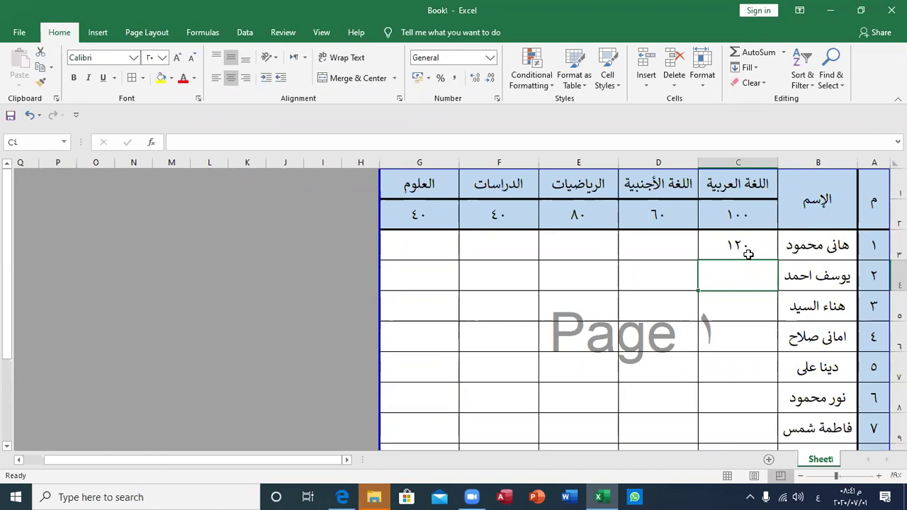
pyautogui.write('-50')
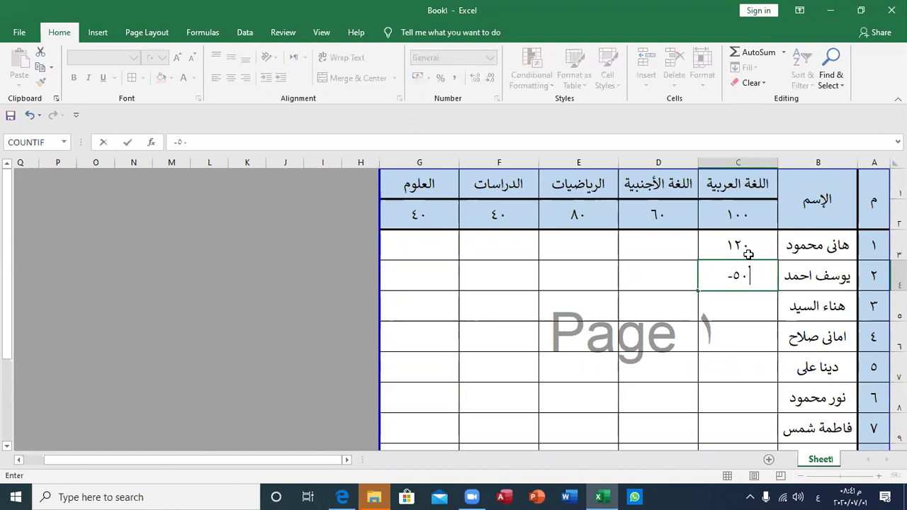
pyautogui.press('Return')
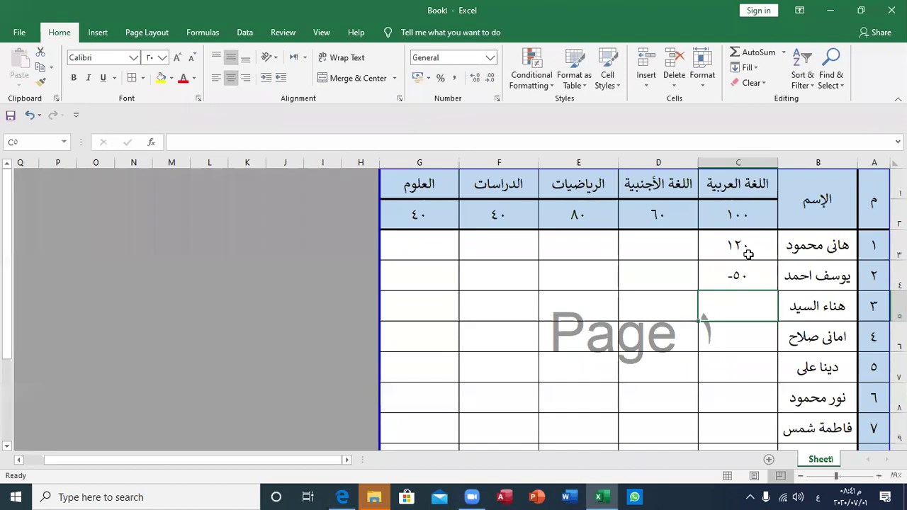
pyautogui.moveTo(748, 250); pyautogui.dragTo(745, 362)
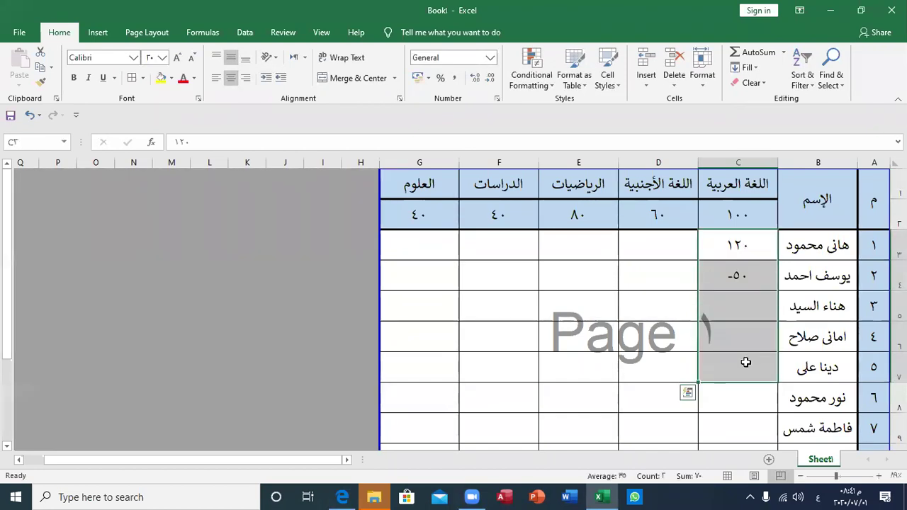
pyautogui.press('Delete')
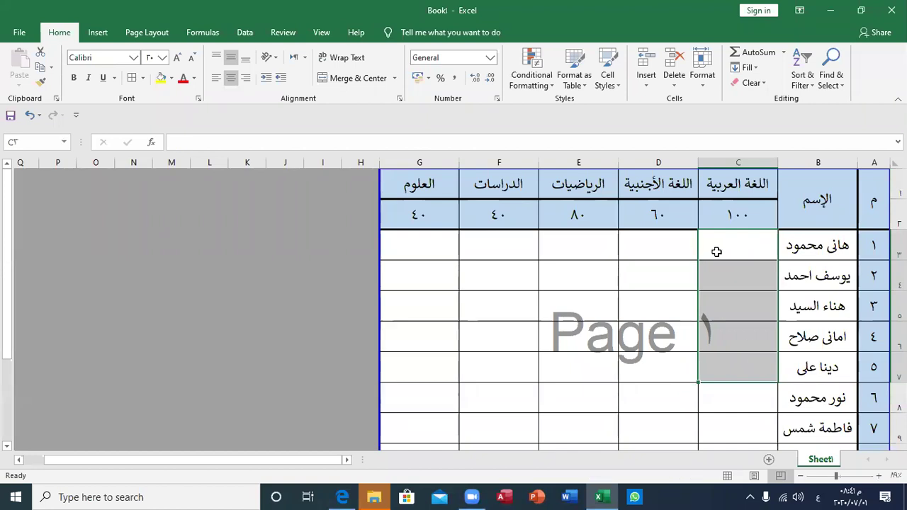
pyautogui.click(716, 251)
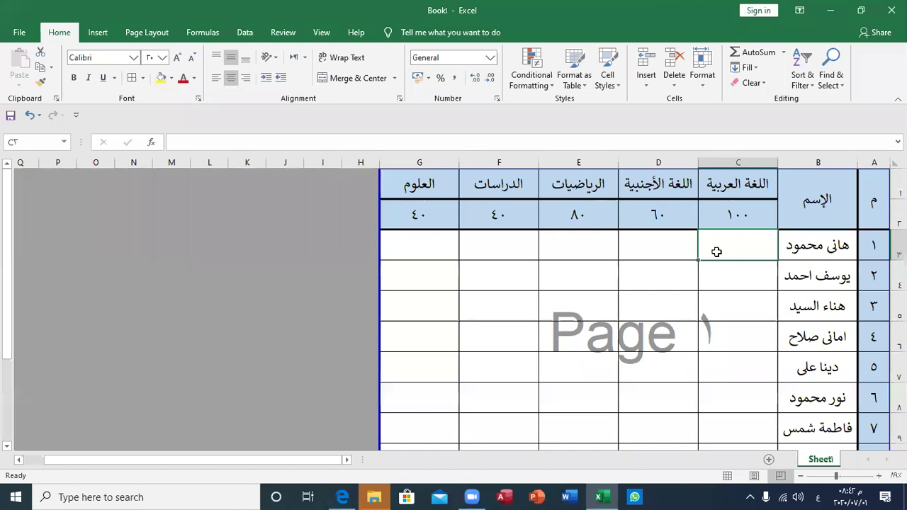
pyautogui.write('٦٤٤')
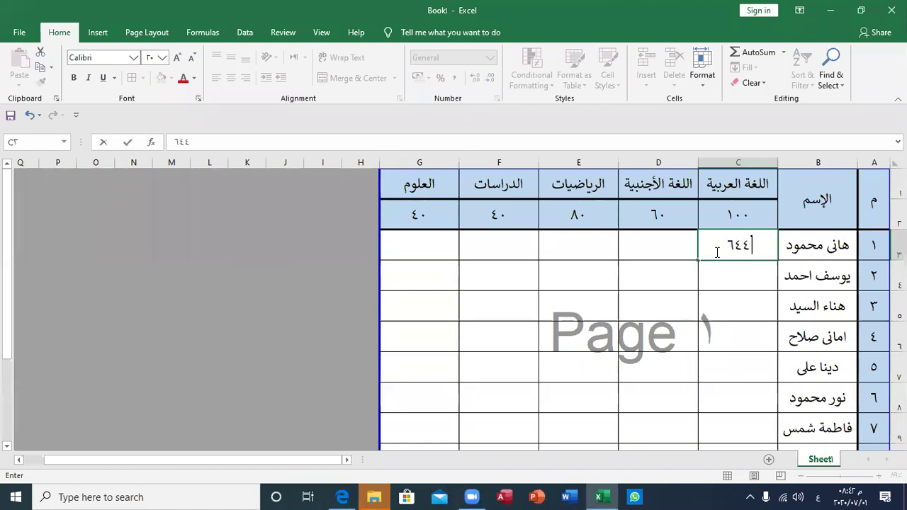
pyautogui.press('Return')
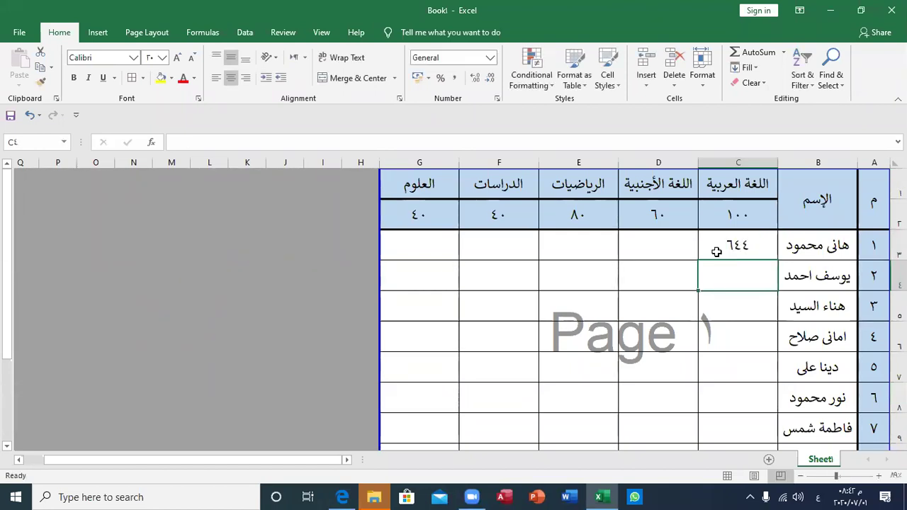
pyautogui.click(717, 253)
pyautogui.press('BackSpace')
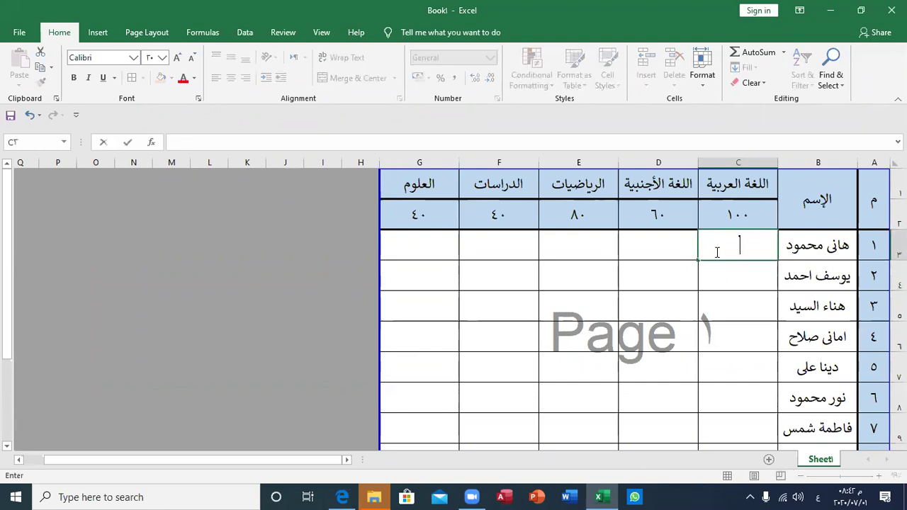
pyautogui.press('Return')
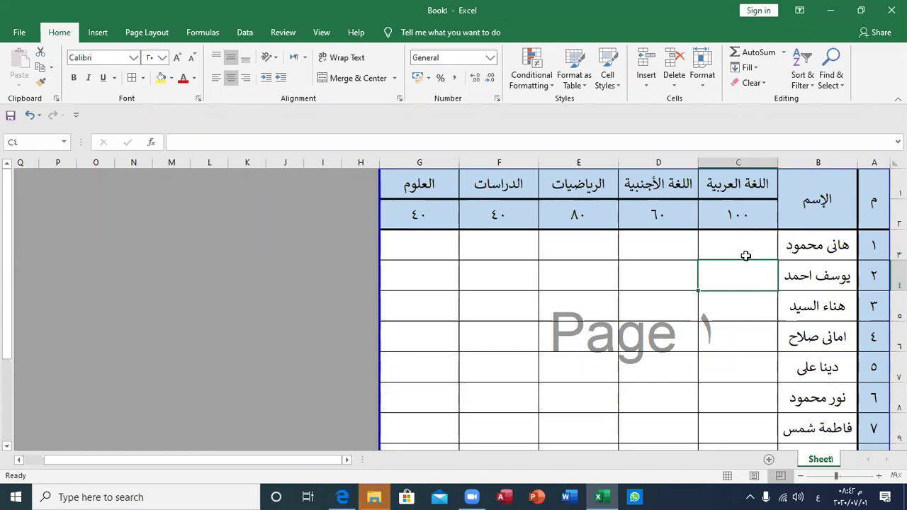
pyautogui.moveTo(740, 250)
pyautogui.mouseDown()
pyautogui.moveTo(742, 452)
pyautogui.moveTo(741, 403)
pyautogui.mouseUp()
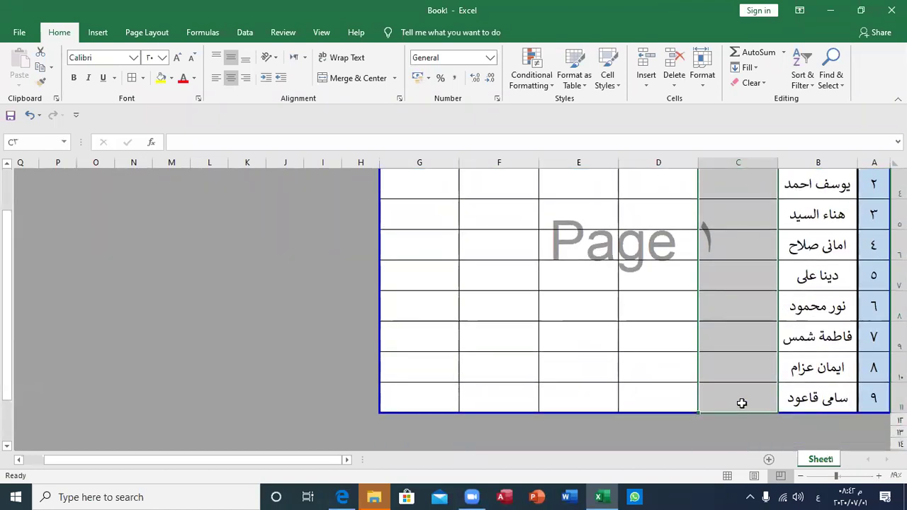
pyautogui.click(245, 34)
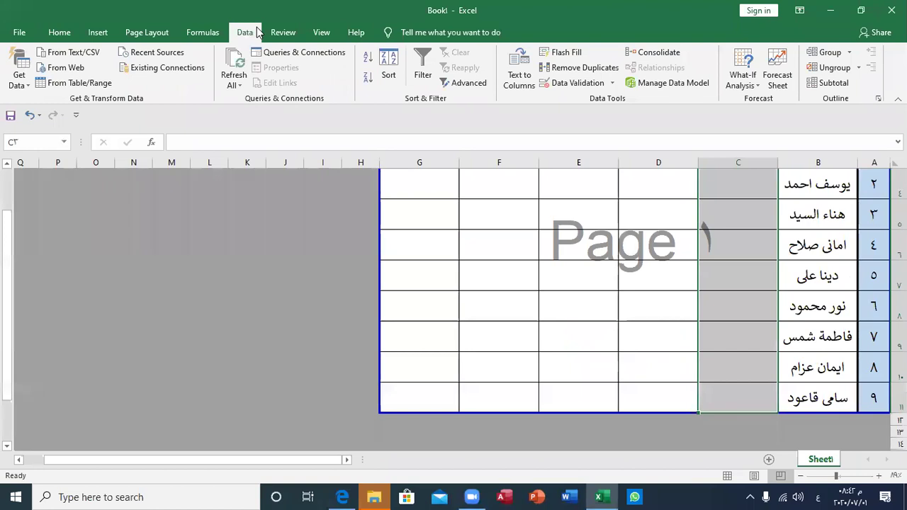
pyautogui.click(575, 83)
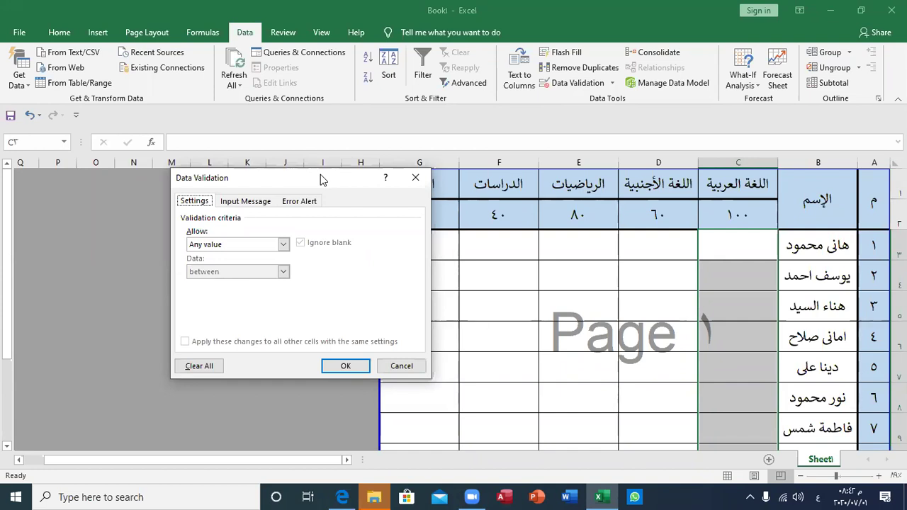
pyautogui.moveTo(320, 179); pyautogui.dragTo(587, 136)
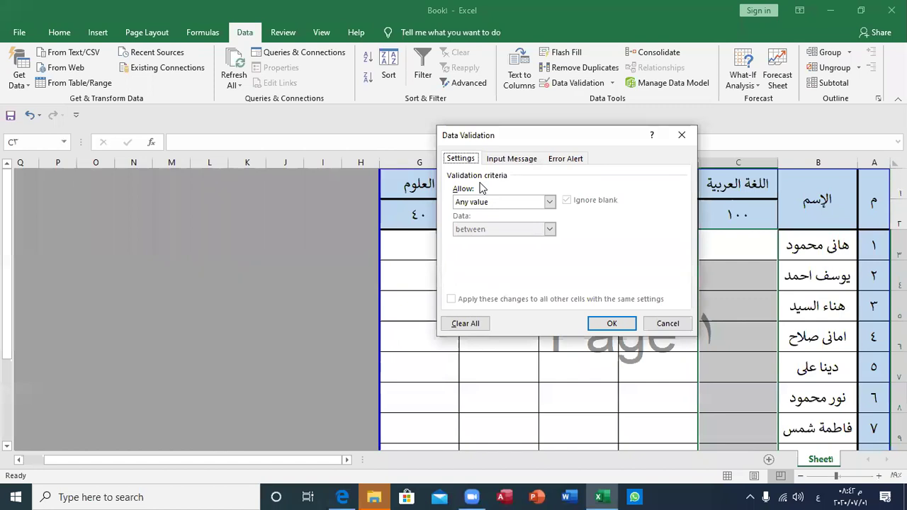
pyautogui.click(549, 202)
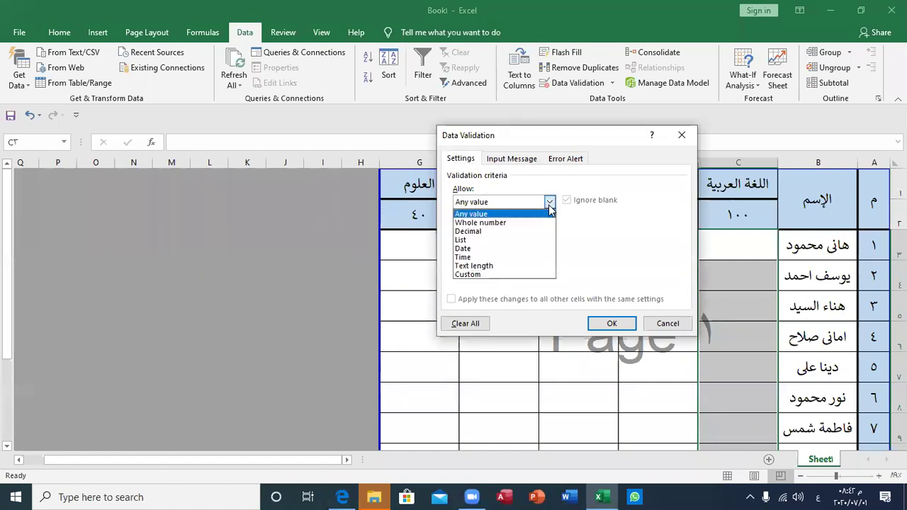
pyautogui.click(467, 231)
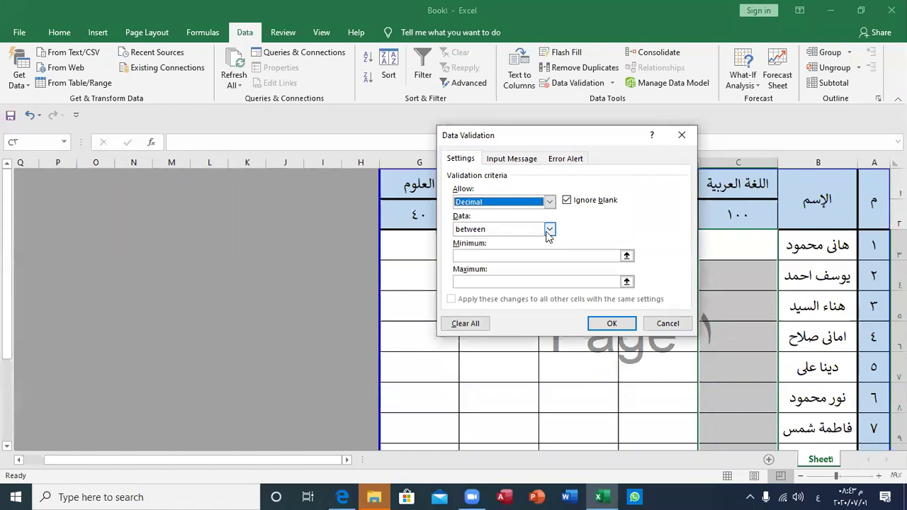
pyautogui.click(461, 255)
pyautogui.write('0')
pyautogui.click(460, 282)
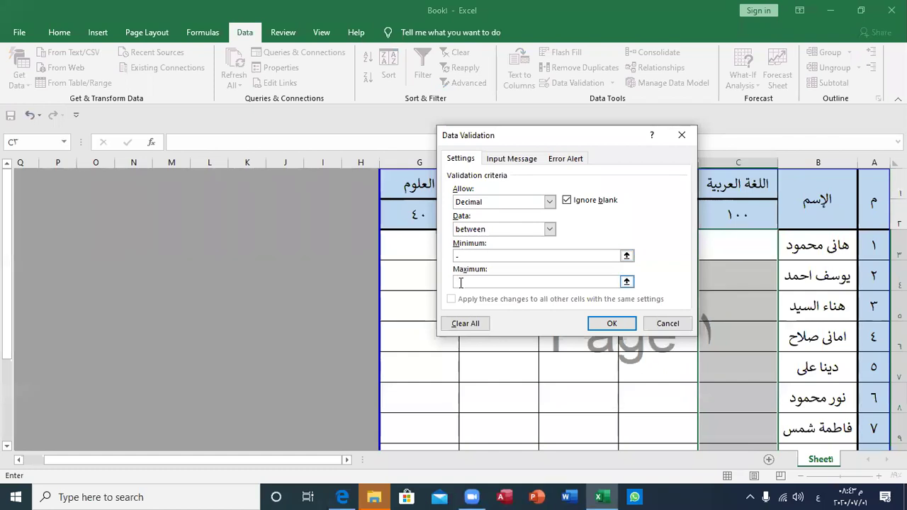
pyautogui.write('1')
pyautogui.write('00')
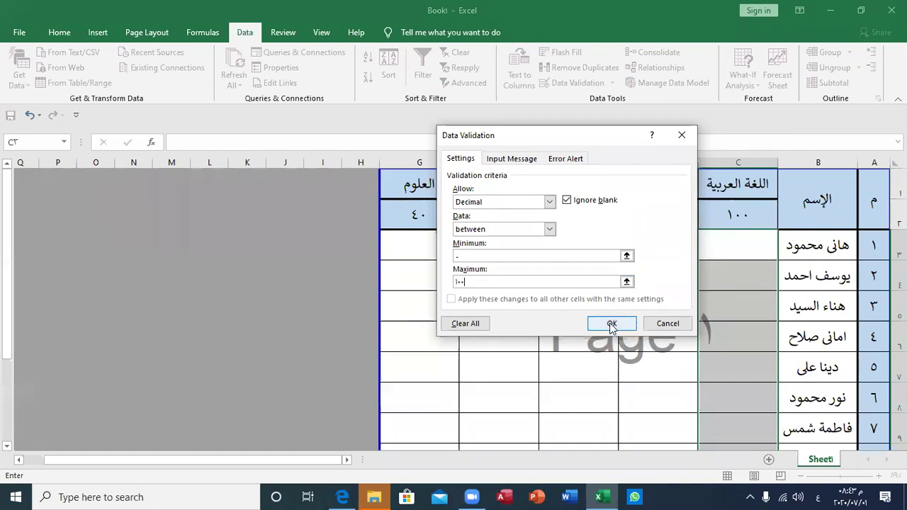
pyautogui.click(611, 323)
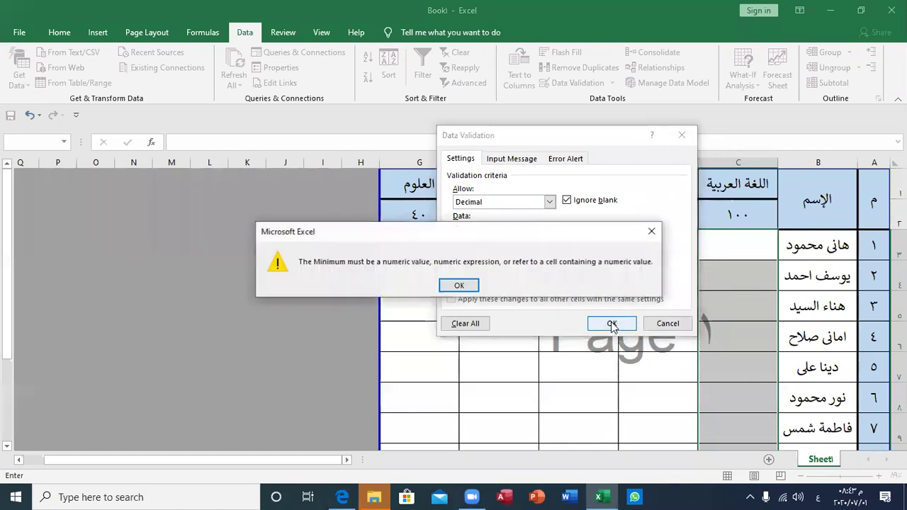
pyautogui.click(458, 286)
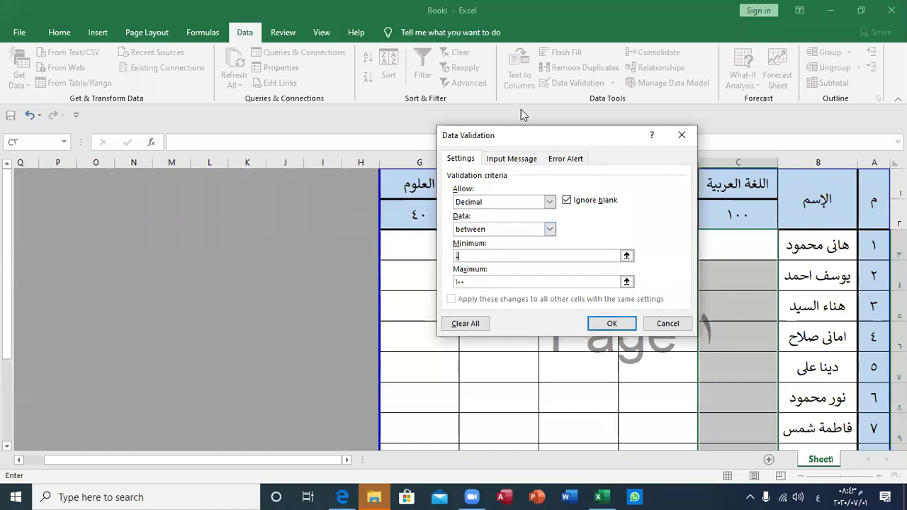
pyautogui.click(670, 326)
# Step: Restrict column C to decimal values between 0 and 100
pyautogui.click(729, 163)
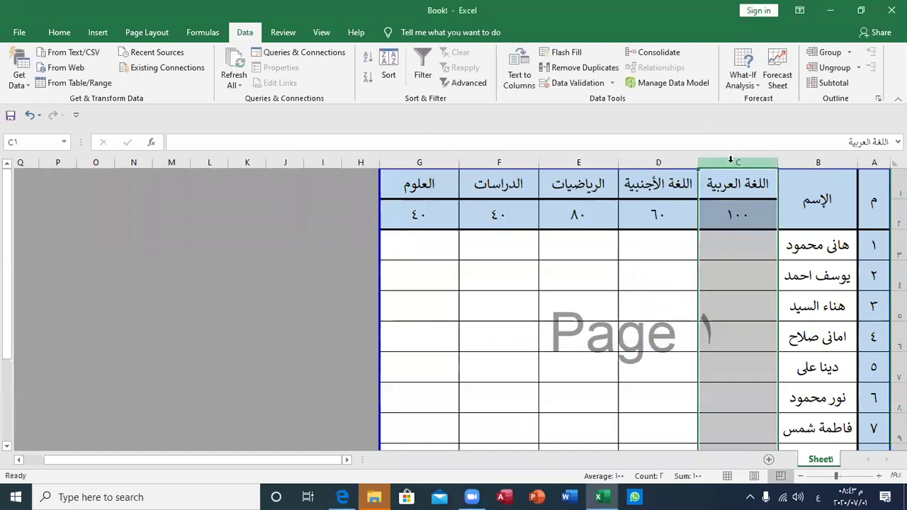
pyautogui.click(594, 83)
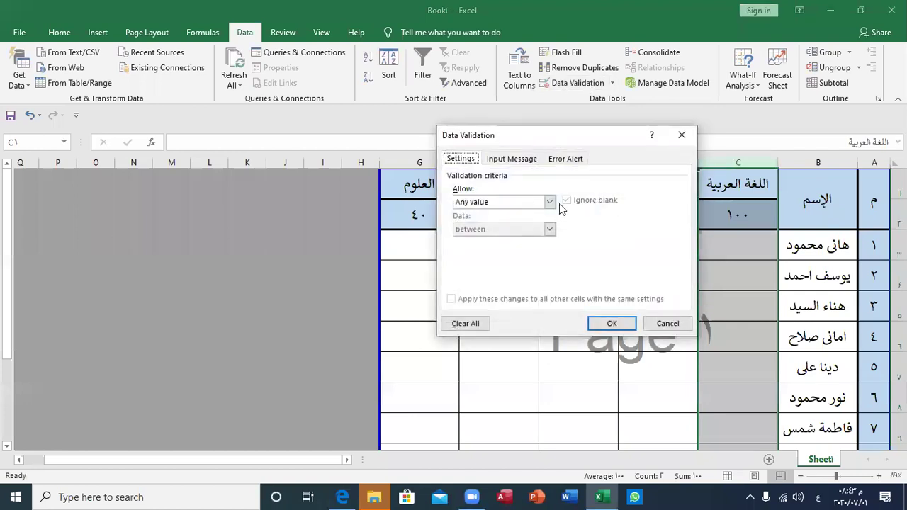
pyautogui.click(552, 203)
pyautogui.click(488, 230)
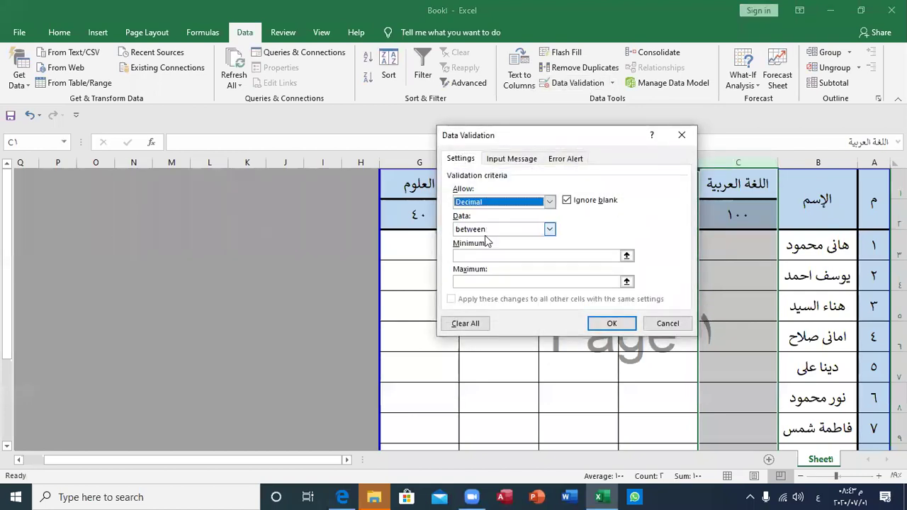
pyautogui.click(475, 256)
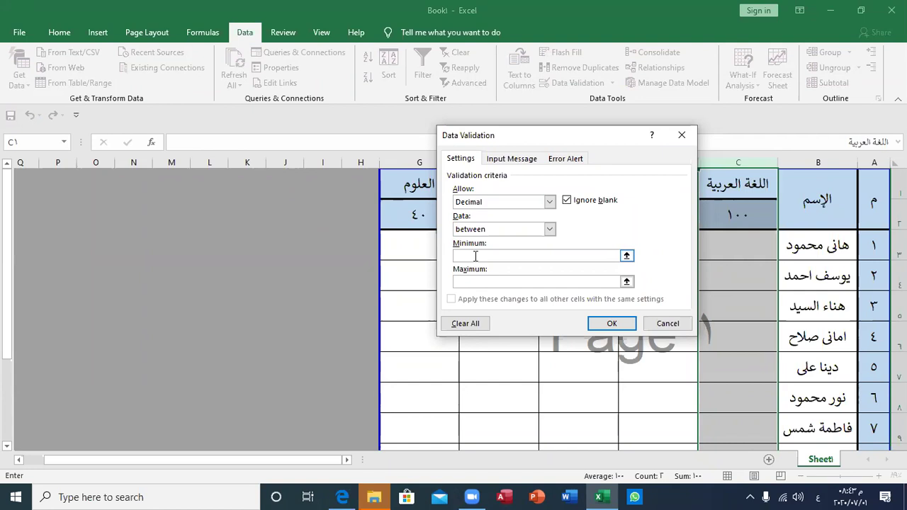
pyautogui.write('0')
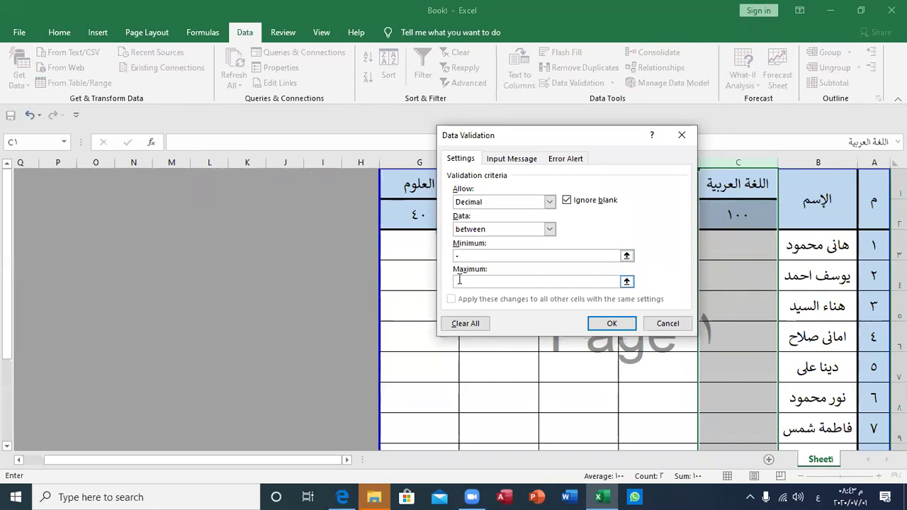
pyautogui.click(459, 280)
pyautogui.write('1')
pyautogui.write('00')
pyautogui.press('Return')
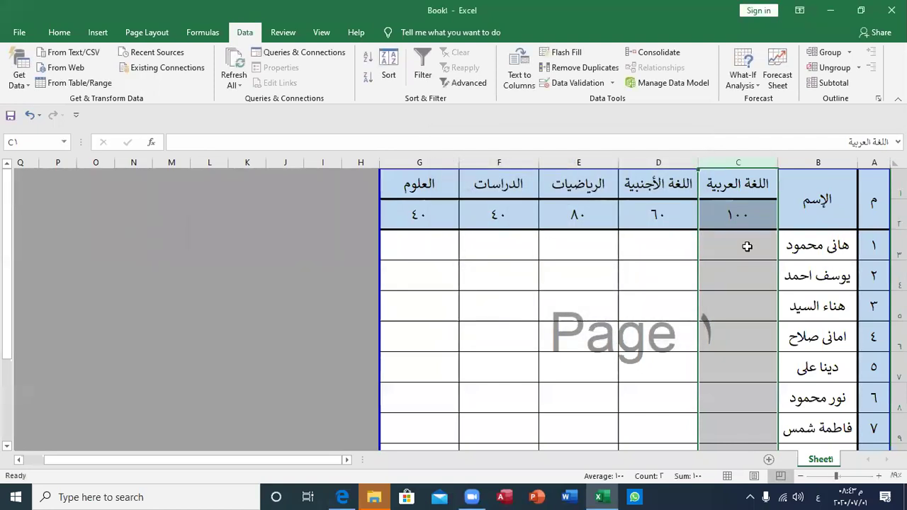
# Step: Enter 50 for the first student, then try 110, which is rejected and cancelled
pyautogui.click(746, 246)
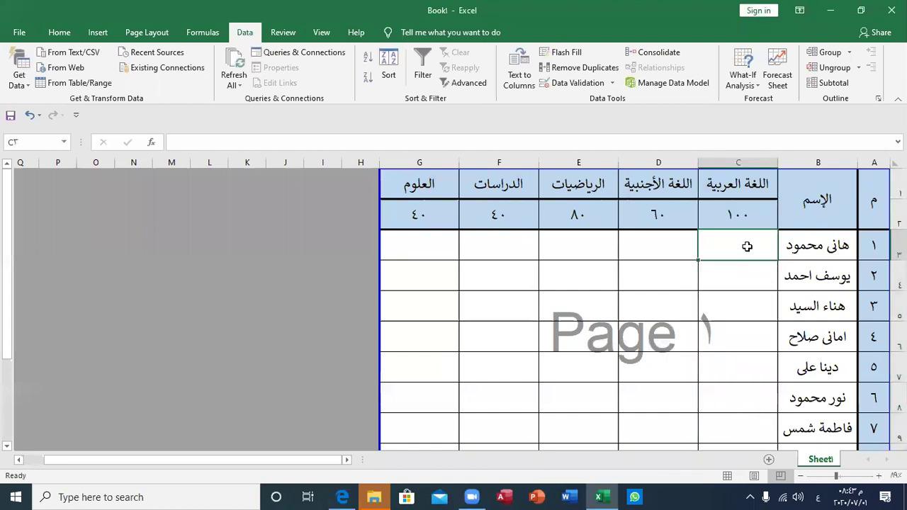
pyautogui.write('5')
pyautogui.press('Return')
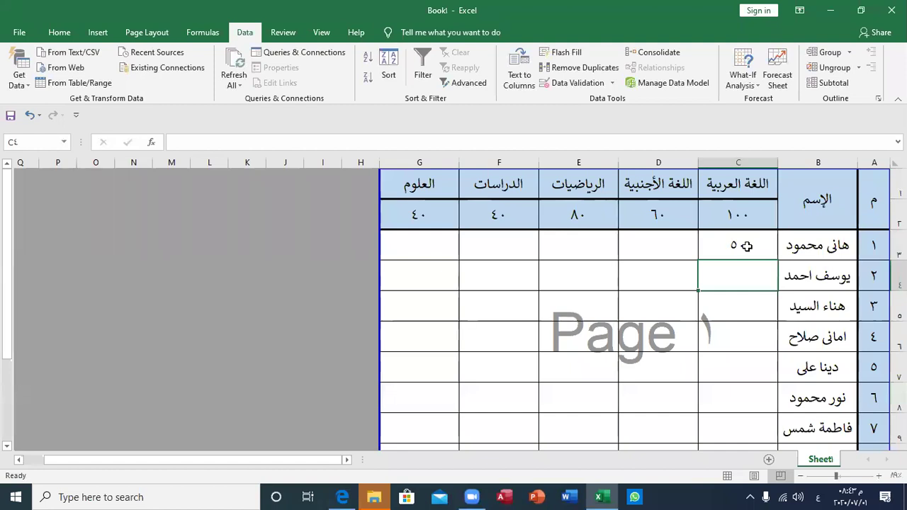
pyautogui.write('110')
pyautogui.press('Return')
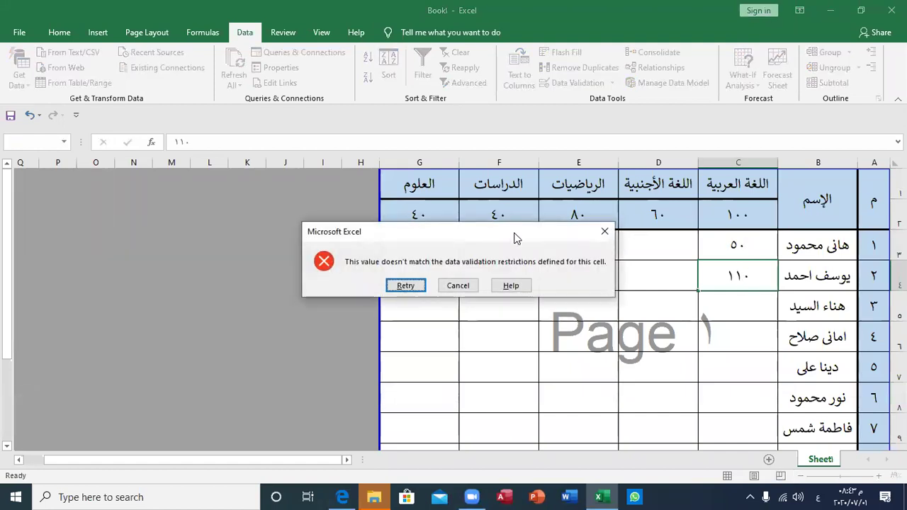
pyautogui.moveTo(516, 237); pyautogui.dragTo(577, 217)
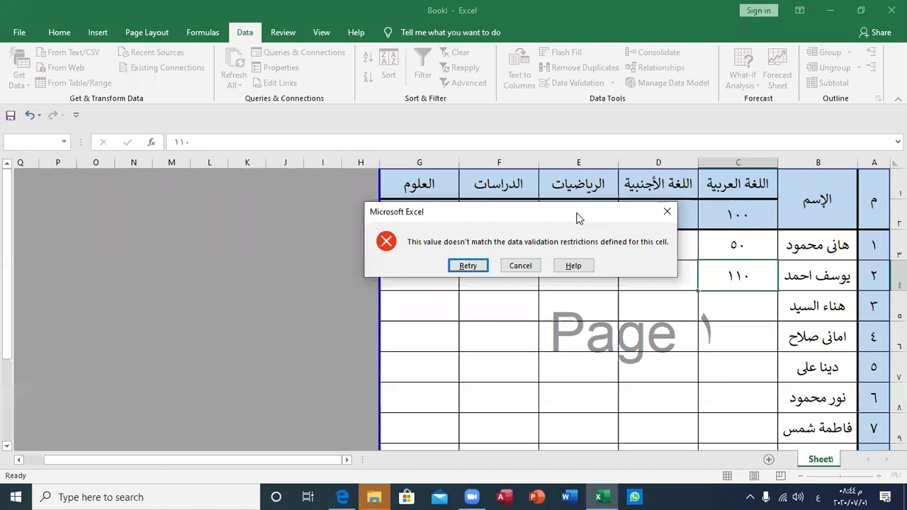
pyautogui.click(523, 265)
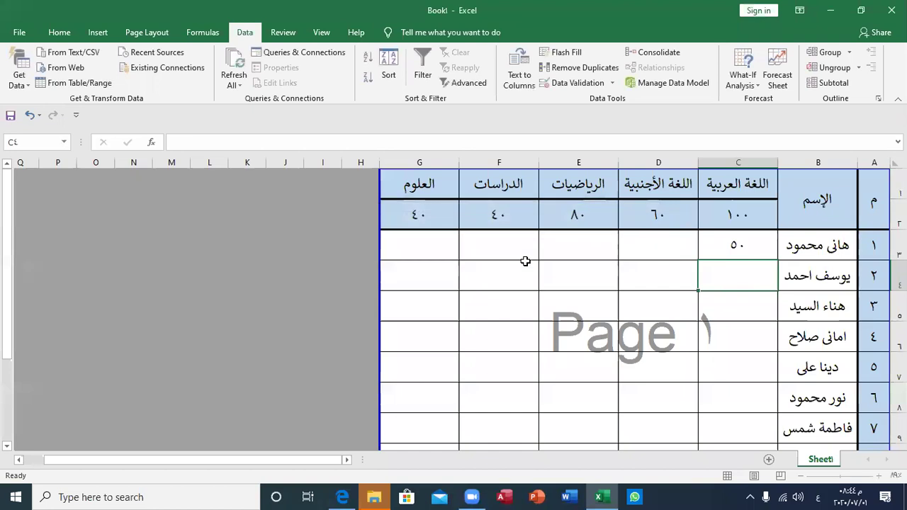
# Step: Add a Stop error alert to column C titled لا يمكن, saying the number must be between zero and 100
pyautogui.click(750, 157)
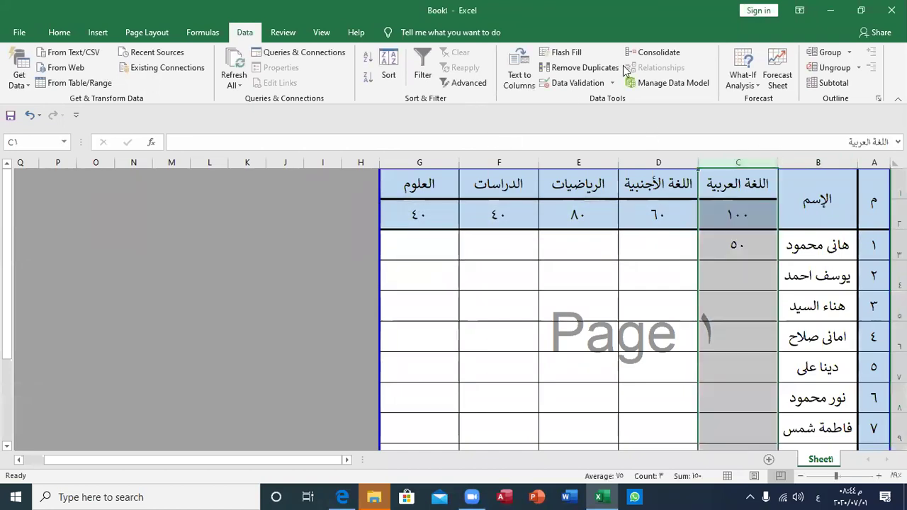
pyautogui.click(589, 83)
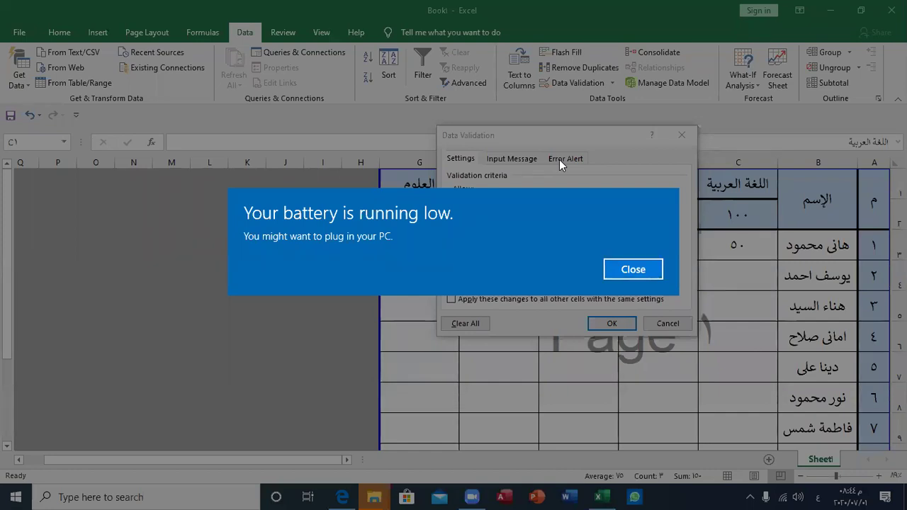
pyautogui.click(623, 270)
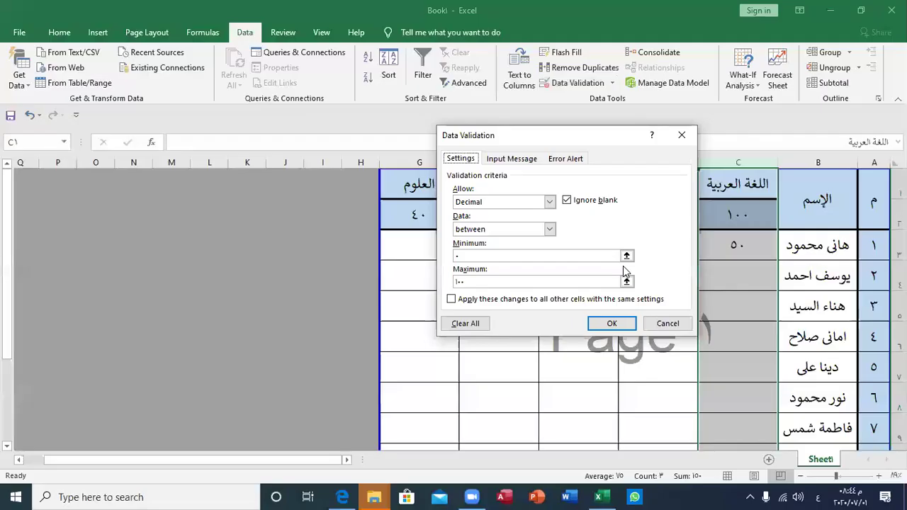
pyautogui.click(562, 158)
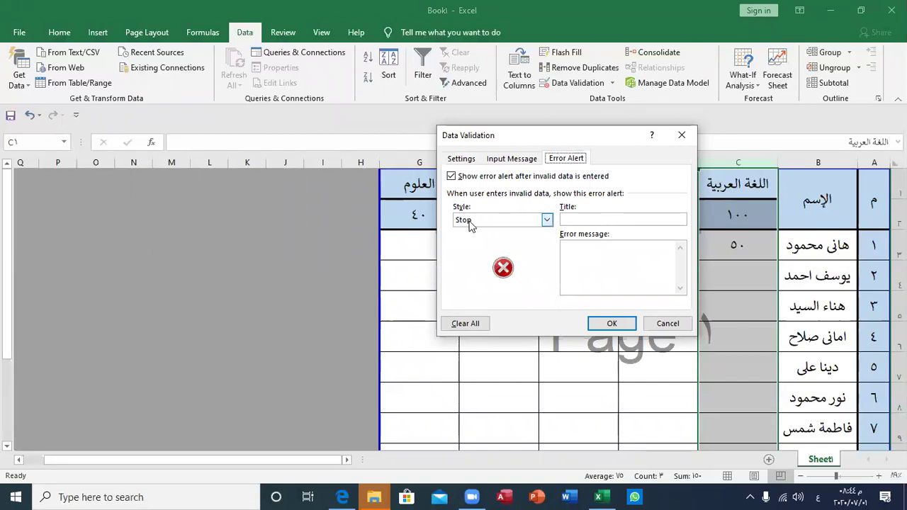
pyautogui.click(574, 218)
pyautogui.write('لا ي')
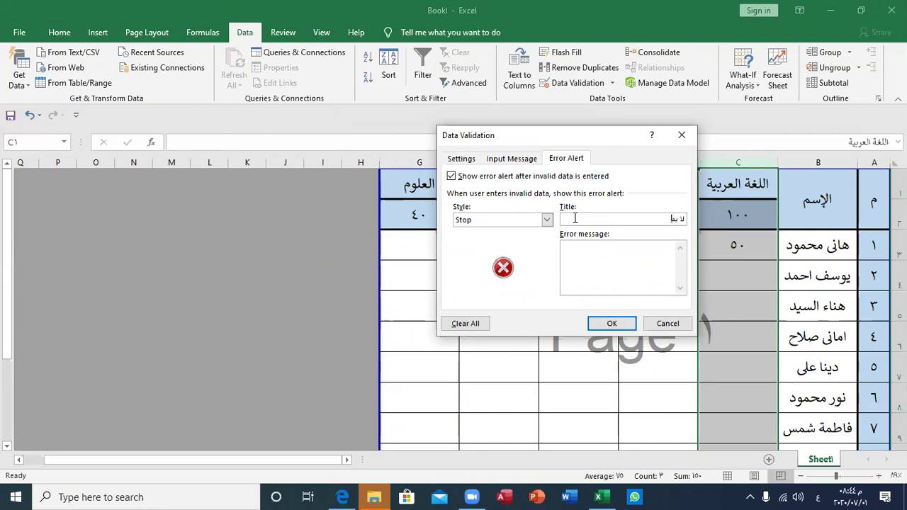
pyautogui.write('مكن')
pyautogui.click(618, 256)
pyautogui.write('الرقم')
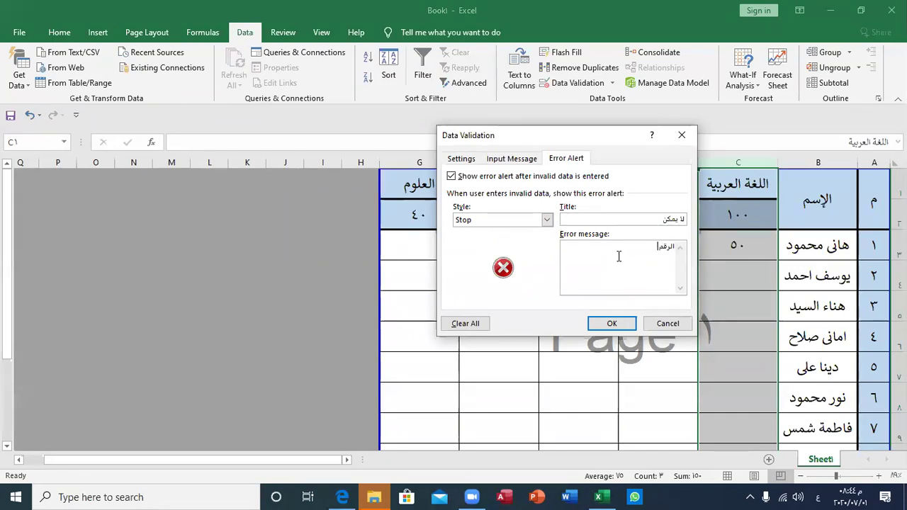
pyautogui.write(' لابد ')
pyautogui.write('ان ي')
pyautogui.write('كون')
pyautogui.write(' بين ٠ و')
pyautogui.write('صفر')
pyautogui.write(' و ١٠٠')
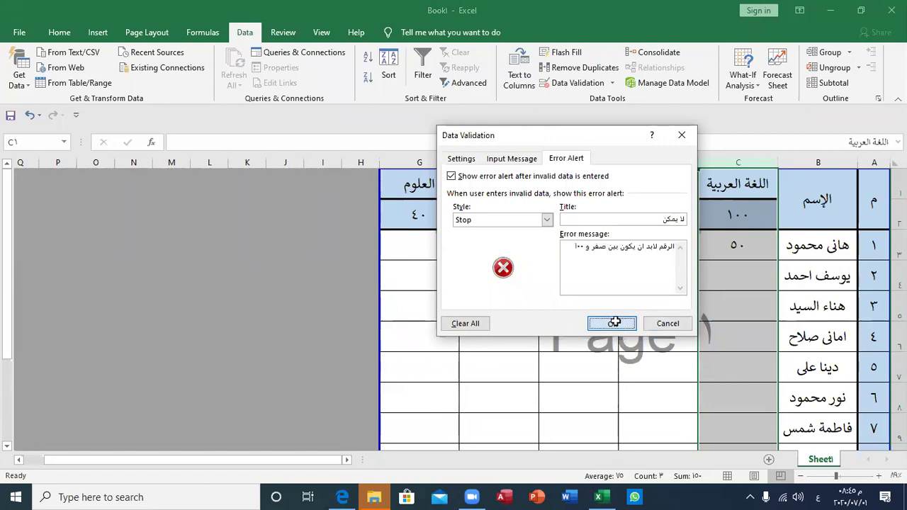
pyautogui.click(613, 323)
# Step: Try 120, then -40, as the second student's Arabic grade; both are rejected and cancelled
pyautogui.click(747, 282)
pyautogui.write('١٢')
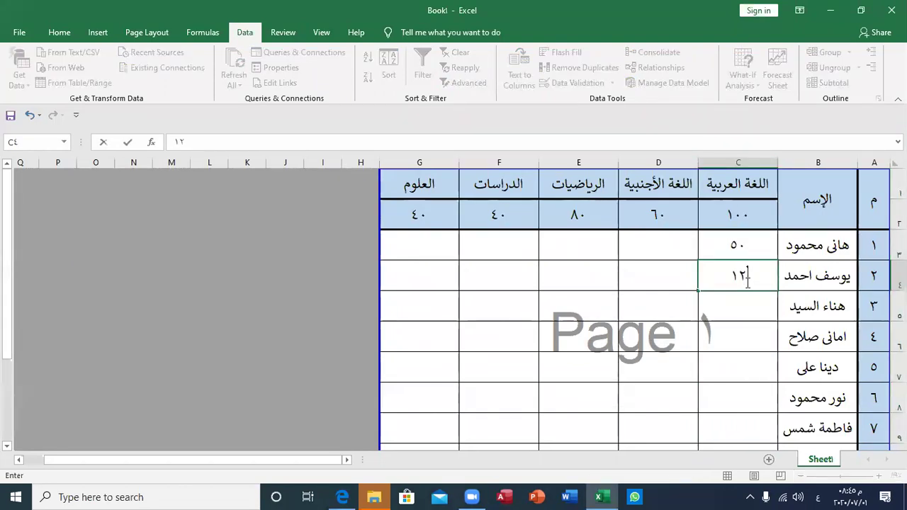
pyautogui.write('٠')
pyautogui.press('Return')
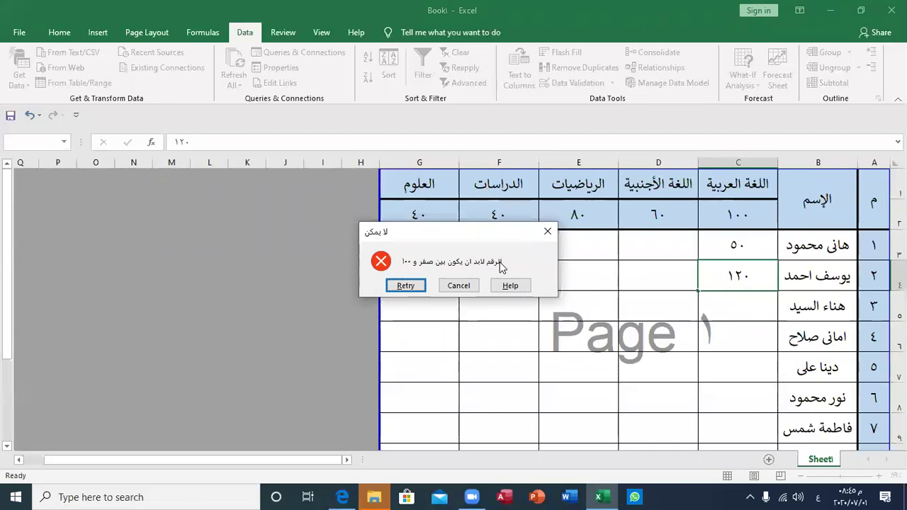
pyautogui.click(414, 286)
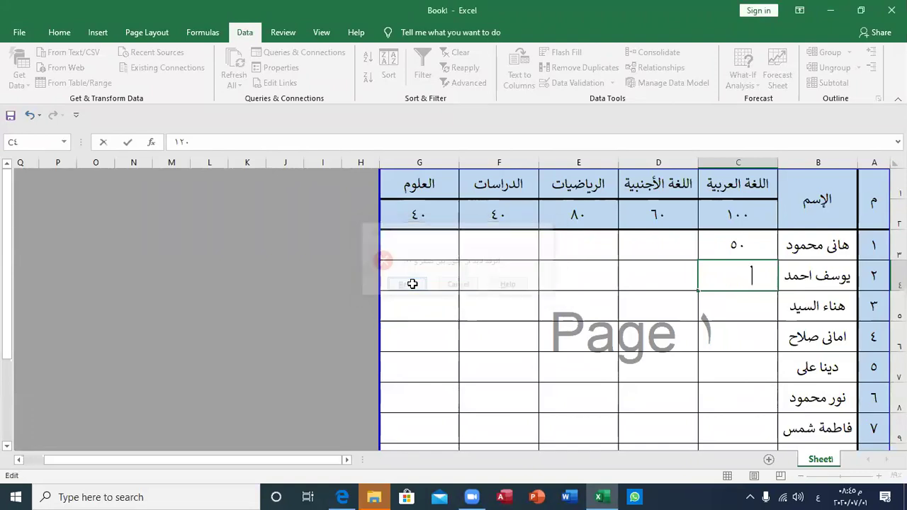
pyautogui.press('BackSpace')
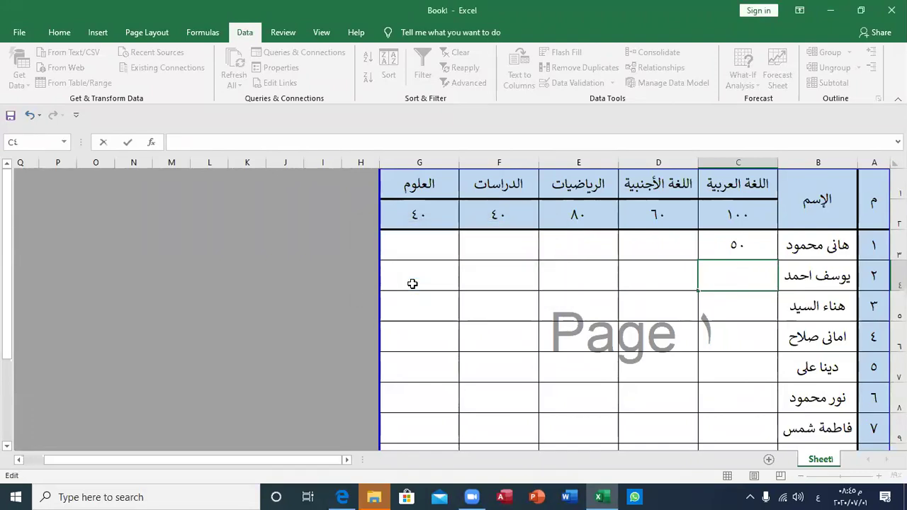
pyautogui.write('-')
pyautogui.write('40')
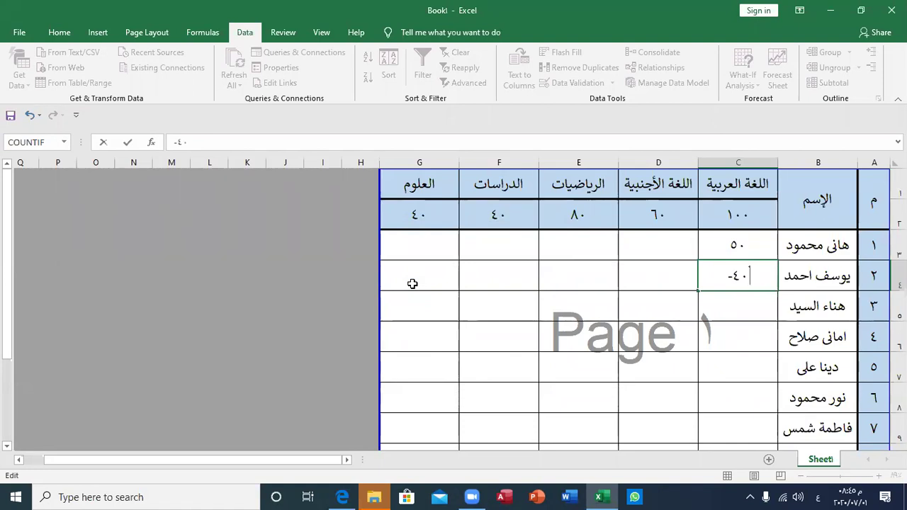
pyautogui.press('Return')
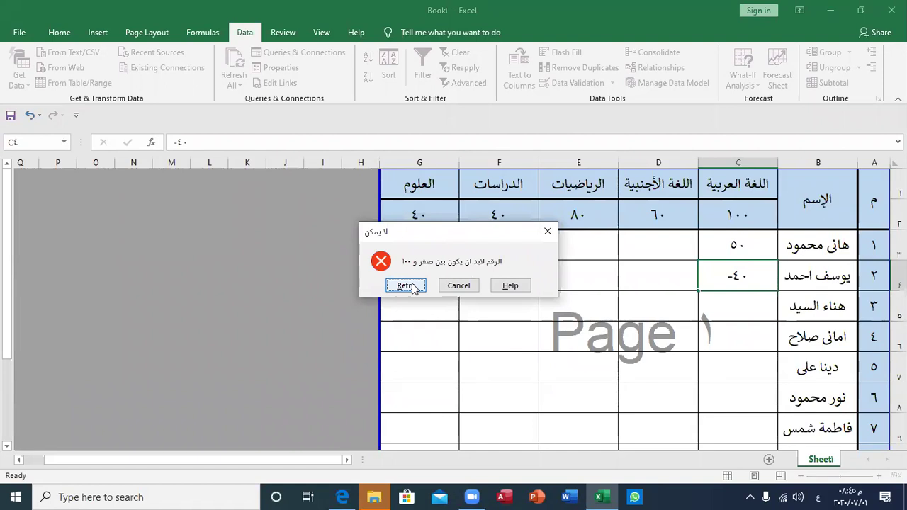
pyautogui.click(471, 285)
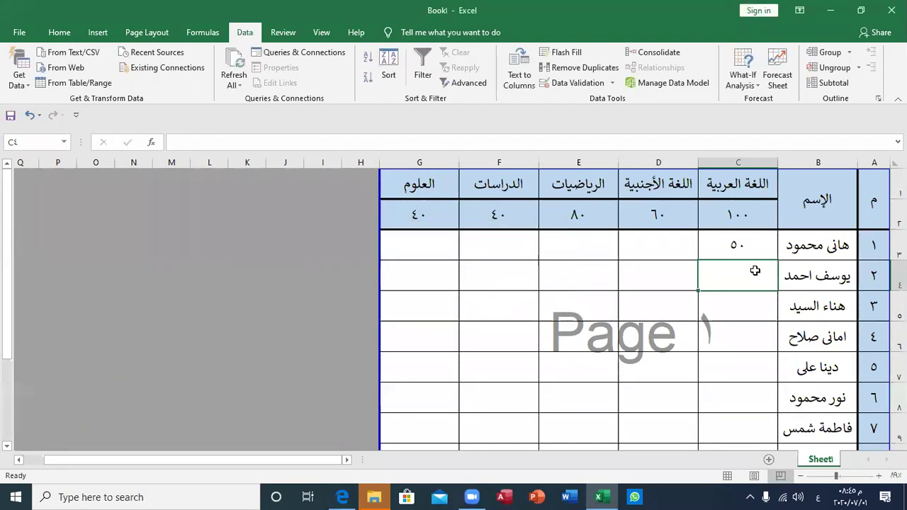
# Step: Enter 100 for the second student and 70 for the third, replacing a mistaken 0
pyautogui.write('100')
pyautogui.press('Return')
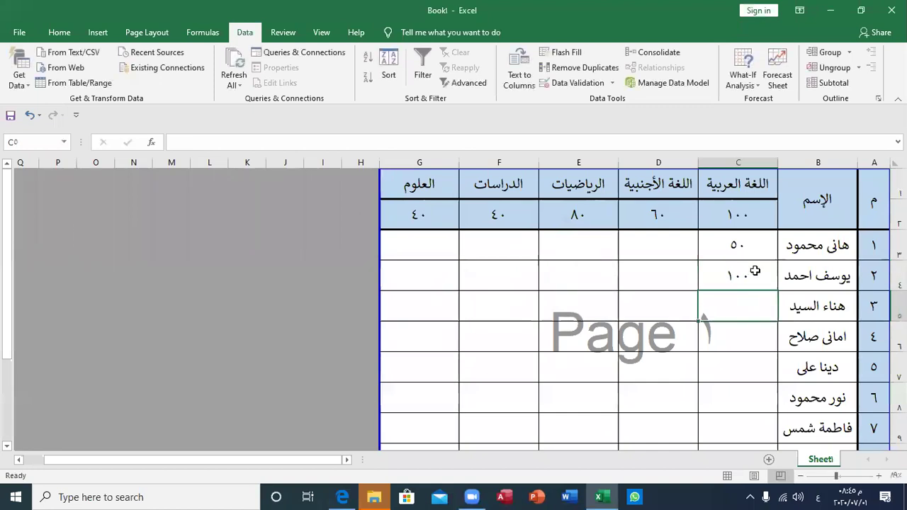
pyautogui.write('0')
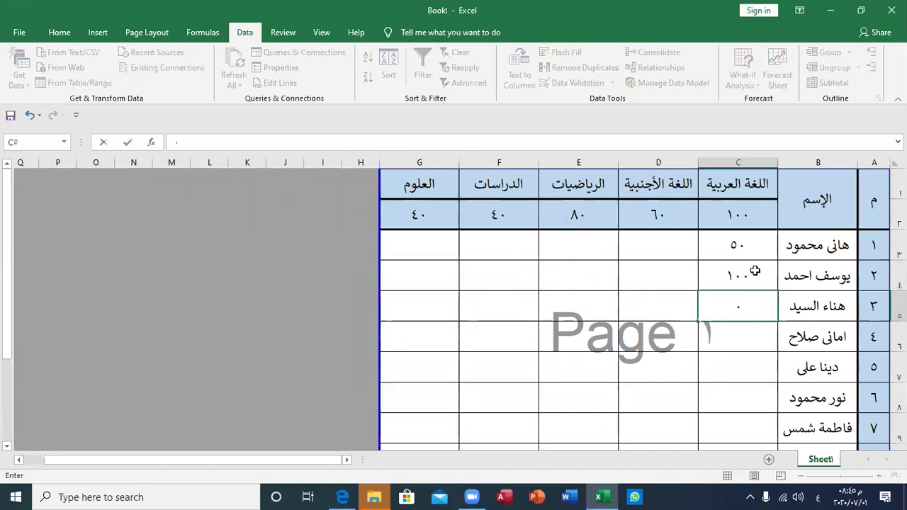
pyautogui.press('Return')
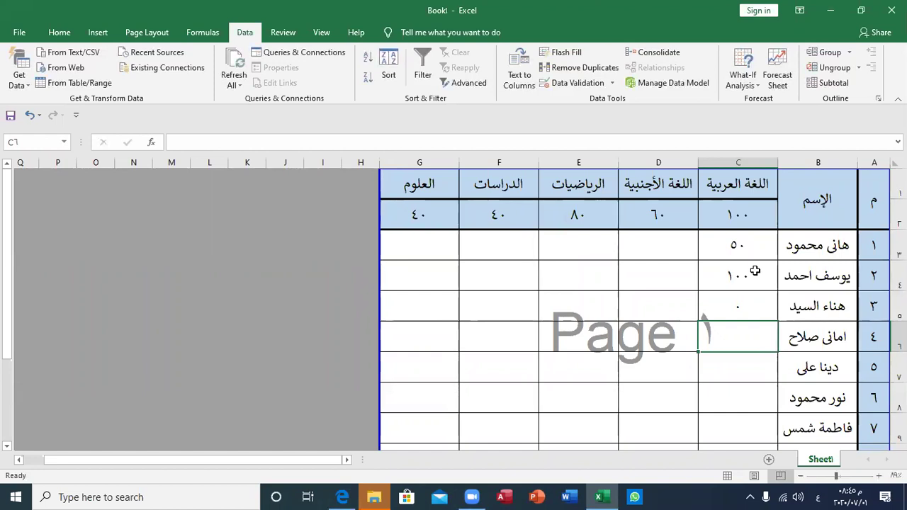
pyautogui.press('Down')
pyautogui.press('Down')
pyautogui.press('Down')
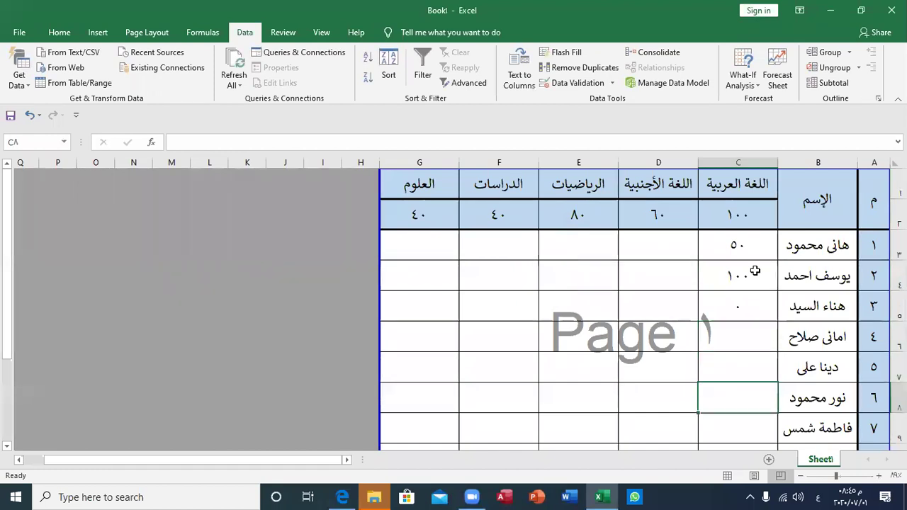
pyautogui.press('Down')
pyautogui.press('Down')
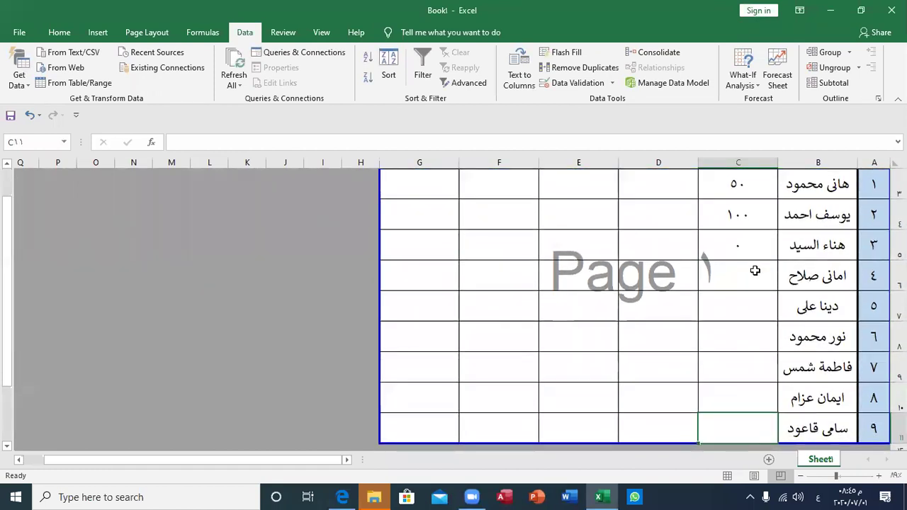
pyautogui.press('Up')
pyautogui.press('Up')
pyautogui.press('Up')
pyautogui.press('Up')
pyautogui.press('Up')
pyautogui.press('Up')
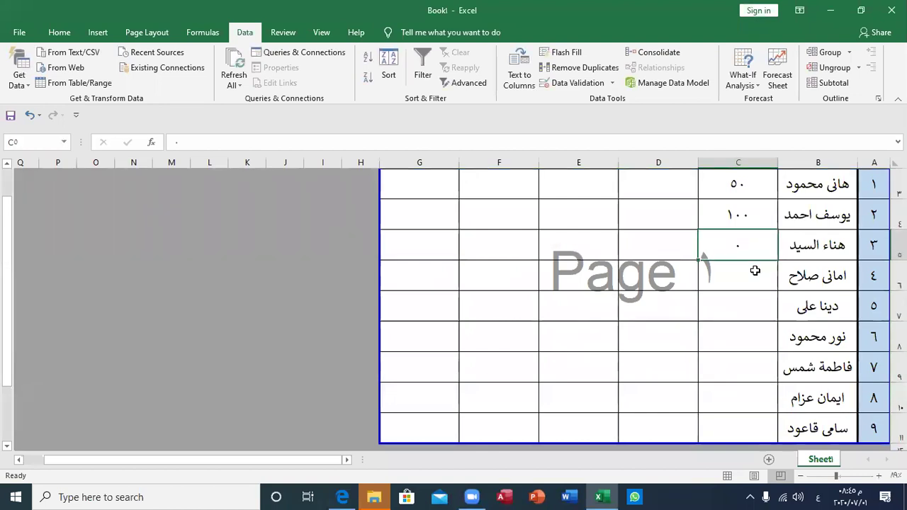
pyautogui.write('70')
pyautogui.press('Return')
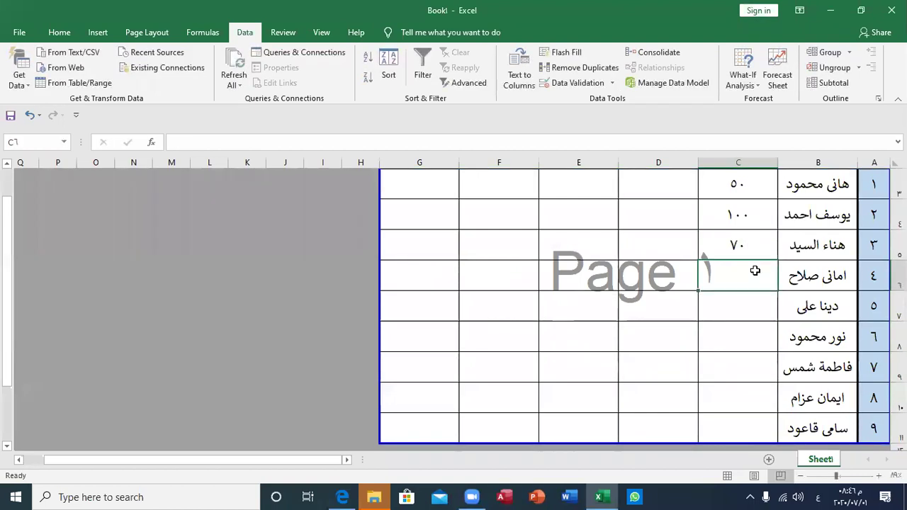
# Step: Enter Arabic grades 65, 78, 45.5, 77, 100 and 90 for the fourth through ninth students
pyautogui.write('65')
pyautogui.press('Return')
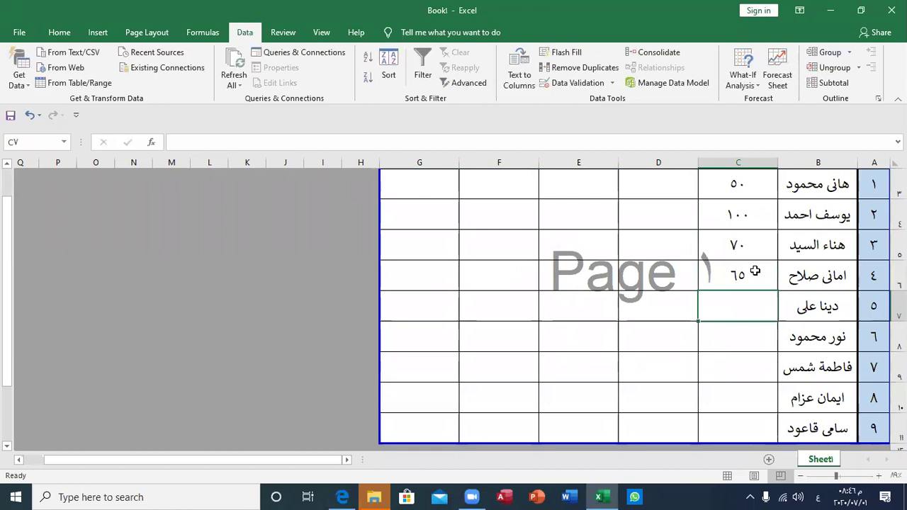
pyautogui.write('78')
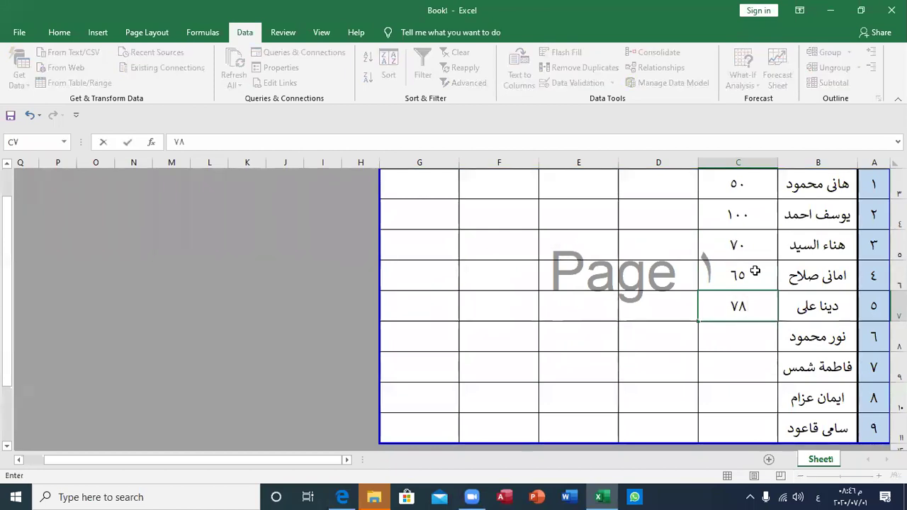
pyautogui.press('Return')
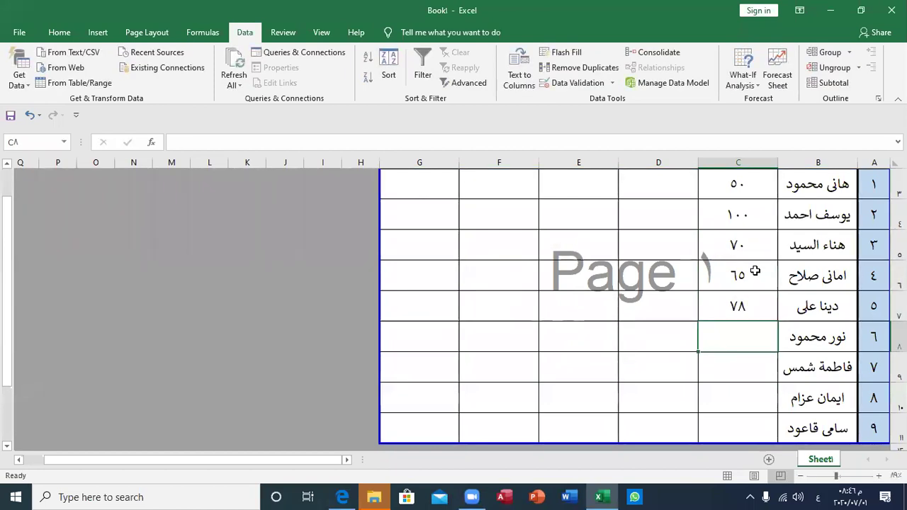
pyautogui.write('45.5')
pyautogui.press('Return')
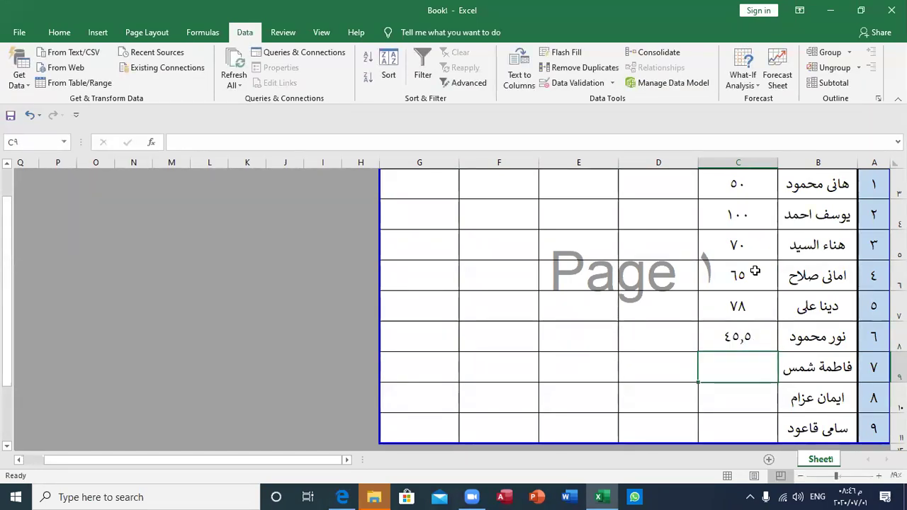
pyautogui.write('77')
pyautogui.press('Return')
pyautogui.write('100')
pyautogui.press('Return')
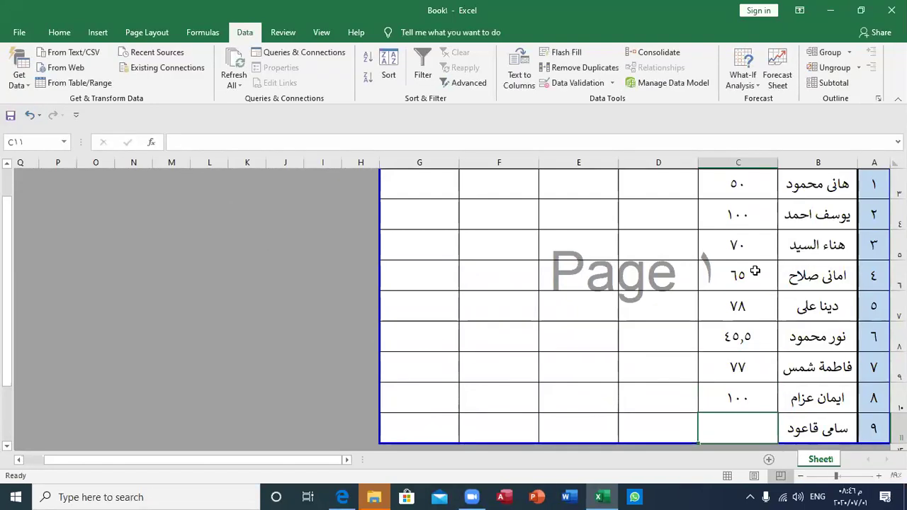
pyautogui.write('90')
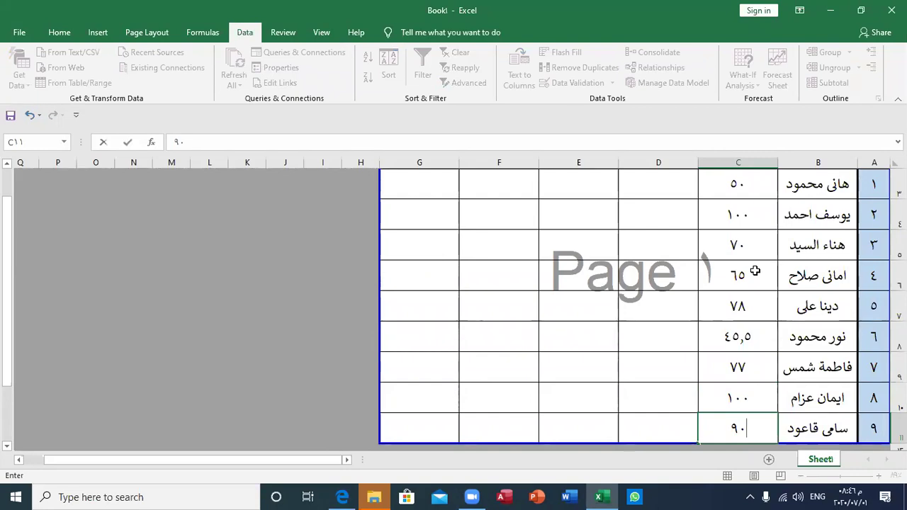
pyautogui.press('Up')
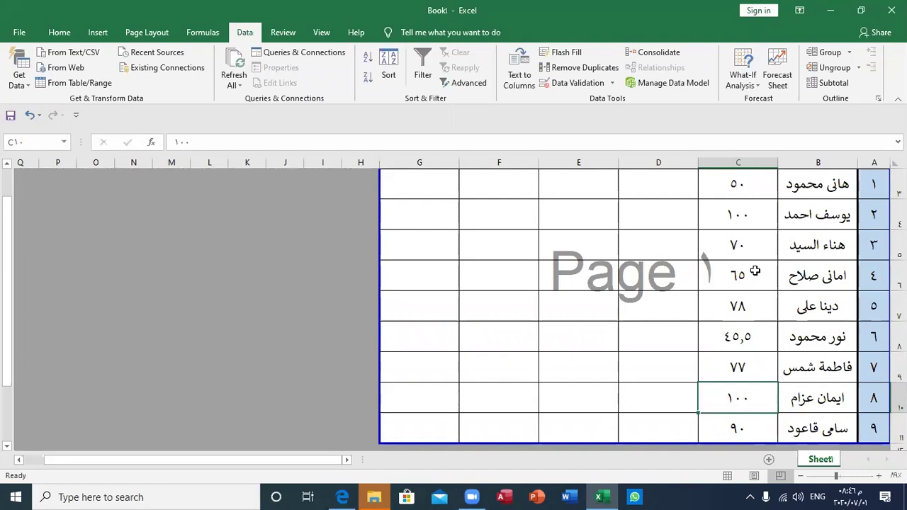
# Step: Move up and down the Arabic grade column to review the entered grades
pyautogui.press('Up')
pyautogui.press('Up')
pyautogui.press('Up')
pyautogui.press('Up')
pyautogui.press('Up')
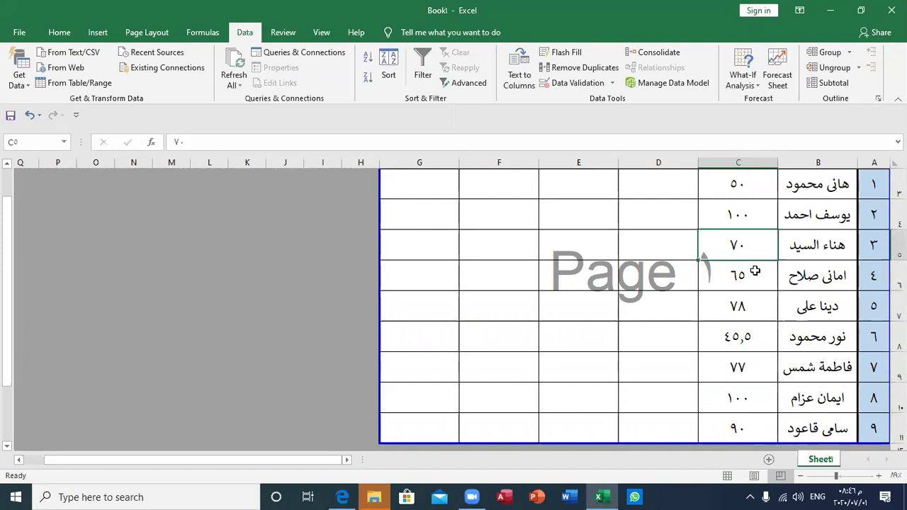
pyautogui.press('Up')
pyautogui.press('Up')
pyautogui.press('Up')
pyautogui.press('Up')
pyautogui.press('Down')
pyautogui.press('Down')
pyautogui.press('Down')
pyautogui.press('Down')
pyautogui.press('Down')
pyautogui.press('Down')
pyautogui.press('Down')
pyautogui.press('Down')
pyautogui.press('Down')
pyautogui.press('Down')
pyautogui.press('Down')
pyautogui.press('Down')
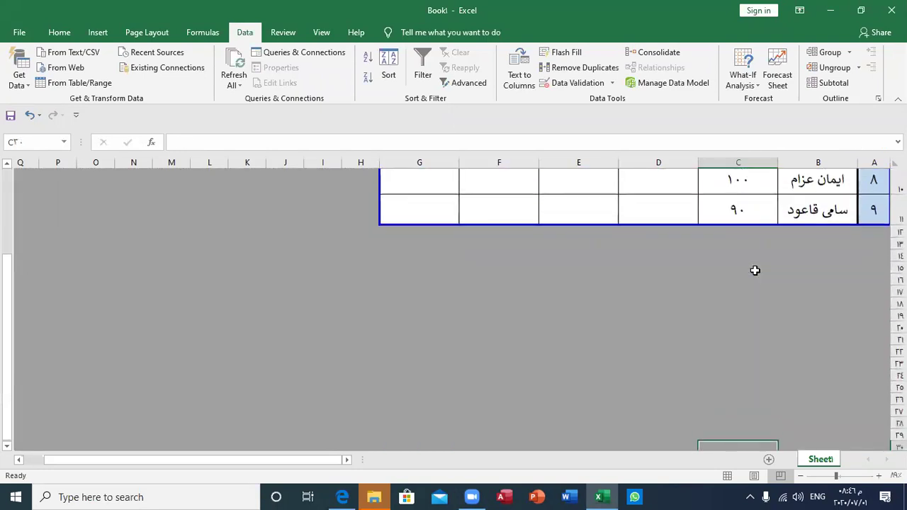
pyautogui.press('Down')
pyautogui.press('Down')
pyautogui.press('Down')
pyautogui.press('Down')
pyautogui.press('Down')
pyautogui.press('Up')
pyautogui.press('Up')
pyautogui.press('Up')
pyautogui.press('Up')
pyautogui.press('Up')
pyautogui.press('Up')
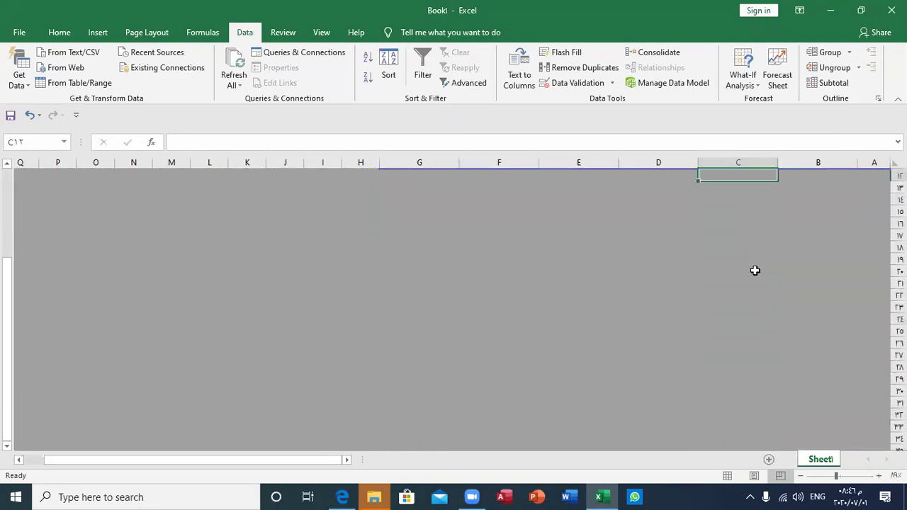
pyautogui.press('Up')
pyautogui.press('Up')
pyautogui.press('Up')
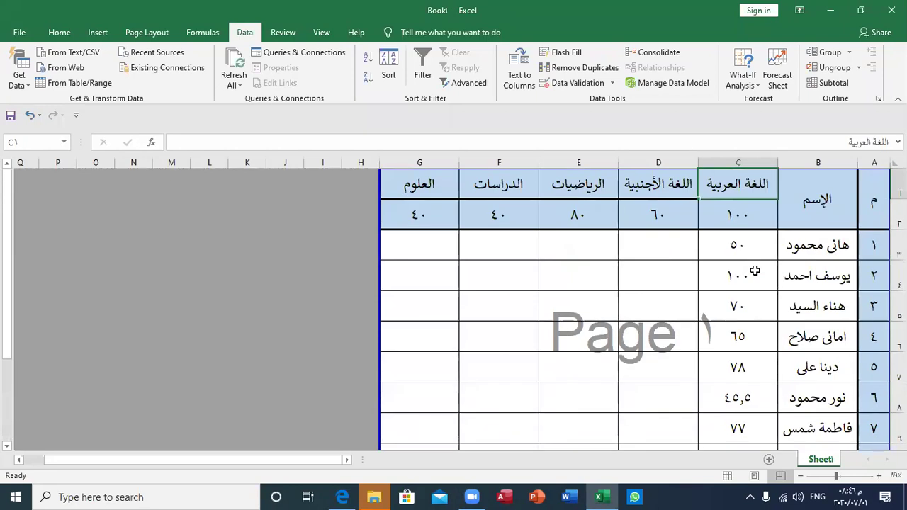
pyautogui.press('Down')
pyautogui.press('Down')
pyautogui.press('Down')
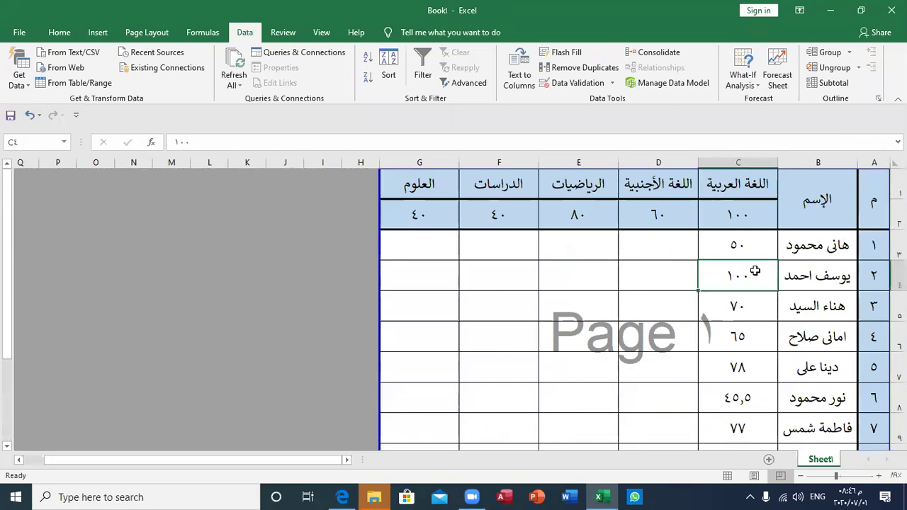
pyautogui.press('Down')
pyautogui.press('Down')
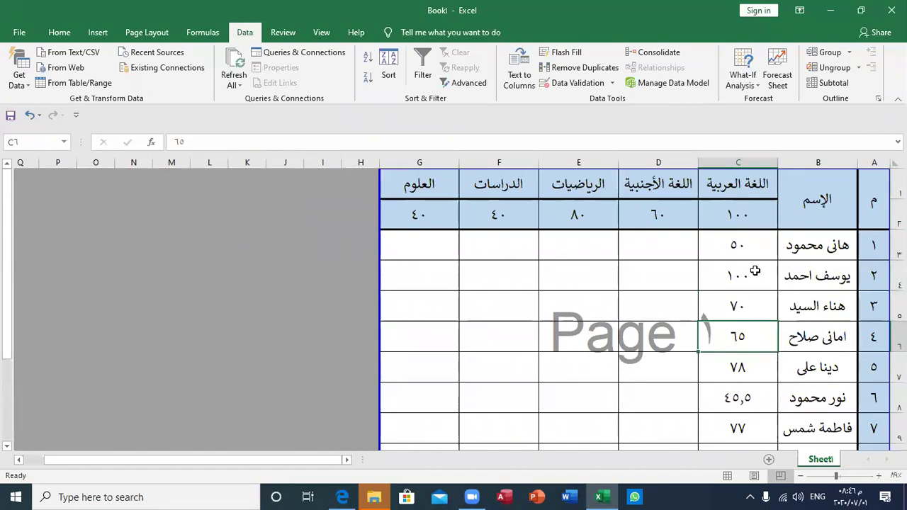
pyautogui.press('Up')
pyautogui.press('Up')
pyautogui.press('Down')
pyautogui.press('Down')
pyautogui.press('Down')
pyautogui.press('Down')
pyautogui.press('Down')
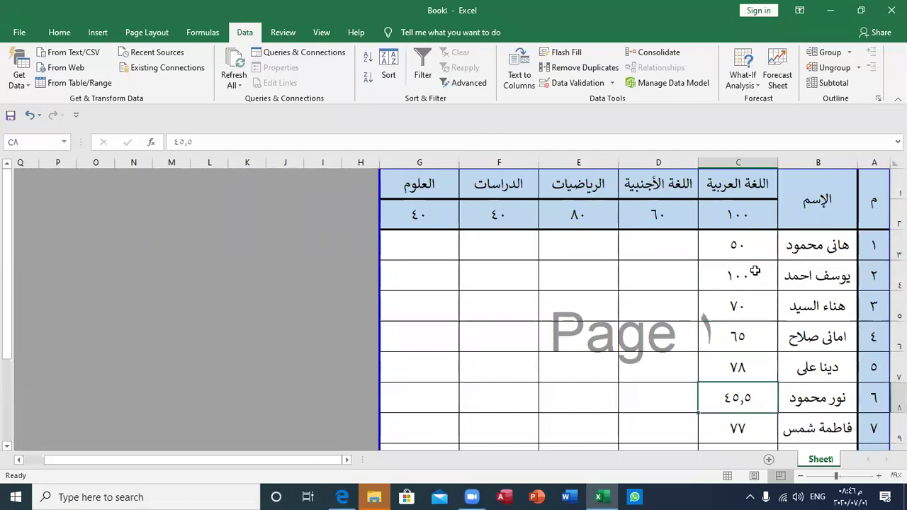
pyautogui.press('Down')
pyautogui.press('Down')
pyautogui.press('Down')
pyautogui.press('Down')
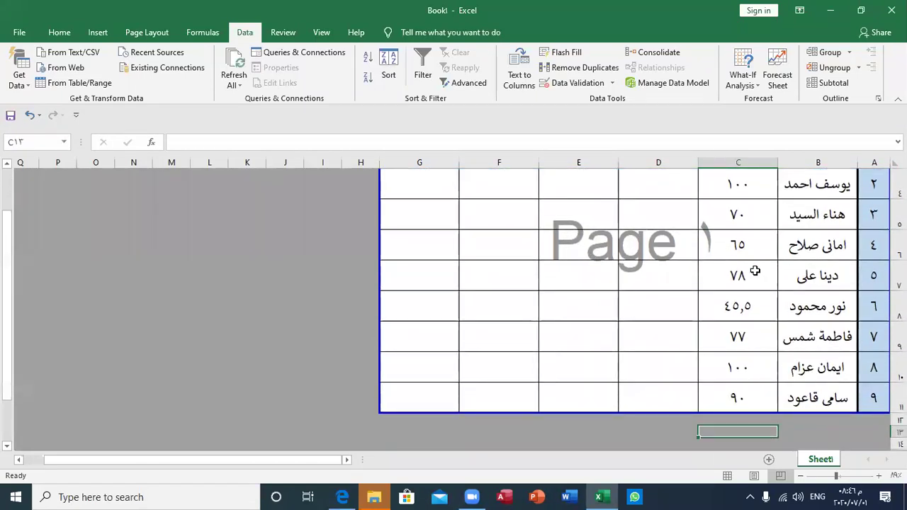
pyautogui.press('Down')
pyautogui.press('Down')
pyautogui.press('Down')
pyautogui.press('Up')
pyautogui.press('Up')
pyautogui.press('Up')
pyautogui.press('Up')
pyautogui.press('Up')
pyautogui.press('Up')
pyautogui.press('Up')
pyautogui.press('Up')
pyautogui.press('Up')
pyautogui.press('Up')
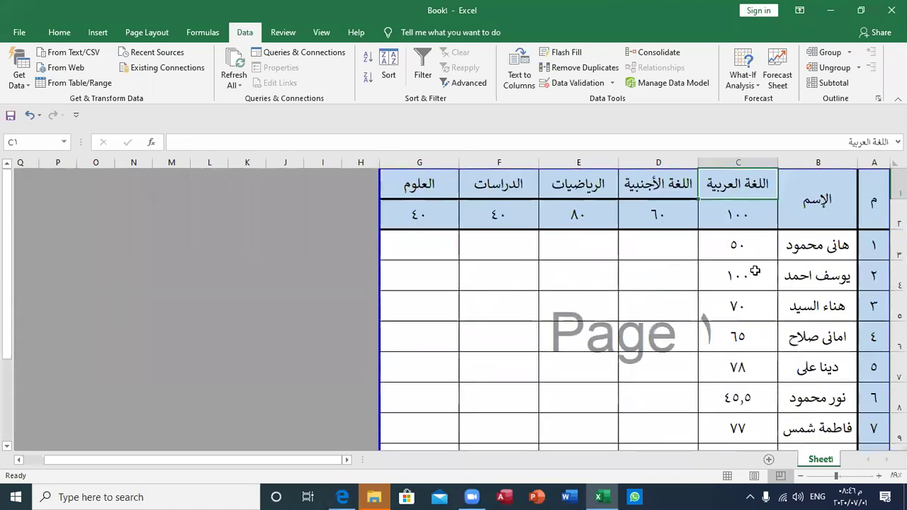
# Step: Give column C's validation rule the input message اللغة العربية
pyautogui.click(748, 161)
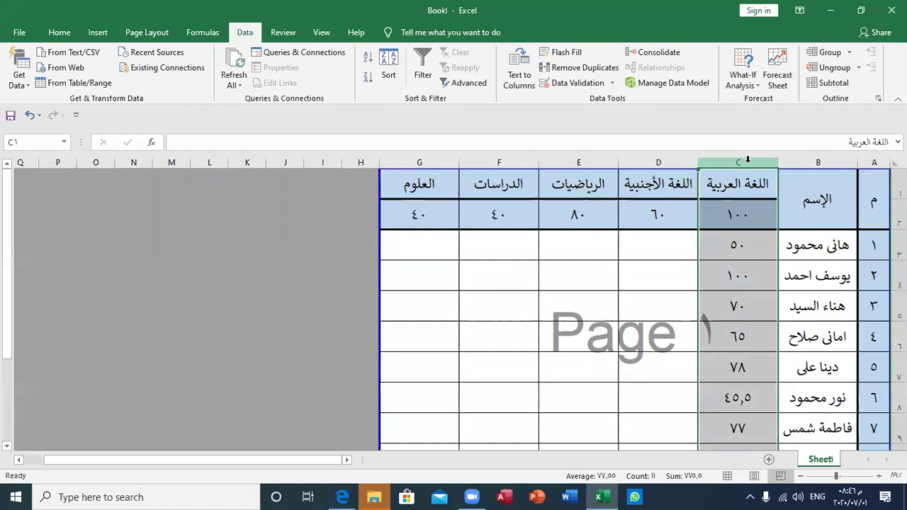
pyautogui.click(590, 83)
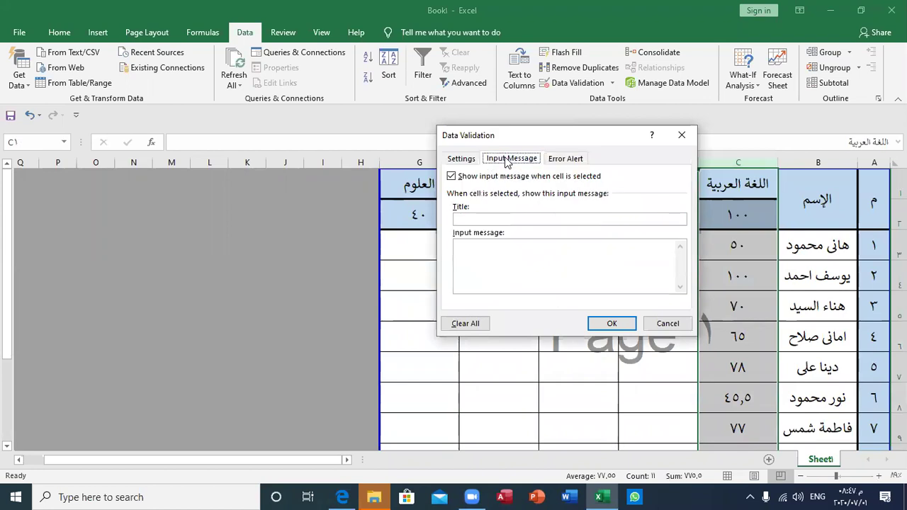
pyautogui.click(664, 252)
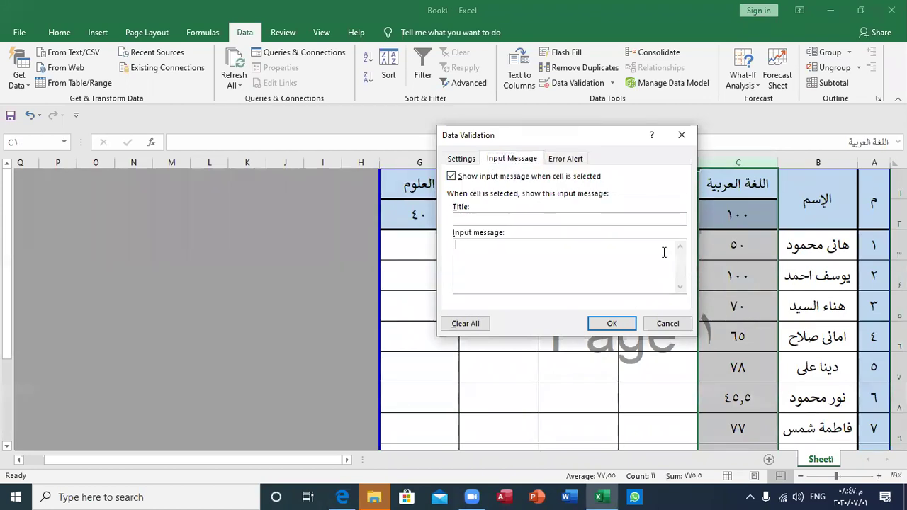
pyautogui.write('الع')
pyautogui.write('ربية')
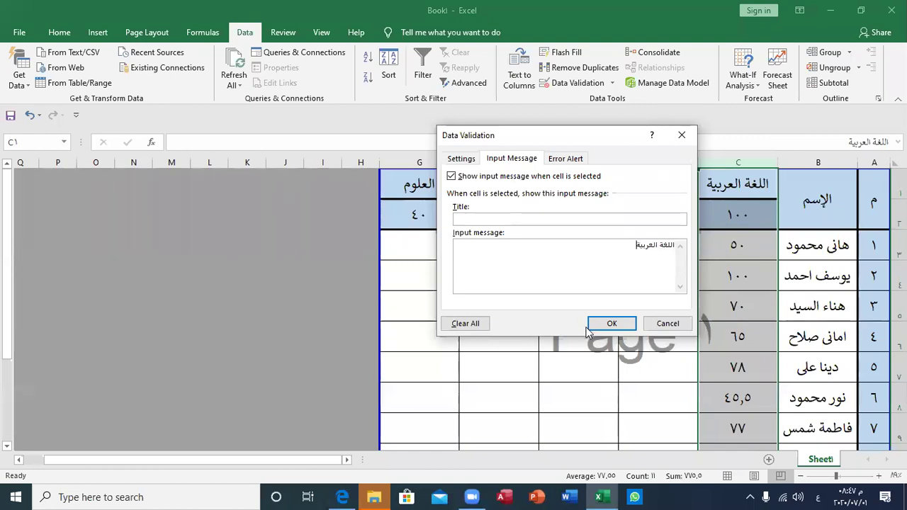
pyautogui.click(599, 319)
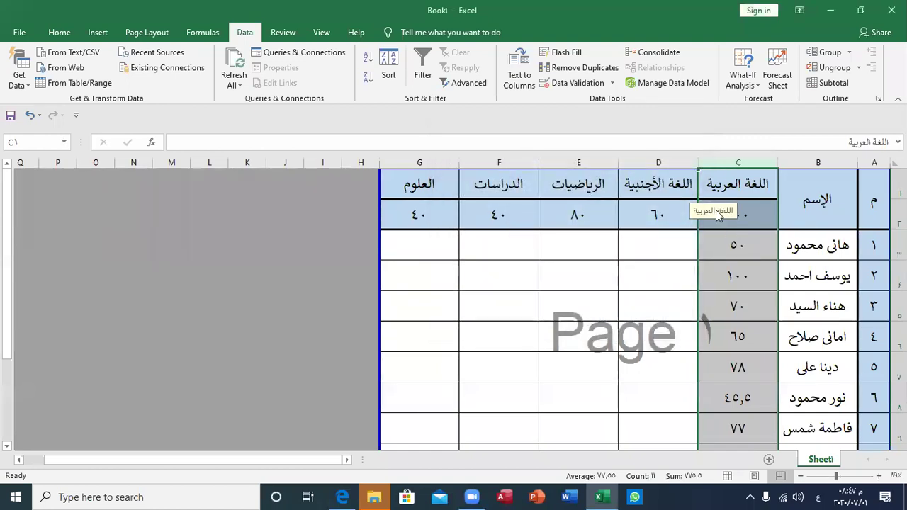
pyautogui.click(734, 248)
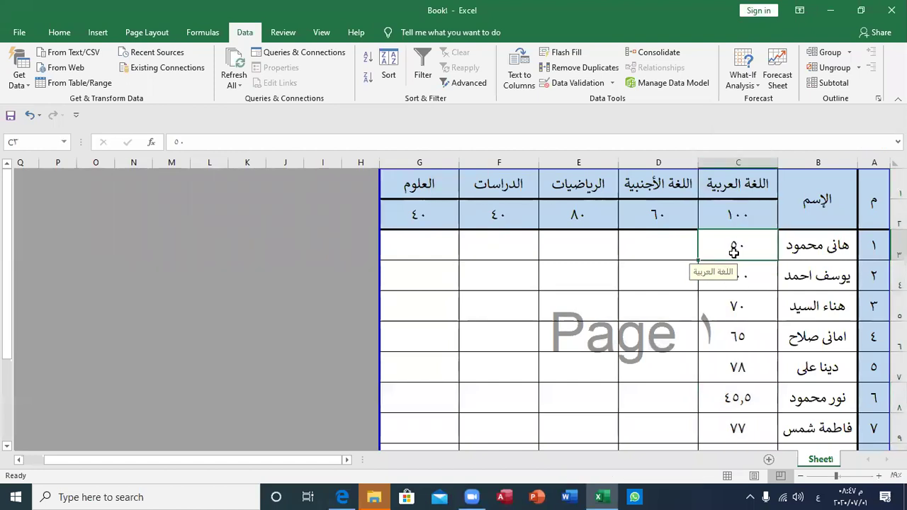
pyautogui.press('Down')
pyautogui.press('Down')
pyautogui.press('Down')
pyautogui.press('Down')
pyautogui.press('Down')
pyautogui.press('Down')
pyautogui.press('Down')
pyautogui.press('Down')
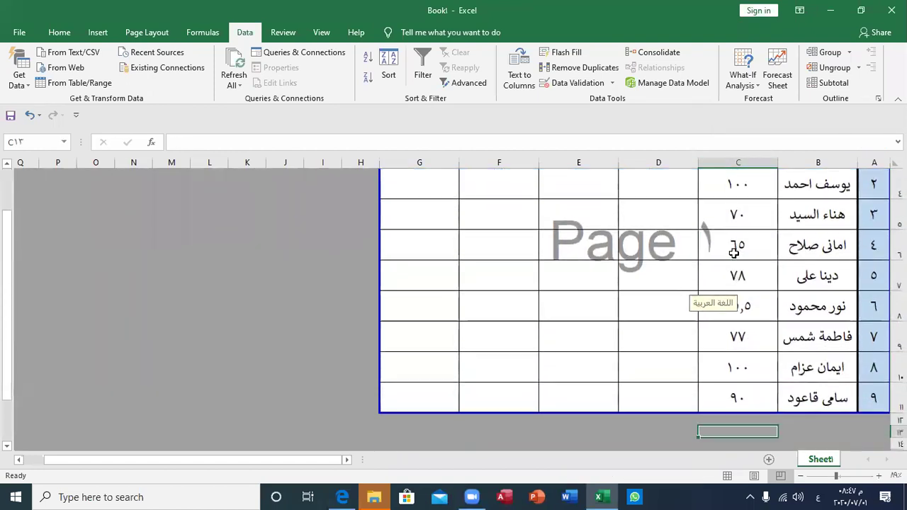
pyautogui.press('Down')
pyautogui.press('Down')
pyautogui.press('Down')
pyautogui.press('Down')
pyautogui.press('Down')
pyautogui.press('Down')
pyautogui.press('Down')
pyautogui.press('Down')
pyautogui.press('Down')
pyautogui.press('Down')
pyautogui.press('Down')
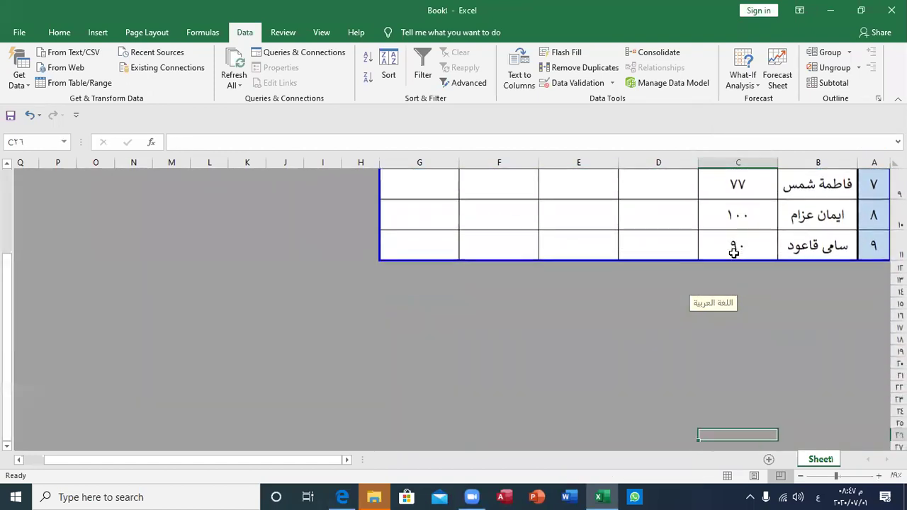
pyautogui.press('Down')
pyautogui.press('Down')
pyautogui.press('Down')
pyautogui.press('Up')
pyautogui.press('Up')
pyautogui.press('Up')
pyautogui.press('Up')
pyautogui.press('Up')
pyautogui.press('Up')
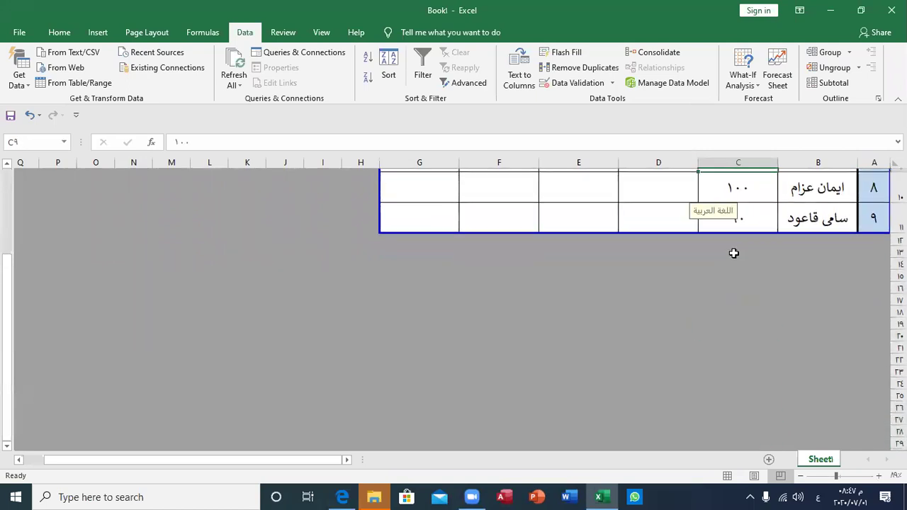
pyautogui.press('Down')
pyautogui.press('Down')
pyautogui.press('Down')
pyautogui.press('Down')
pyautogui.press('Down')
pyautogui.press('Down')
pyautogui.press('Up')
pyautogui.press('Up')
pyautogui.press('Up')
pyautogui.press('Up')
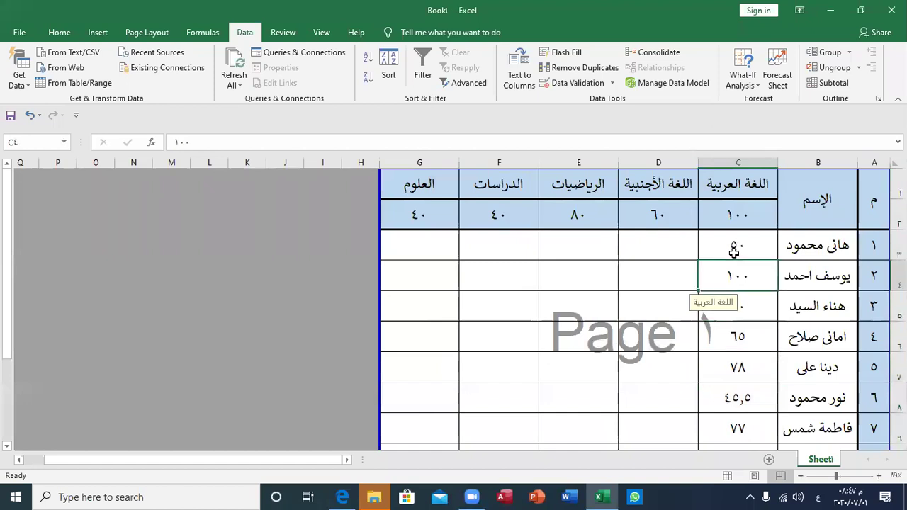
pyautogui.press('Up')
pyautogui.press('Up')
pyautogui.press('Up')
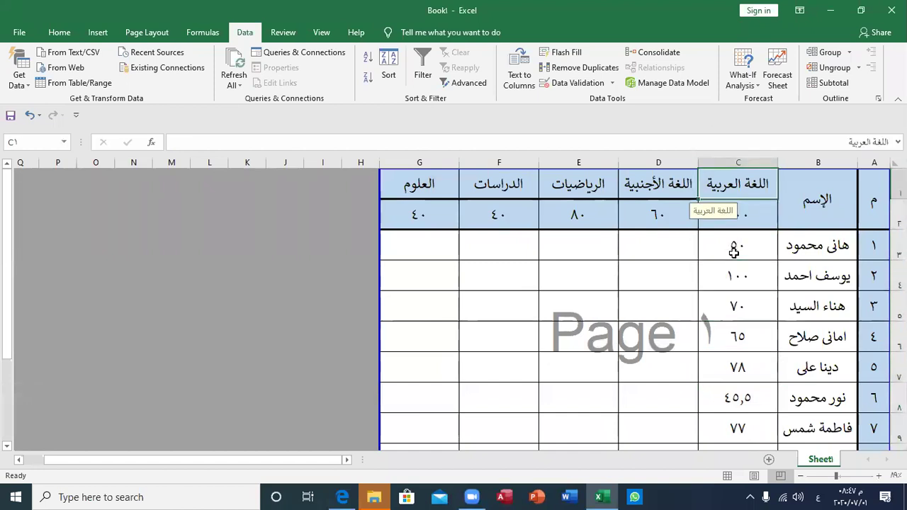
pyautogui.press('Left')
pyautogui.press('Down')
pyautogui.press('Down')
pyautogui.press('Down')
pyautogui.press('Down')
pyautogui.press('Down')
pyautogui.press('Down')
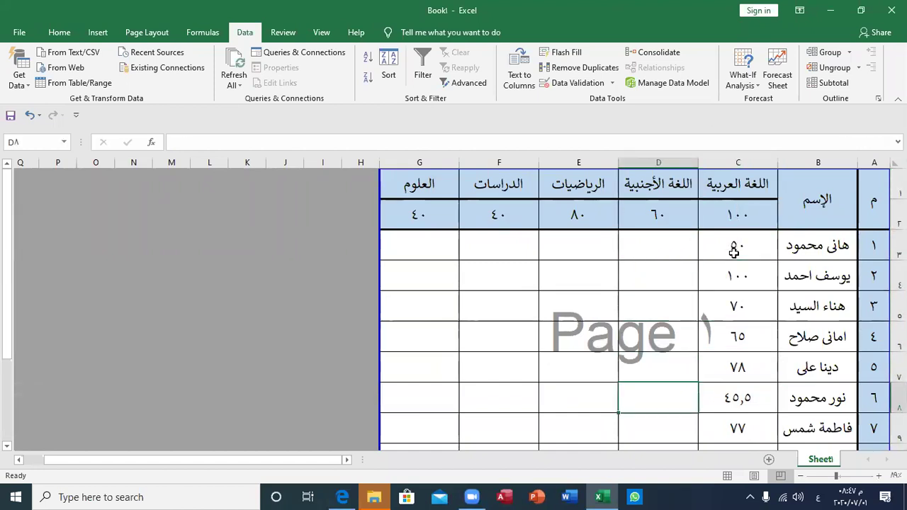
pyautogui.press('Down')
pyautogui.press('Down')
pyautogui.press('Down')
pyautogui.press('Down')
pyautogui.press('Down')
pyautogui.press('Down')
pyautogui.press('Down')
pyautogui.press('Down')
pyautogui.press('Down')
pyautogui.press('Down')
pyautogui.press('Down')
pyautogui.hotkey('ctrl', 'Up')
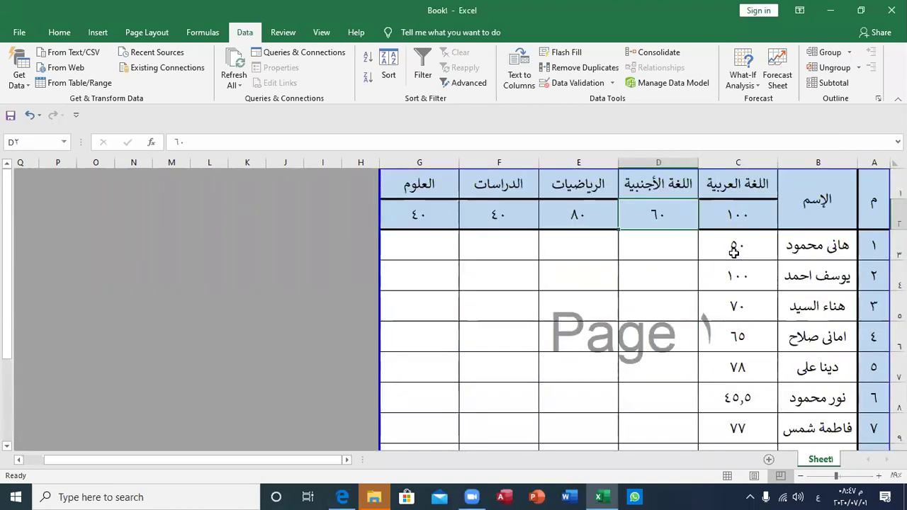
pyautogui.press('Down')
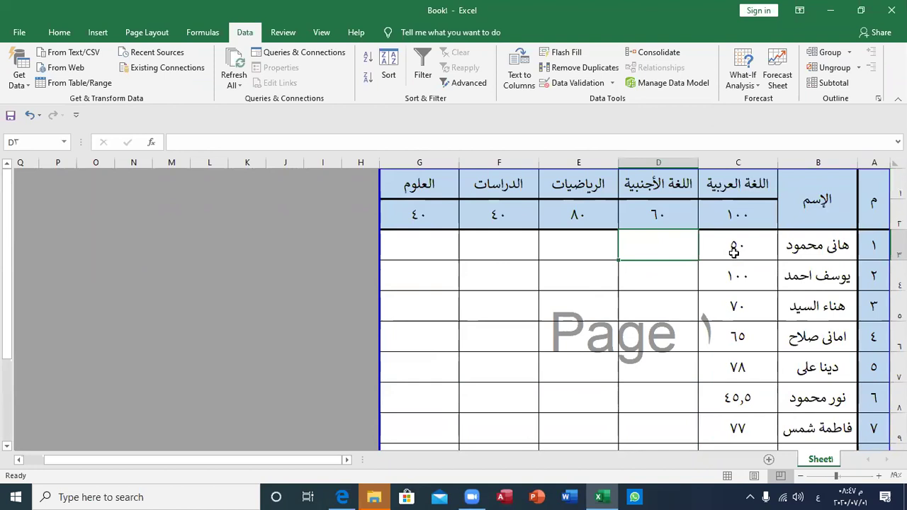
pyautogui.click(734, 251)
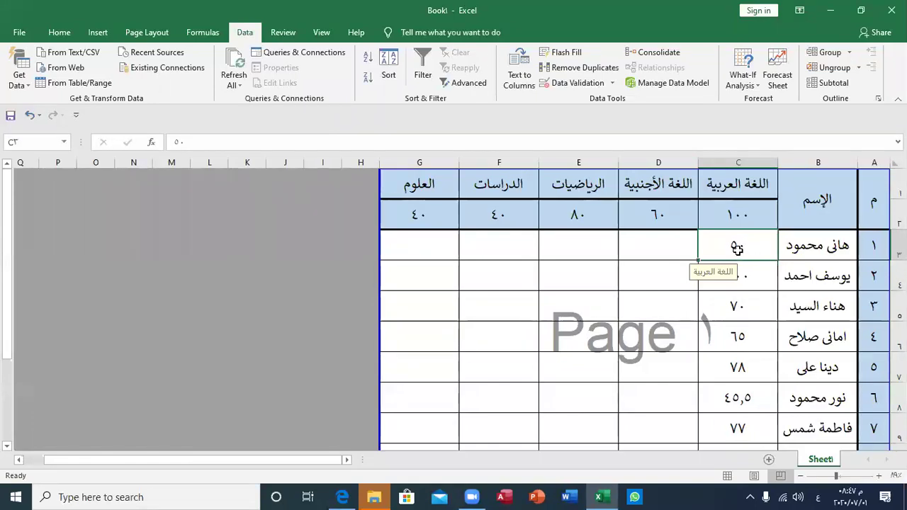
# Step: Freeze panes at C3 so the header rows and number and name columns stay fixed
pyautogui.click(323, 34)
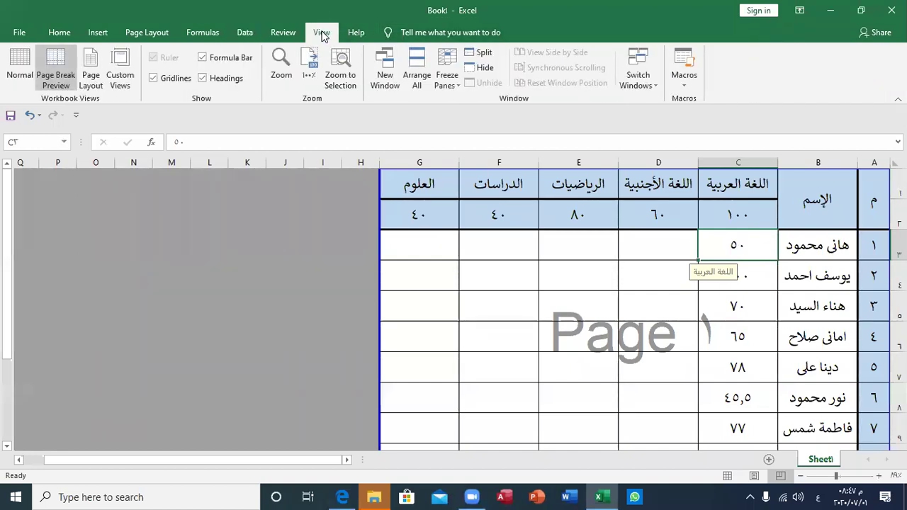
pyautogui.click(446, 81)
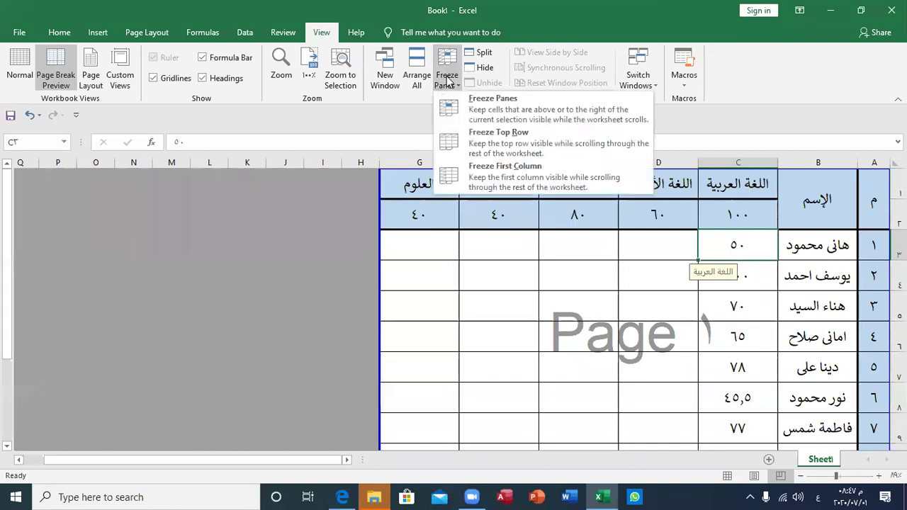
pyautogui.click(496, 104)
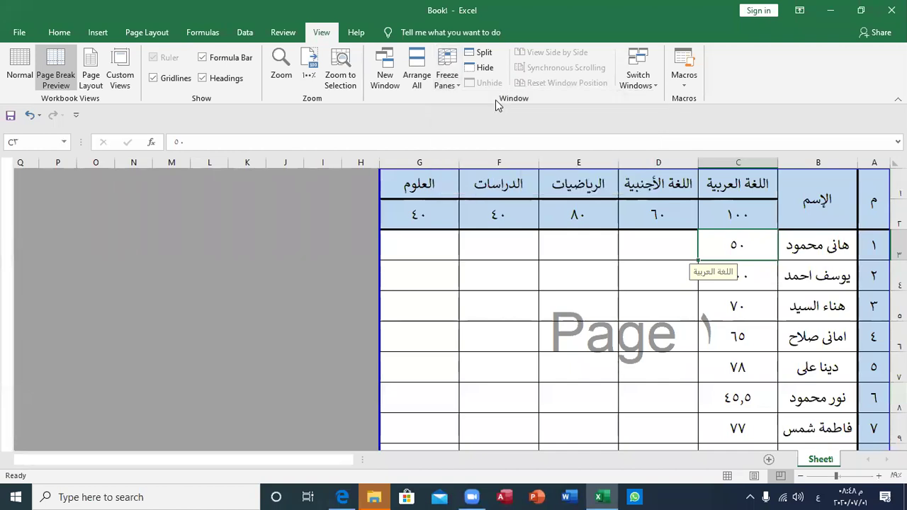
# Step: Move down and across the sheet to check the frozen panes, returning to C3
pyautogui.press('Down')
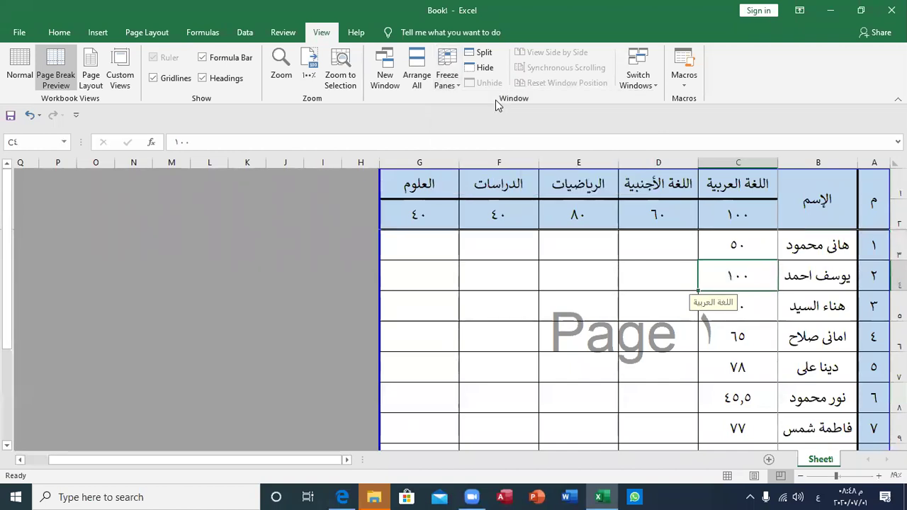
pyautogui.press('Down')
pyautogui.press('Down')
pyautogui.press('Down')
pyautogui.press('Down')
pyautogui.press('Down')
pyautogui.press('Down')
pyautogui.press('Down')
pyautogui.press('Down')
pyautogui.press('Down')
pyautogui.press('Down')
pyautogui.press('Down')
pyautogui.press('Down')
pyautogui.press('Down')
pyautogui.press('Down')
pyautogui.press('Down')
pyautogui.press('Down')
pyautogui.press('Down')
pyautogui.press('Down')
pyautogui.press('Down')
pyautogui.press('Down')
pyautogui.press('Down')
pyautogui.press('Up')
pyautogui.press('Up')
pyautogui.press('Up')
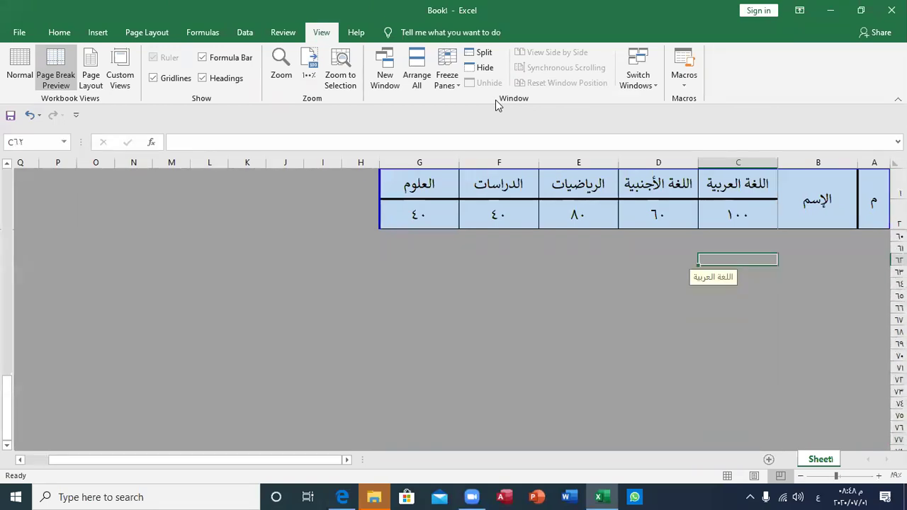
pyautogui.press('Up')
pyautogui.press('Up')
pyautogui.press('Up')
pyautogui.press('Up')
pyautogui.press('Up')
pyautogui.press('Up')
pyautogui.press('Up')
pyautogui.press('Up')
pyautogui.press('Up')
pyautogui.press('Up')
pyautogui.press('Up')
pyautogui.press('Up')
pyautogui.press('Up')
pyautogui.press('Up')
pyautogui.press('Down')
pyautogui.press('Down')
pyautogui.press('Down')
pyautogui.press('Down')
pyautogui.press('Down')
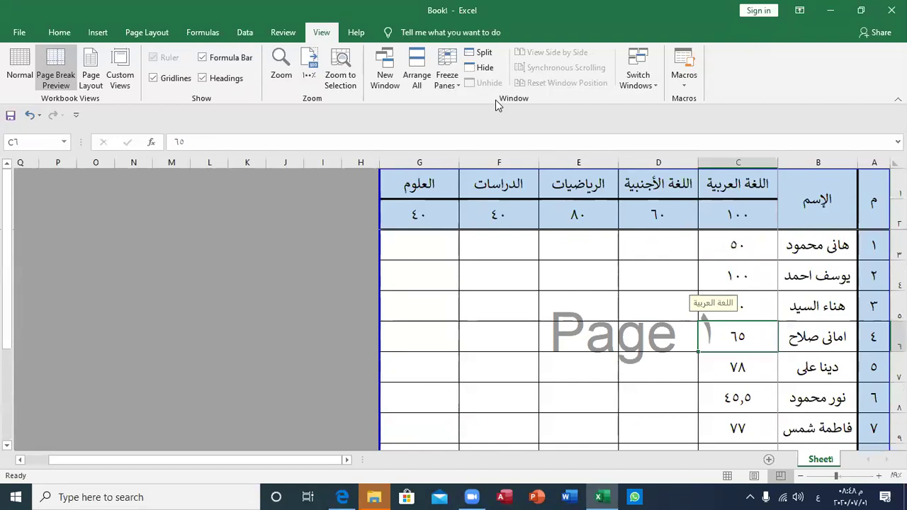
pyautogui.press('Up')
pyautogui.press('Up')
pyautogui.press('Up')
pyautogui.press('Up')
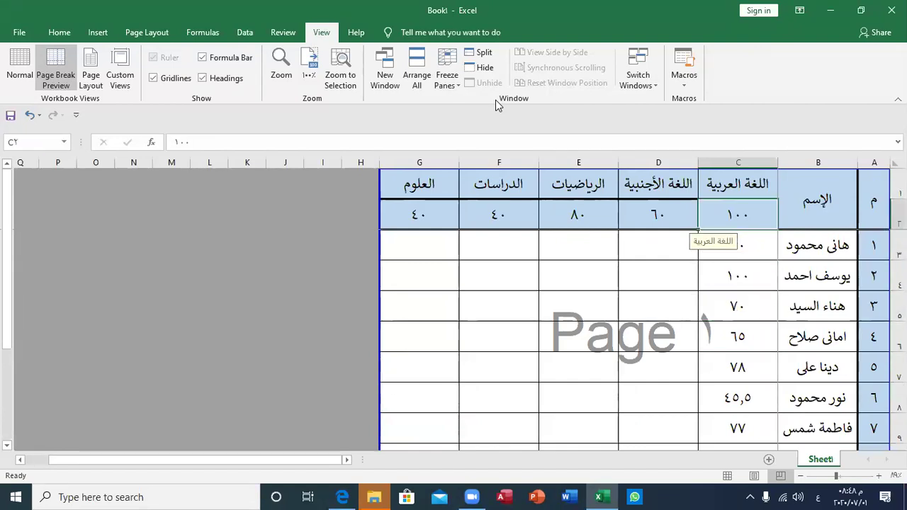
pyautogui.press('Down')
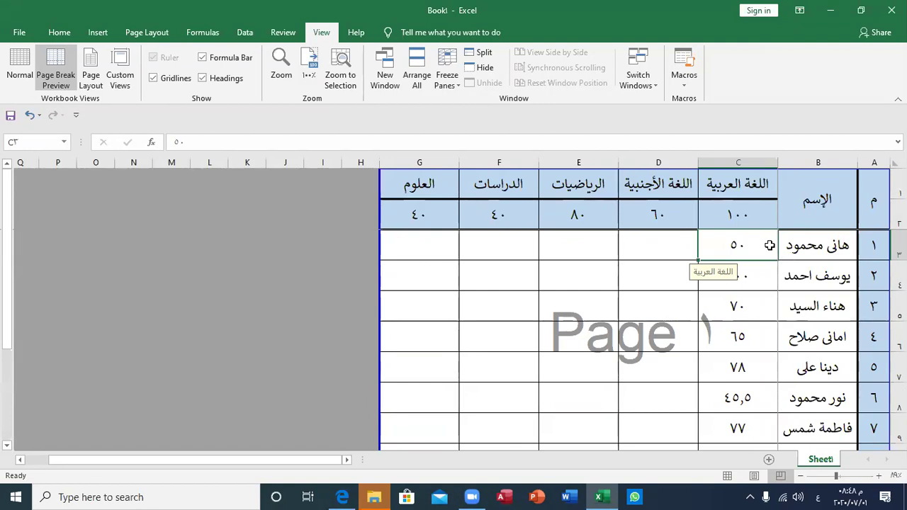
pyautogui.press('Left')
pyautogui.press('Left')
pyautogui.press('Left')
pyautogui.press('Left')
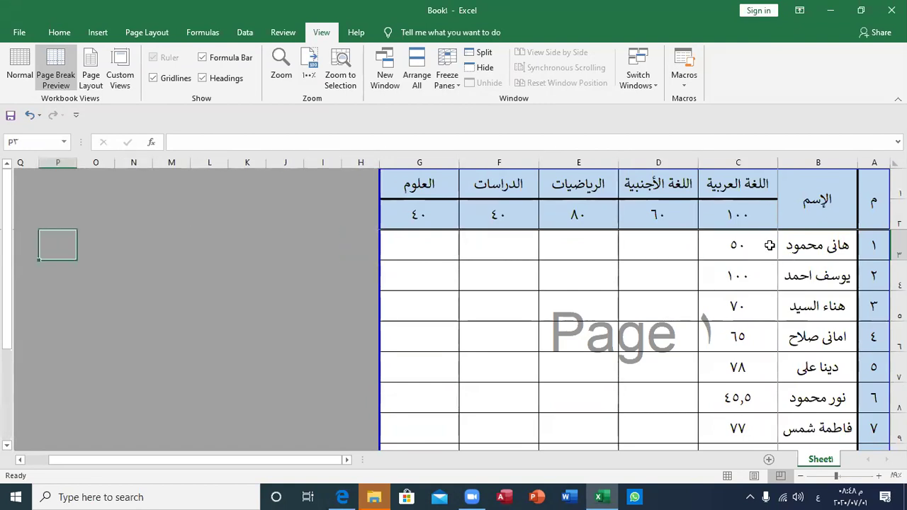
pyautogui.press('Left')
pyautogui.press('Left')
pyautogui.press('Left')
pyautogui.press('Left')
pyautogui.press('Left')
pyautogui.press('Left')
pyautogui.press('Left')
pyautogui.press('Left')
pyautogui.press('Left')
pyautogui.press('Left')
pyautogui.press('Left')
pyautogui.press('Left')
pyautogui.press('Right')
pyautogui.press('Right')
pyautogui.press('Right')
pyautogui.press('Right')
pyautogui.press('Right')
pyautogui.press('Right')
pyautogui.press('Right')
pyautogui.press('Right')
pyautogui.press('Right')
pyautogui.press('Right')
pyautogui.press('Right')
pyautogui.press('Right')
pyautogui.press('Right')
pyautogui.press('Right')
pyautogui.press('Right')
pyautogui.press('Right')
pyautogui.press('Right')
pyautogui.press('Right')
pyautogui.press('Right')
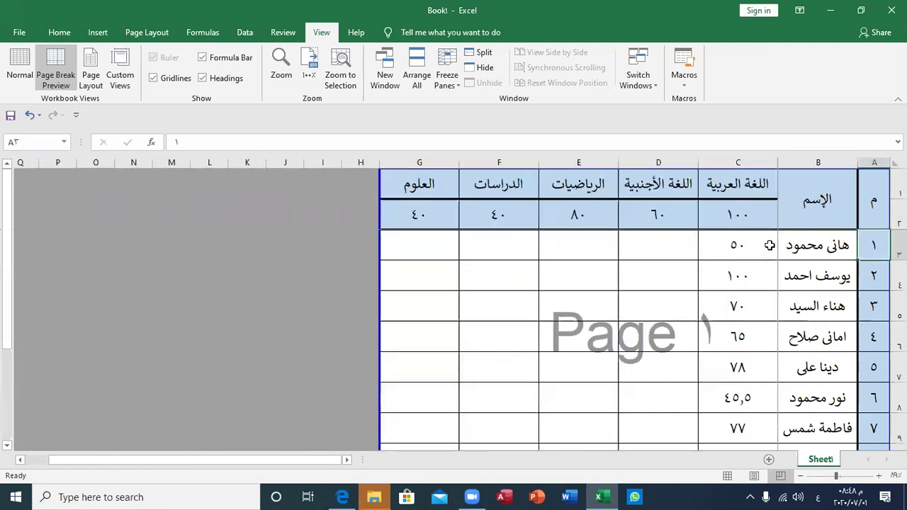
pyautogui.click(737, 245)
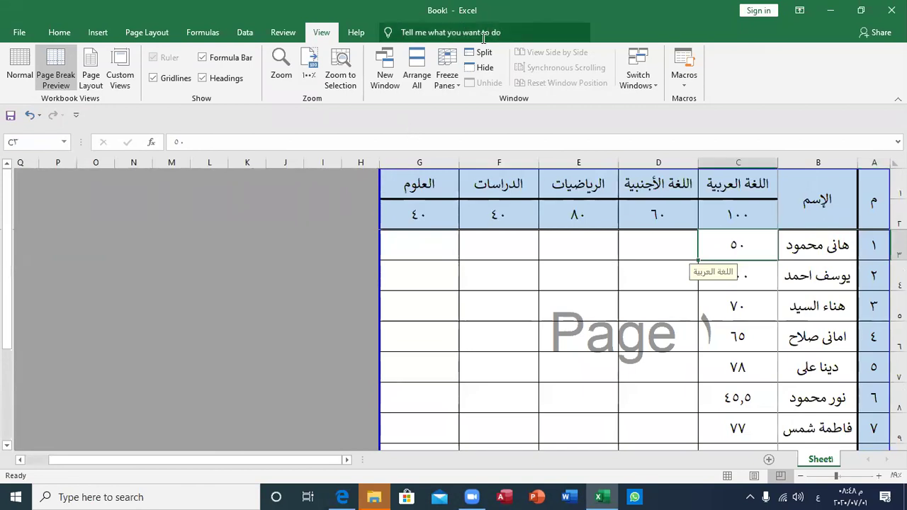
# Step: Unfreeze the panes and re-freeze them at B3
pyautogui.click(447, 78)
pyautogui.click(473, 111)
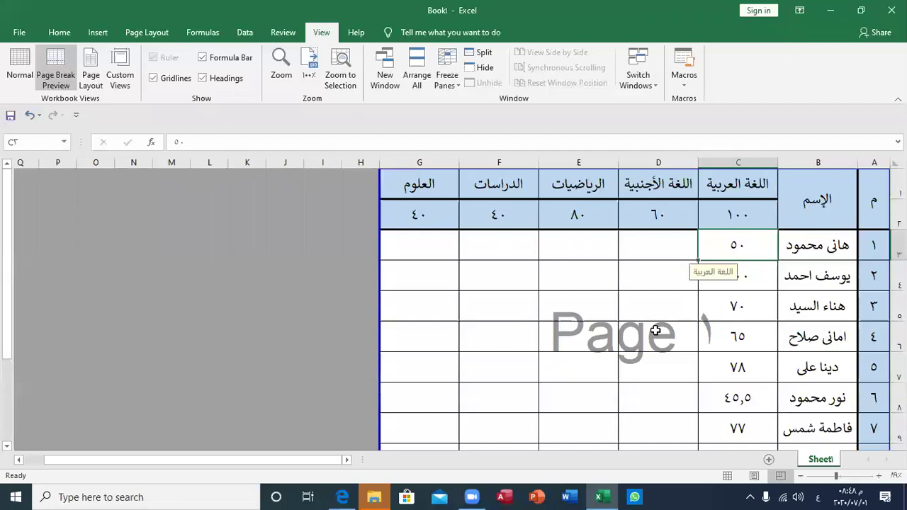
pyautogui.click(845, 246)
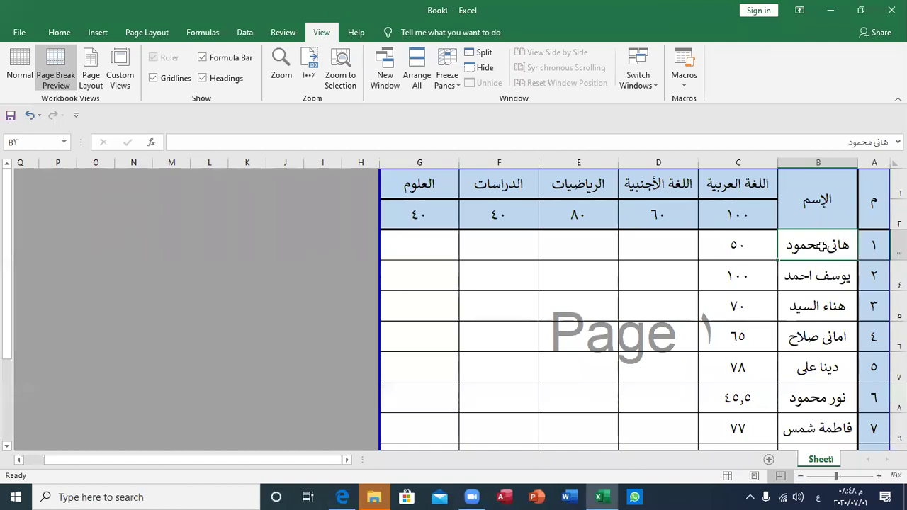
pyautogui.click(454, 85)
pyautogui.click(482, 96)
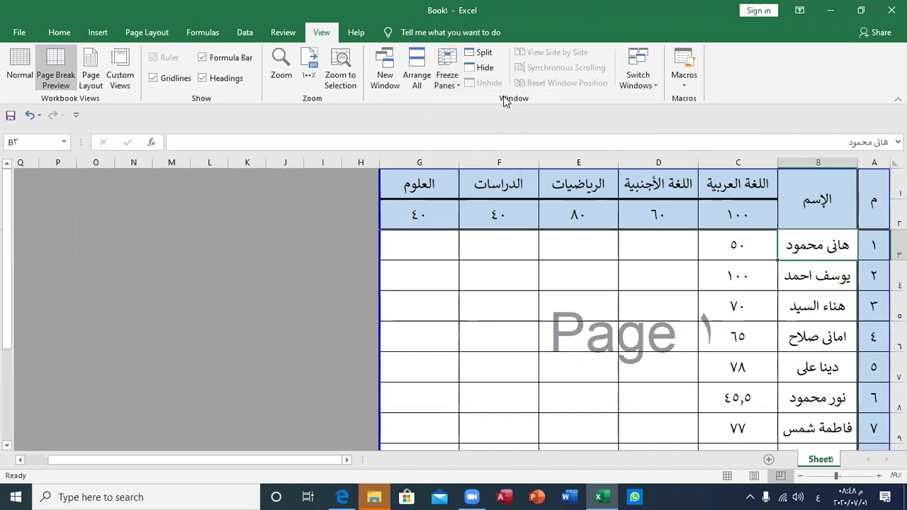
# Step: Move across the sheet to confirm the numbering column stays fixed, ending on D3
pyautogui.press('Left')
pyautogui.press('Left')
pyautogui.press('Left')
pyautogui.press('Left')
pyautogui.press('Left')
pyautogui.press('Left')
pyautogui.press('Left')
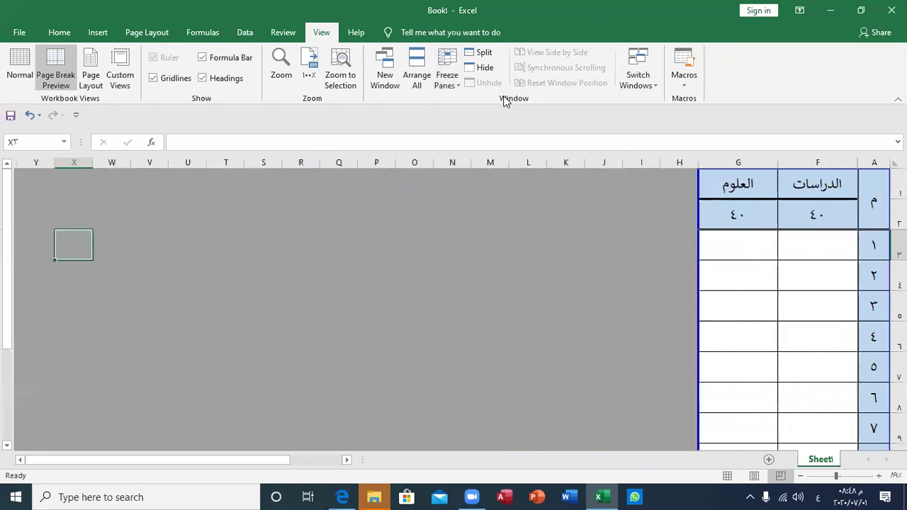
pyautogui.press('Left')
pyautogui.press('Left')
pyautogui.press('Left')
pyautogui.press('Left')
pyautogui.press('Left')
pyautogui.press('Left')
pyautogui.press('Left')
pyautogui.press('Left')
pyautogui.press('Left')
pyautogui.press('Left')
pyautogui.press('Left')
pyautogui.press('Left')
pyautogui.press('Left')
pyautogui.press('Left')
pyautogui.press('Left')
pyautogui.press('Right')
pyautogui.press('Right')
pyautogui.press('Right')
pyautogui.press('Right')
pyautogui.press('Right')
pyautogui.press('Right')
pyautogui.press('Right')
pyautogui.press('Right')
pyautogui.press('Right')
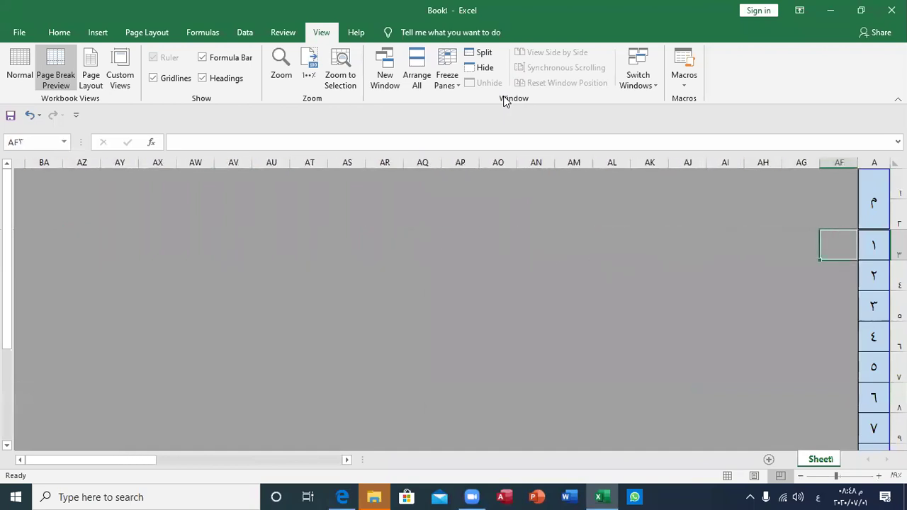
pyautogui.press('Right')
pyautogui.press('Right')
pyautogui.press('Right')
pyautogui.press('Right')
pyautogui.press('Right')
pyautogui.press('Right')
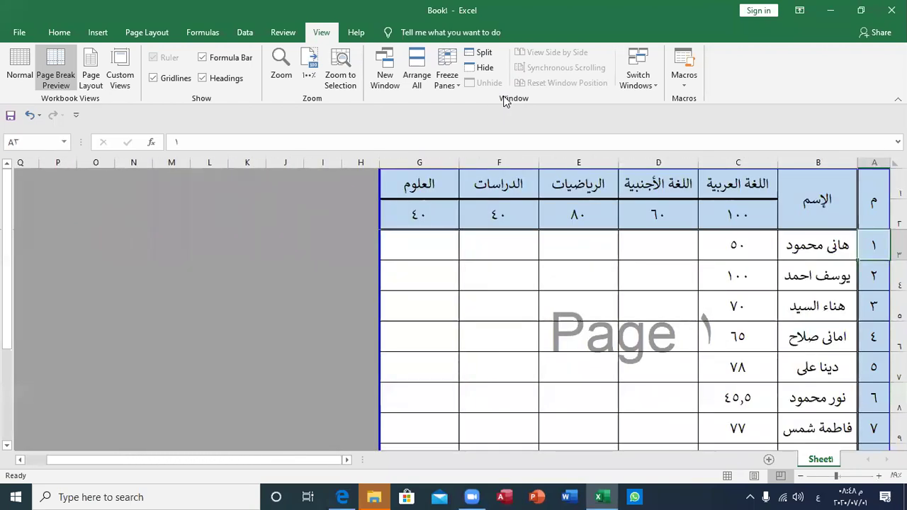
pyautogui.press('Left')
pyautogui.press('Left')
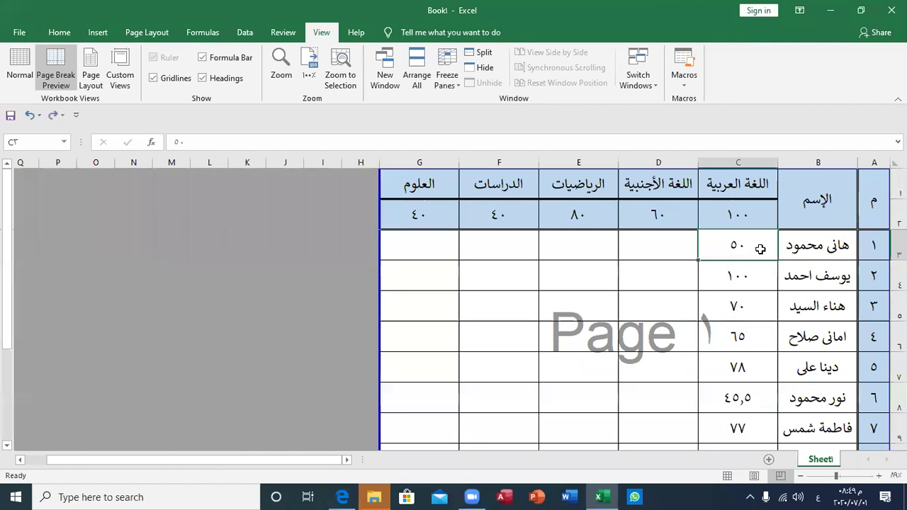
pyautogui.click(659, 247)
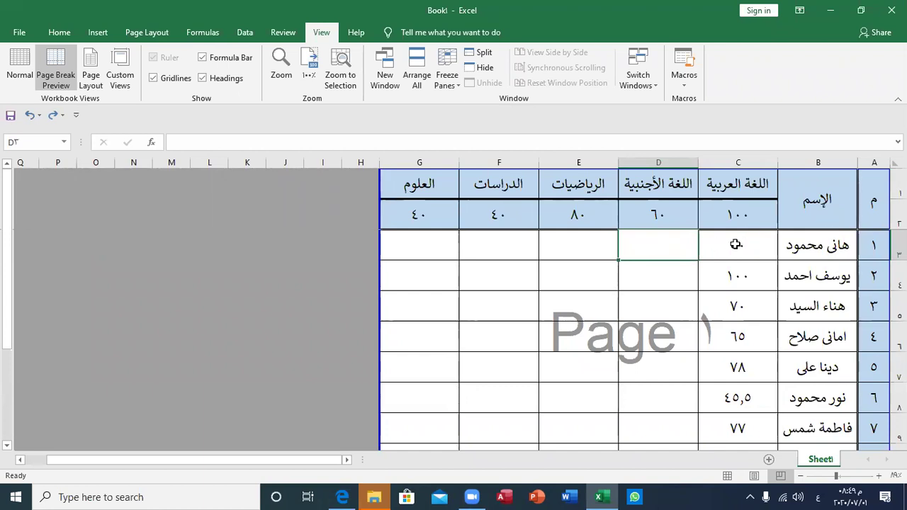
pyautogui.click(448, 79)
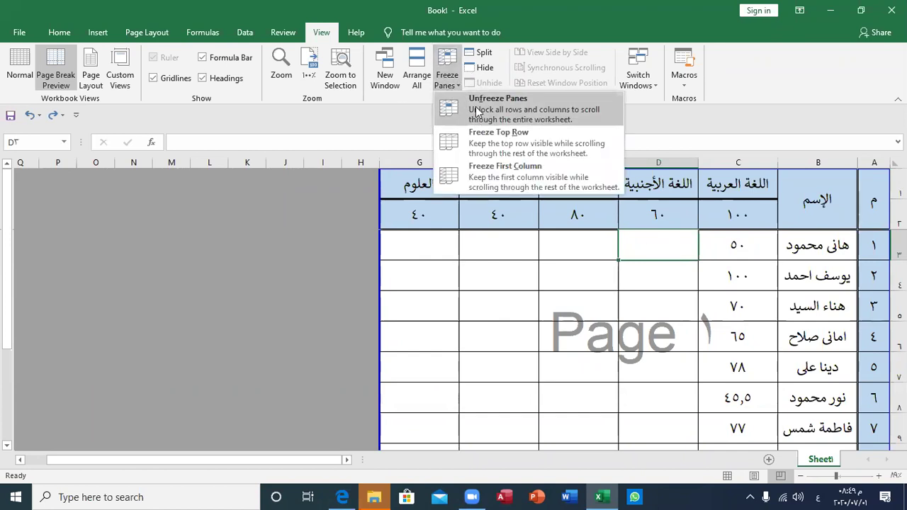
pyautogui.click(476, 111)
pyautogui.press('Left')
pyautogui.press('Left')
pyautogui.press('Left')
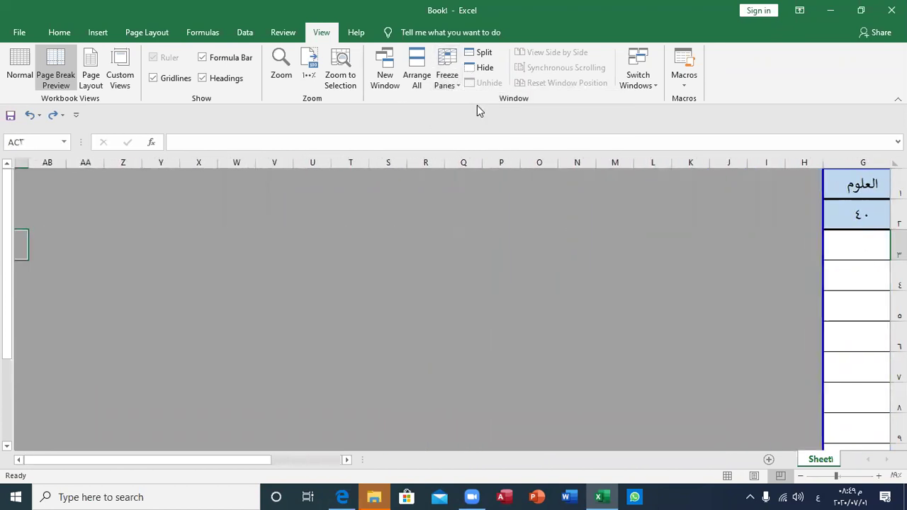
pyautogui.press('Right')
pyautogui.press('Right')
pyautogui.press('Right')
pyautogui.press('Right')
pyautogui.press('Right')
pyautogui.press('Right')
pyautogui.press('Right')
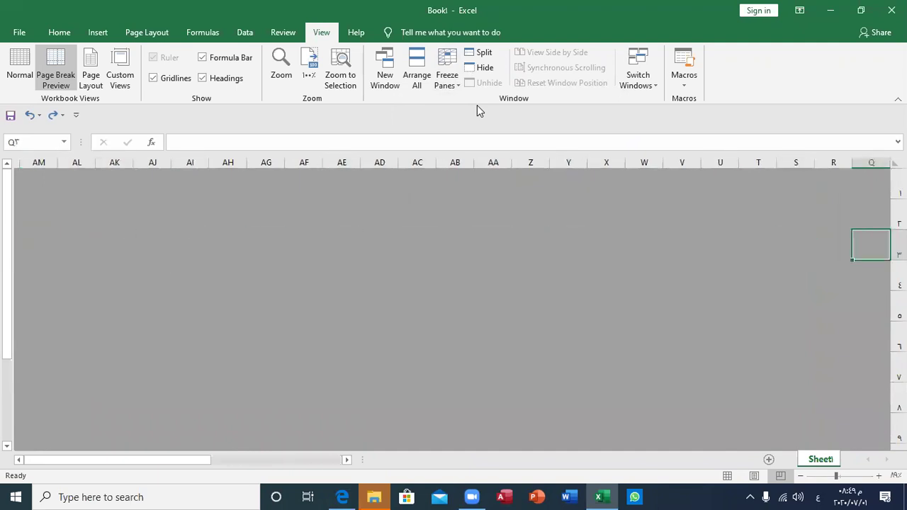
pyautogui.press('Right')
pyautogui.press('Right')
pyautogui.press('Right')
pyautogui.press('Right')
pyautogui.press('Right')
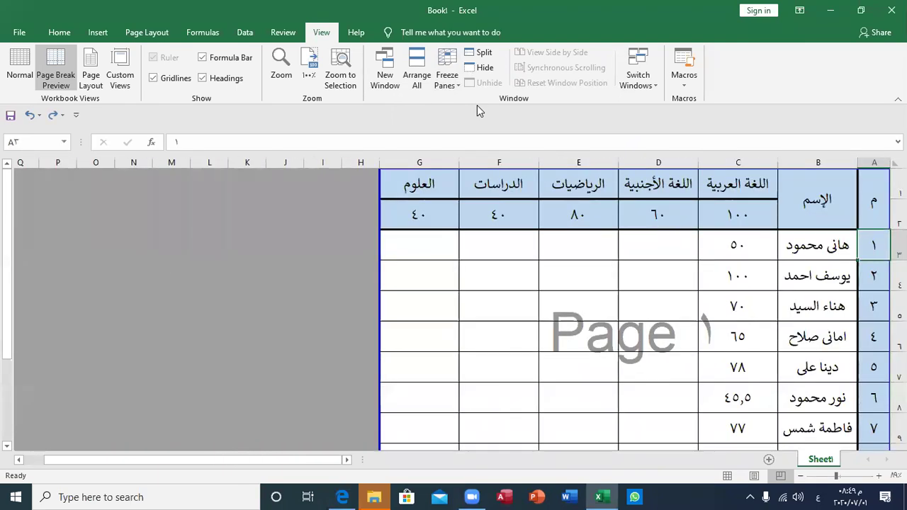
pyautogui.click(675, 244)
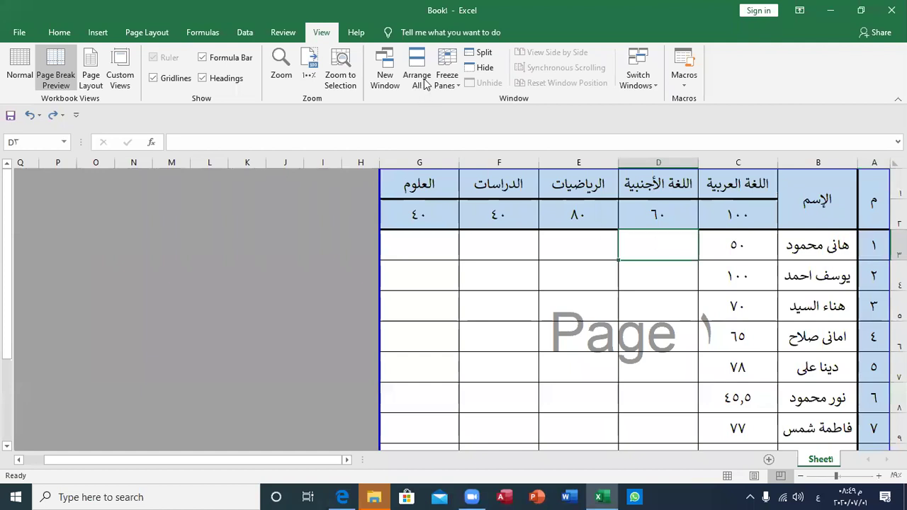
pyautogui.click(447, 80)
pyautogui.click(487, 112)
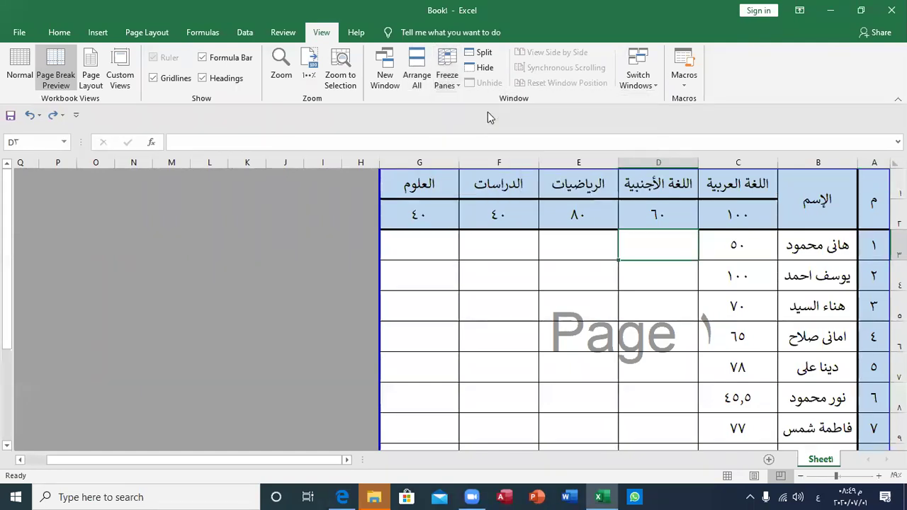
pyautogui.press('Left')
pyautogui.press('Left')
pyautogui.press('Left')
pyautogui.press('Left')
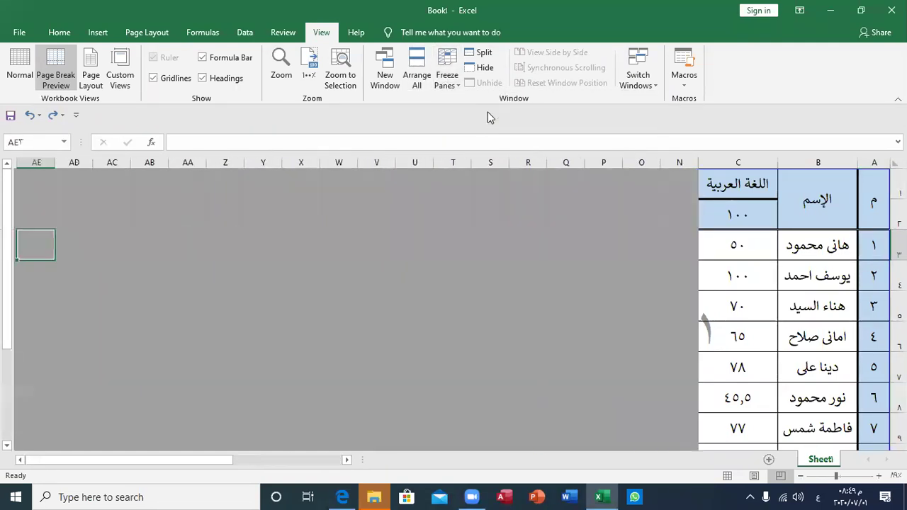
pyautogui.press('Left')
pyautogui.press('Left')
pyautogui.press('Left')
pyautogui.press('Left')
pyautogui.press('Left')
pyautogui.press('Left')
pyautogui.press('Left')
pyautogui.press('Left')
pyautogui.press('Left')
pyautogui.press('Left')
pyautogui.press('Left')
pyautogui.press('Left')
pyautogui.press('Right')
pyautogui.press('Right')
pyautogui.press('Right')
pyautogui.press('Right')
pyautogui.press('Right')
pyautogui.press('Right')
pyautogui.press('Right')
pyautogui.press('Right')
pyautogui.press('Right')
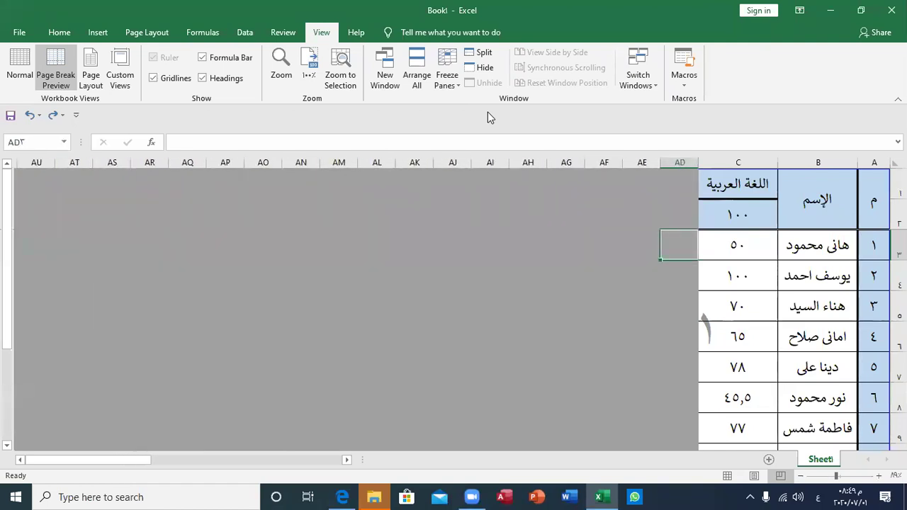
pyautogui.hotkey('ctrl', 'Right')
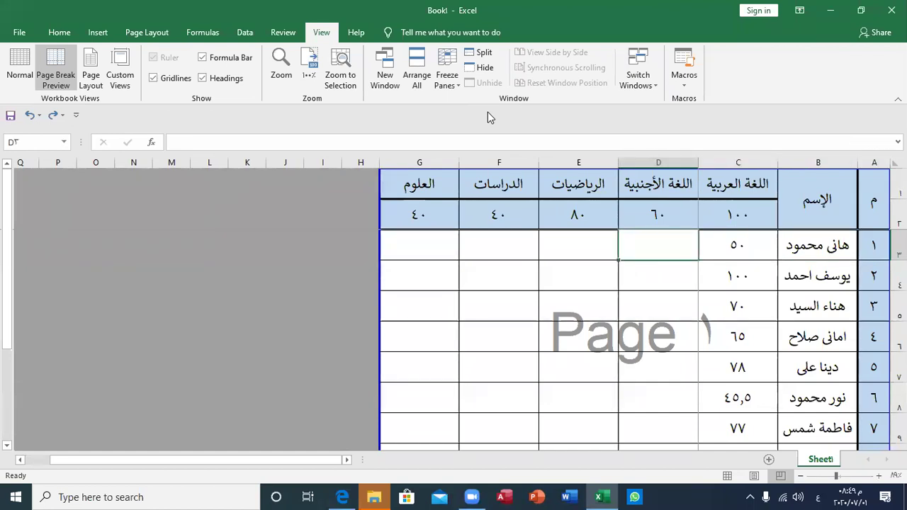
pyautogui.click(749, 244)
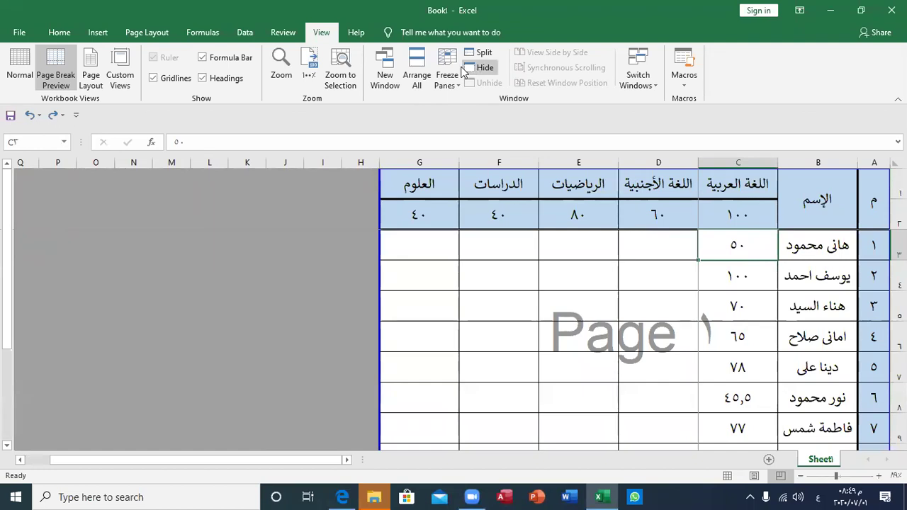
pyautogui.click(645, 246)
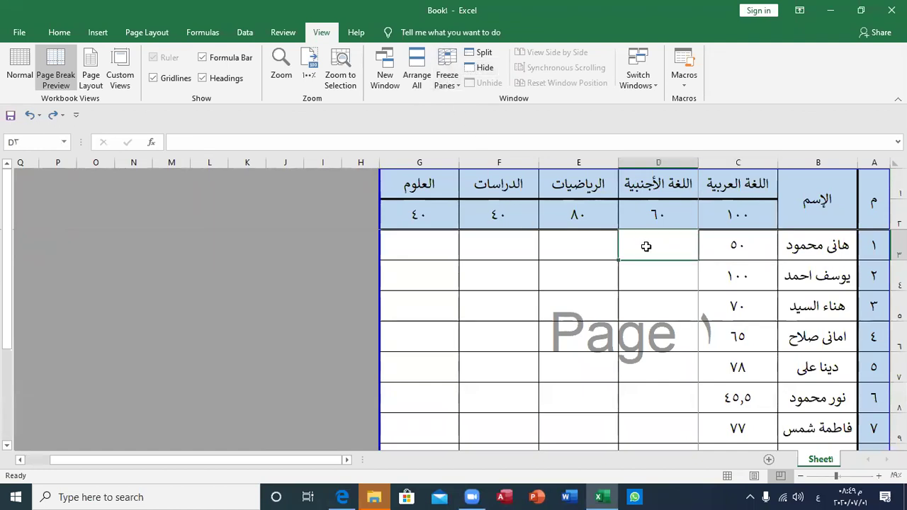
pyautogui.click(449, 81)
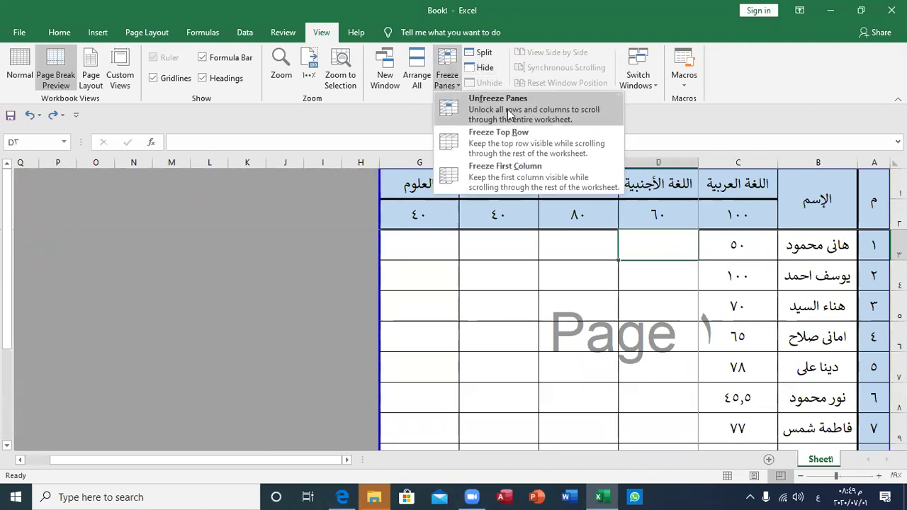
pyautogui.click(508, 114)
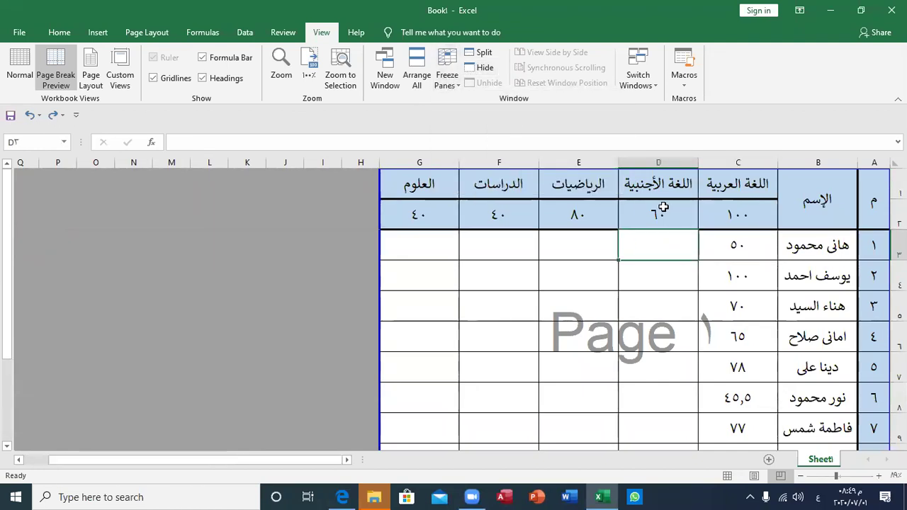
pyautogui.click(666, 154)
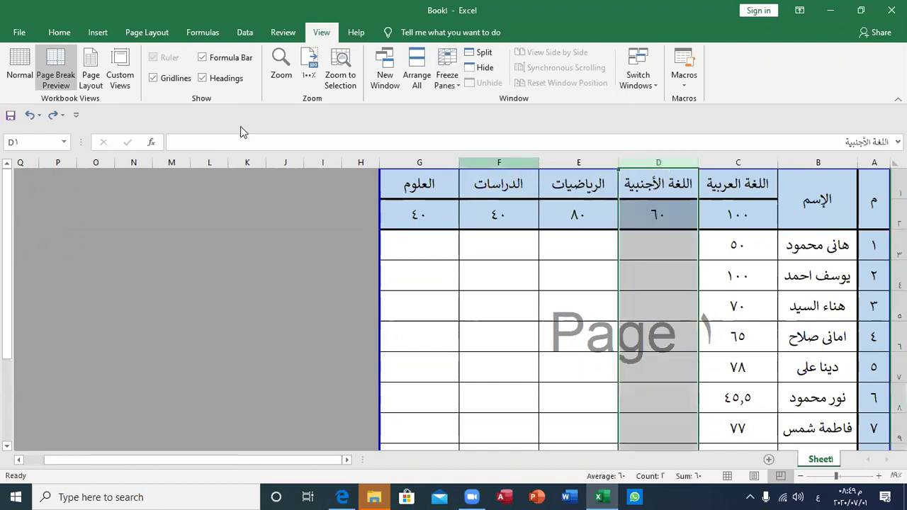
# Step: Add the input message اللغة الأجنبية to column D's data validation
pyautogui.click(245, 35)
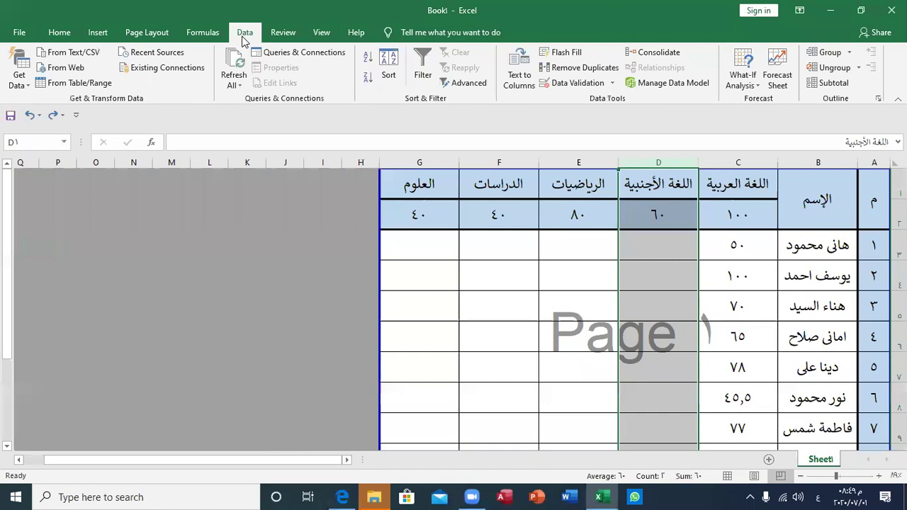
pyautogui.click(564, 84)
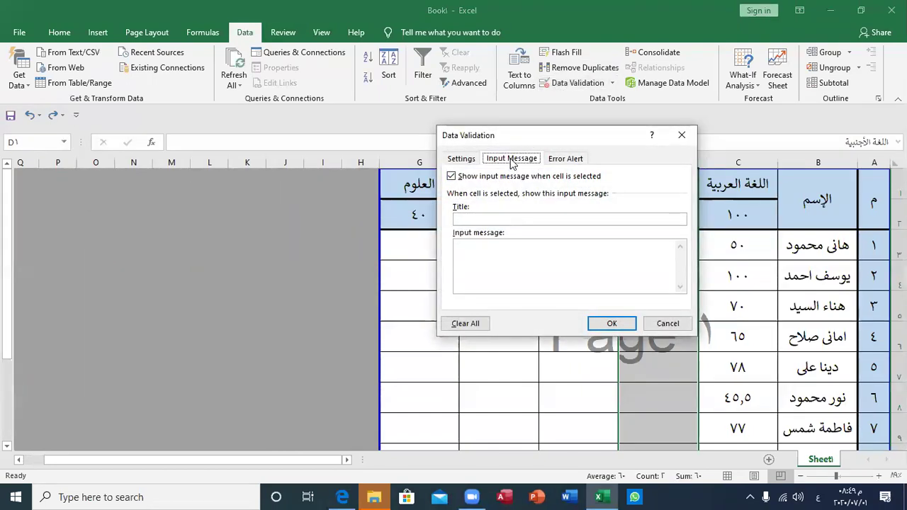
pyautogui.click(644, 249)
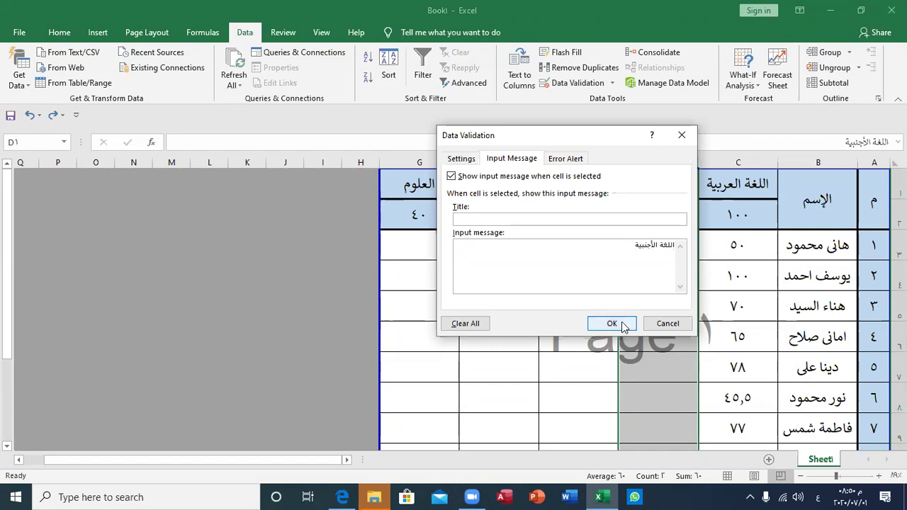
pyautogui.click(611, 323)
pyautogui.click(644, 257)
# Step: Move through columns D and C to check the prompt appears, ending on C3
pyautogui.press('Down')
pyautogui.press('Down')
pyautogui.press('Down')
pyautogui.press('Up')
pyautogui.press('Up')
pyautogui.press('Up')
pyautogui.press('Up')
pyautogui.press('Up')
pyautogui.press('Up')
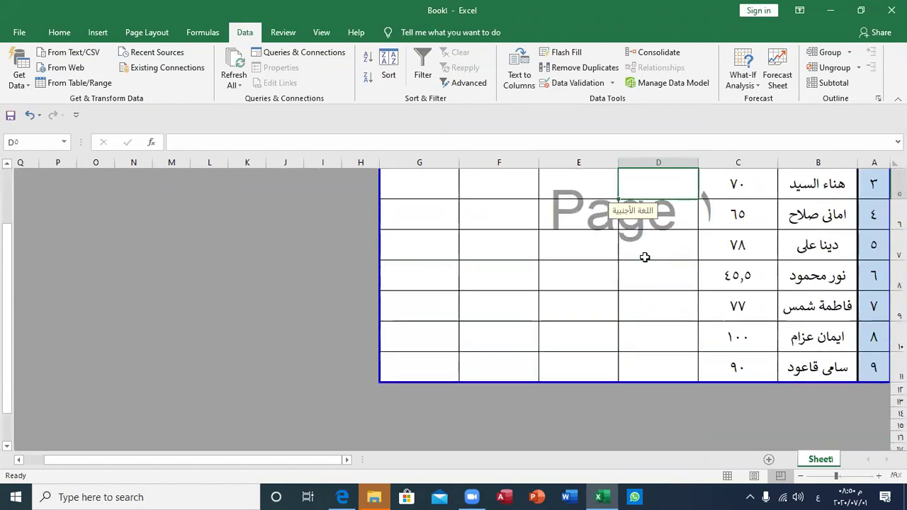
pyautogui.press('Right')
pyautogui.press('Up')
pyautogui.press('Up')
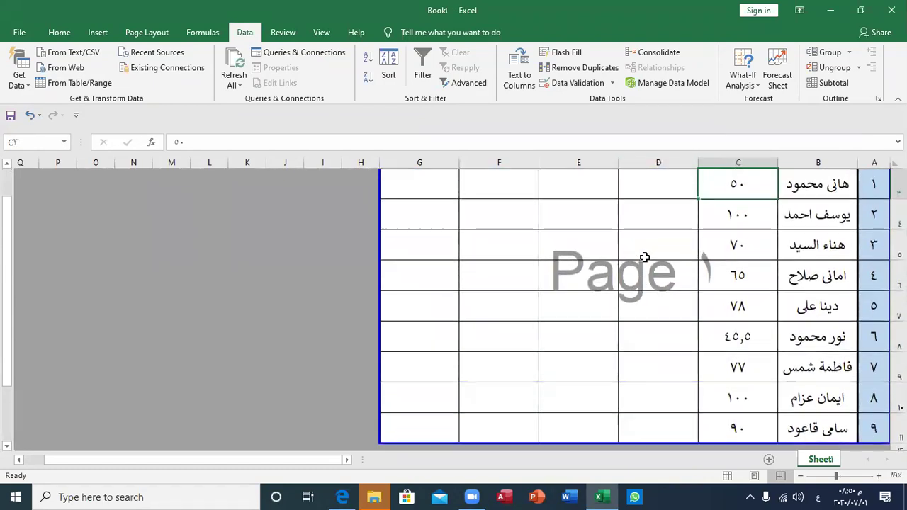
pyautogui.press('Up')
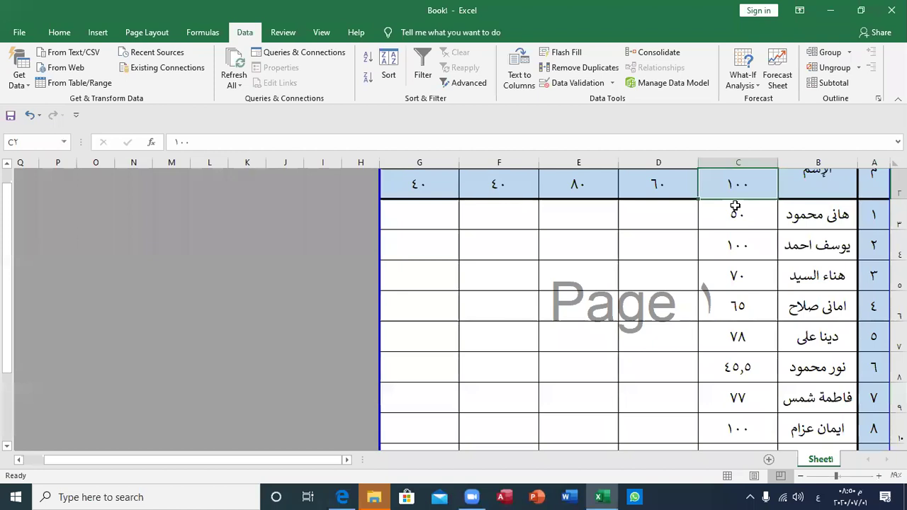
pyautogui.press('Up')
pyautogui.click(745, 240)
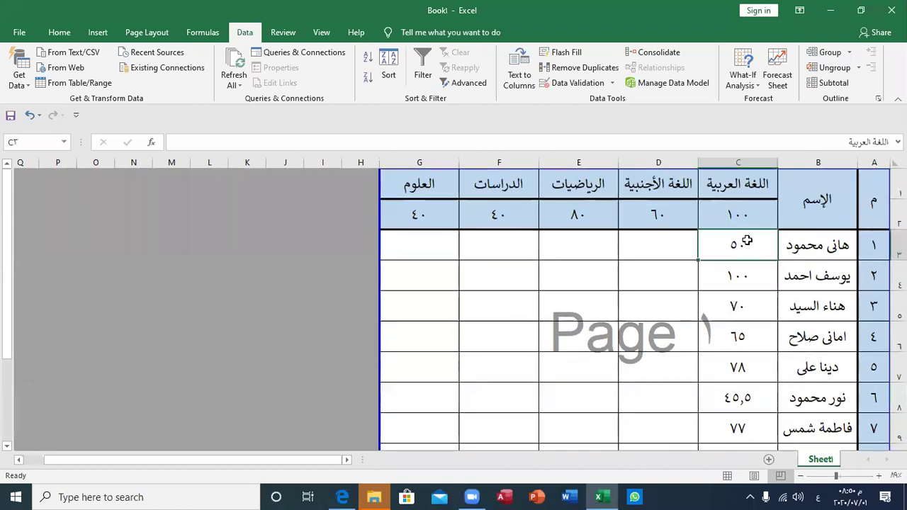
# Step: Set column C's input message to اللغة العربية
pyautogui.click(746, 156)
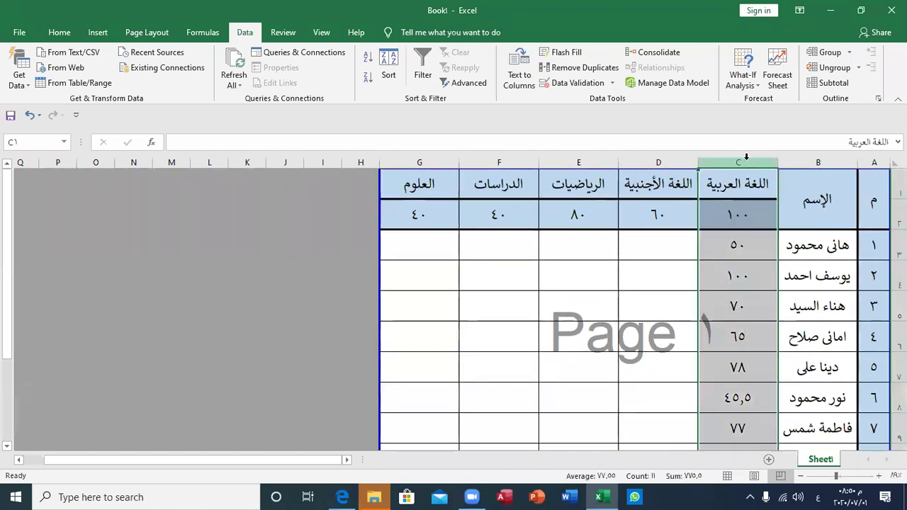
pyautogui.click(573, 83)
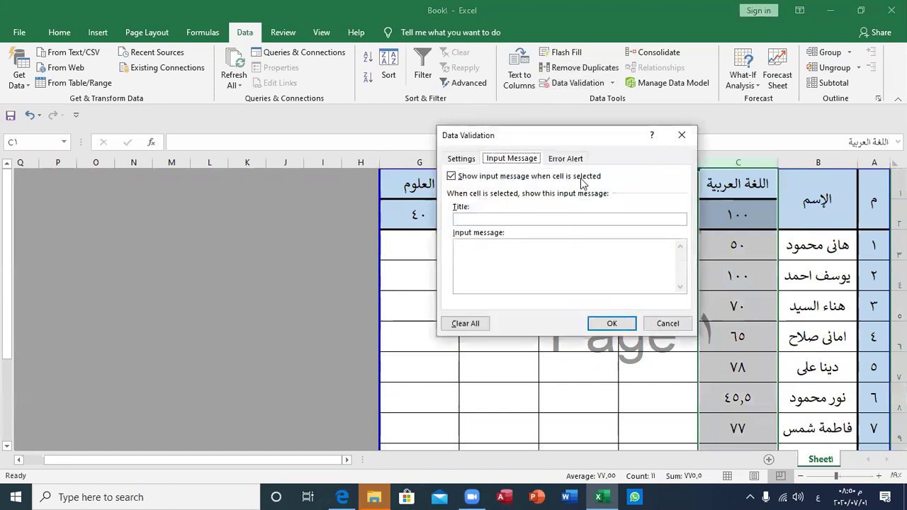
pyautogui.click(480, 253)
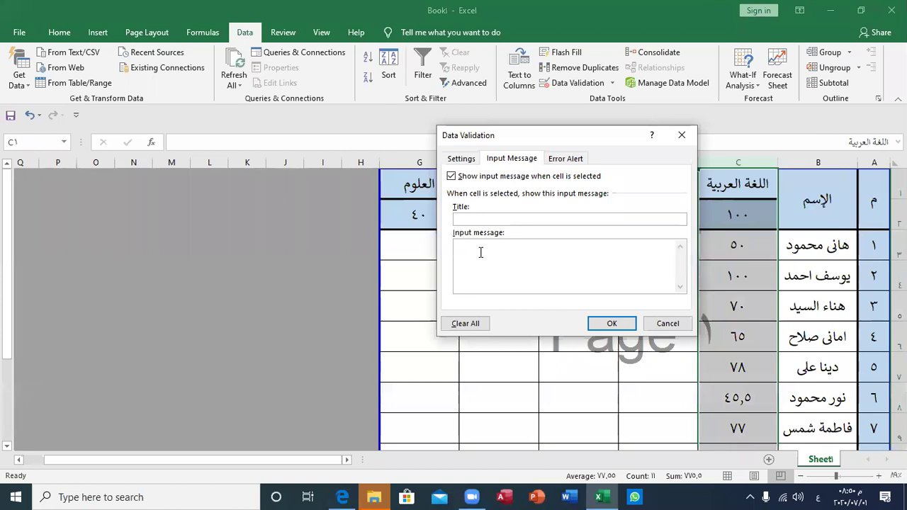
pyautogui.write('اللغ')
pyautogui.write('ة العربية')
pyautogui.click(609, 323)
pyautogui.click(738, 242)
# Step: Step between cells in columns C and D to compare their subject prompts
pyautogui.press('Down')
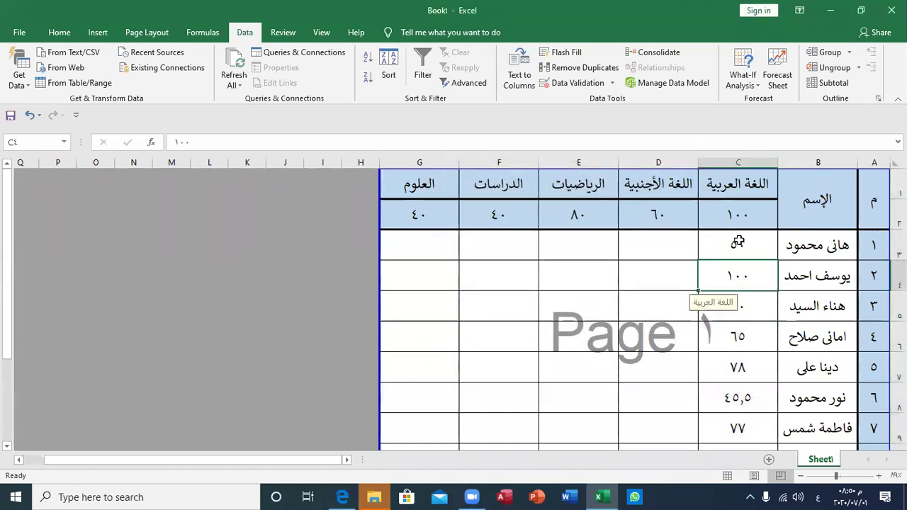
pyautogui.press('Down')
pyautogui.press('Down')
pyautogui.press('Down')
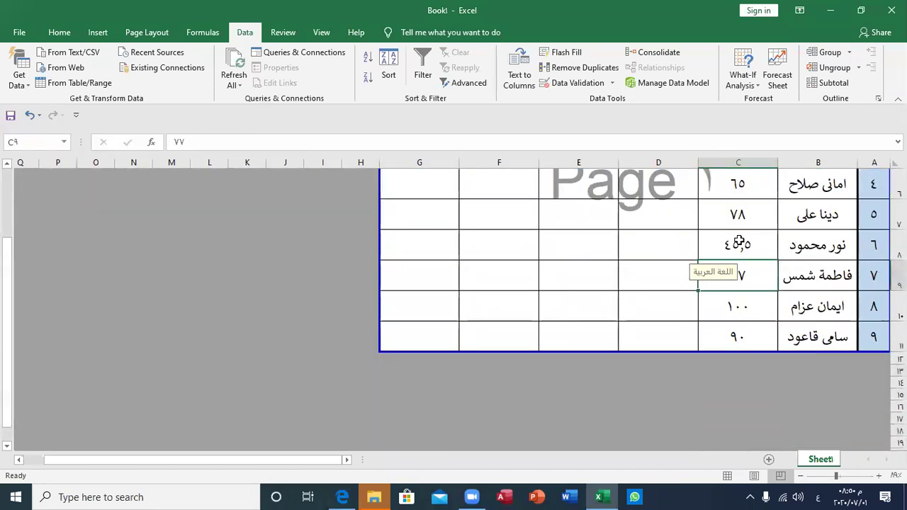
pyautogui.press('Up')
pyautogui.press('Up')
pyautogui.press('Up')
pyautogui.click(667, 214)
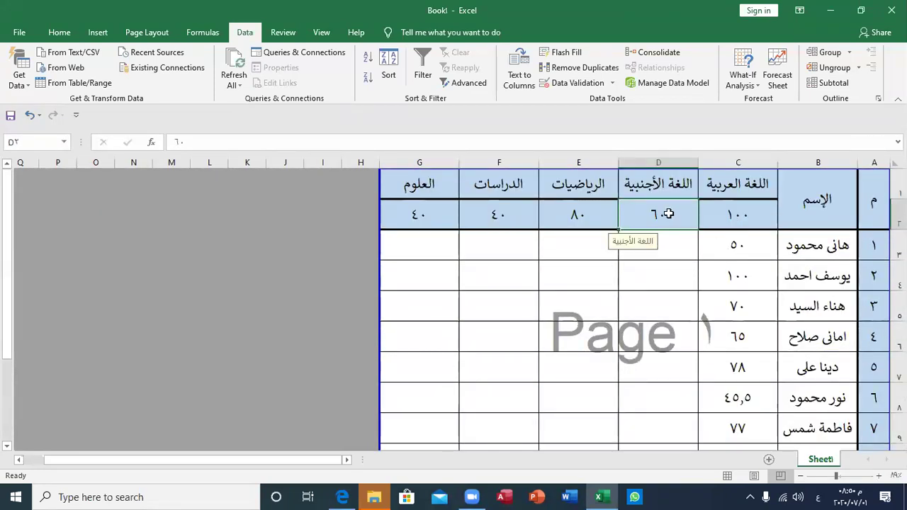
pyautogui.press('Down')
pyautogui.press('Down')
pyautogui.press('Down')
pyautogui.press('Down')
pyautogui.press('Down')
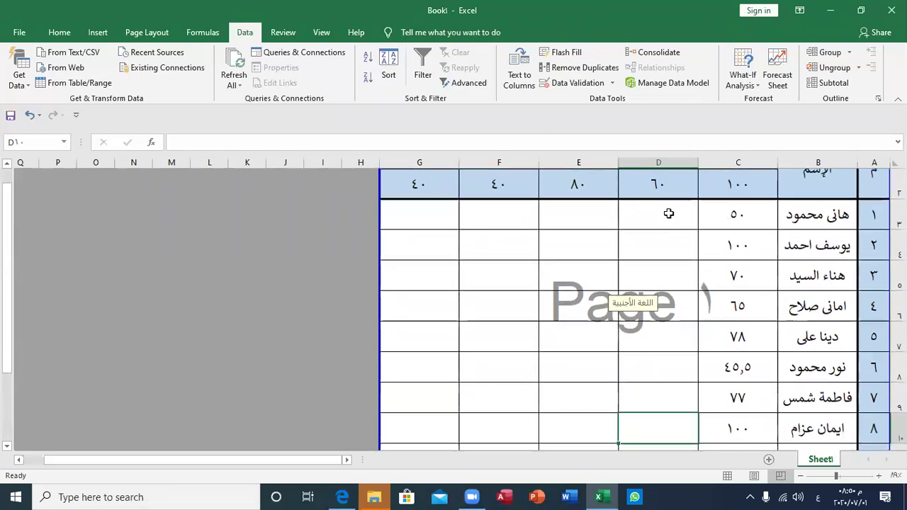
pyautogui.press('Right')
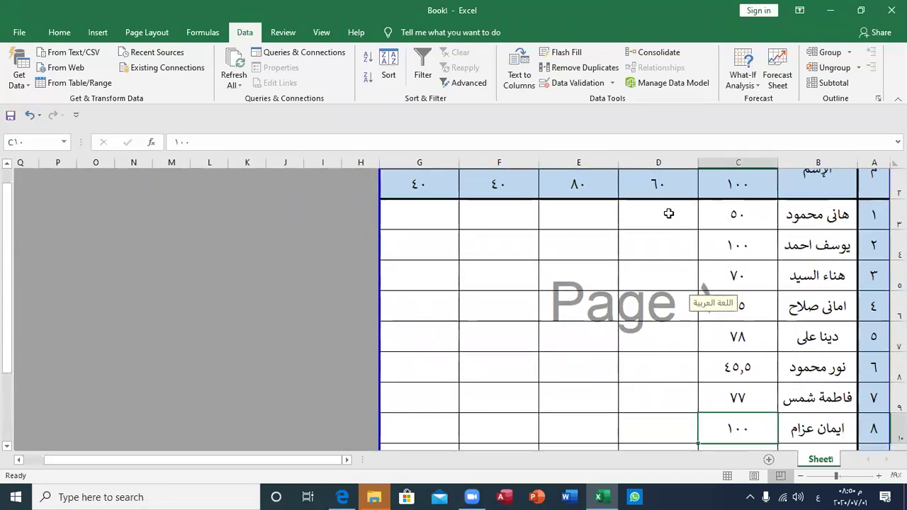
pyautogui.press('Left')
pyautogui.press('Left')
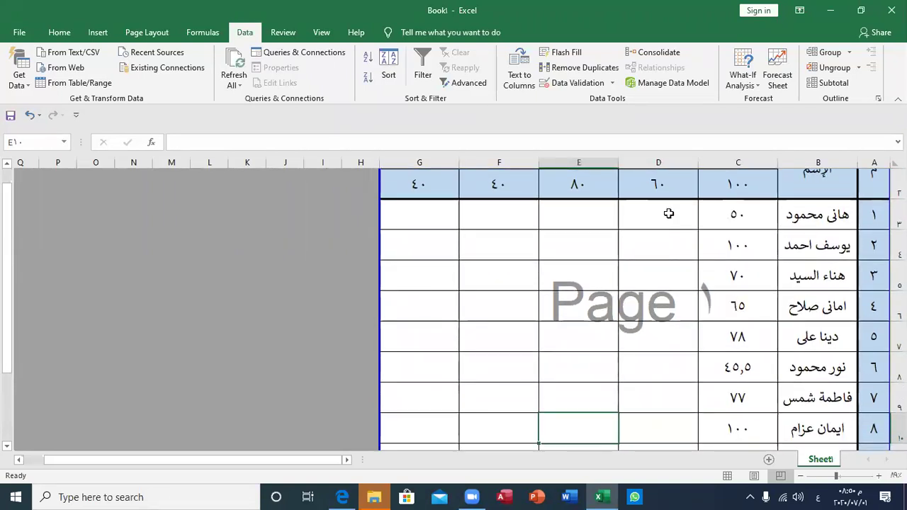
pyautogui.press('Right')
pyautogui.hotkey('ctrl', 'Up')
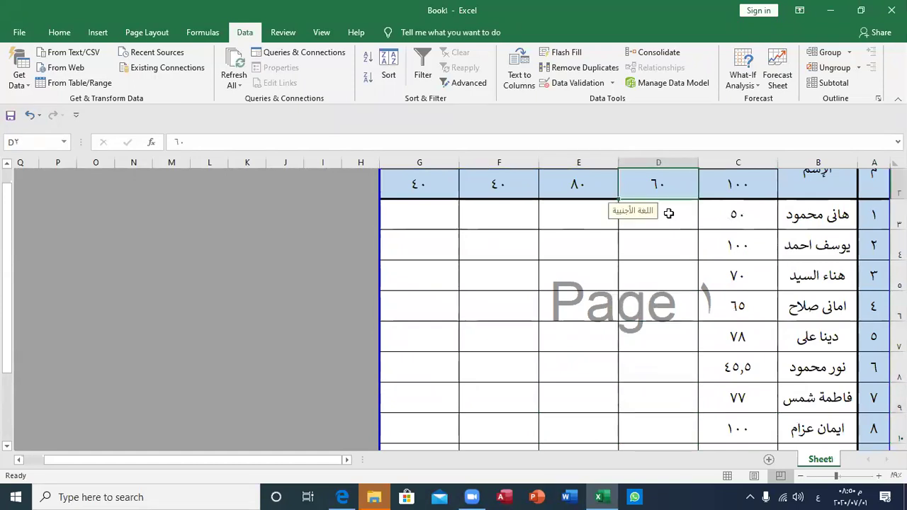
pyautogui.press('Up')
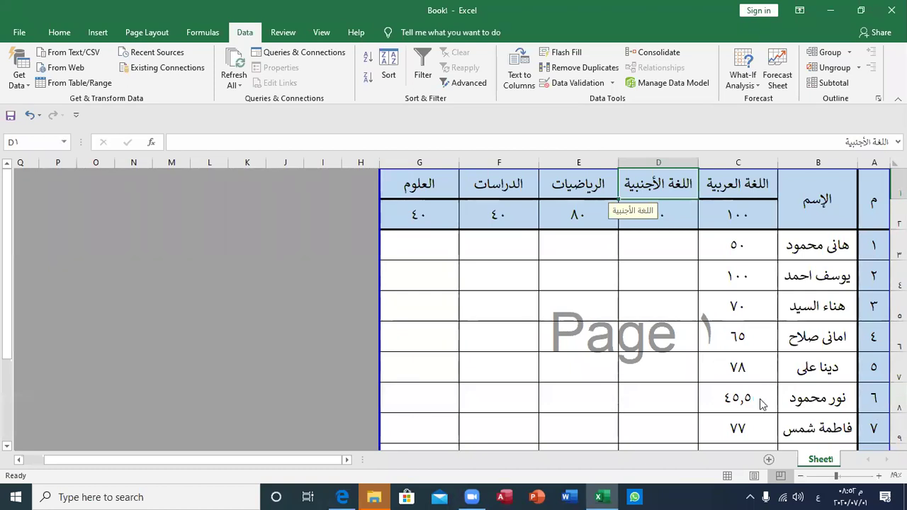
pyautogui.hotkey('ctrl', 'p')
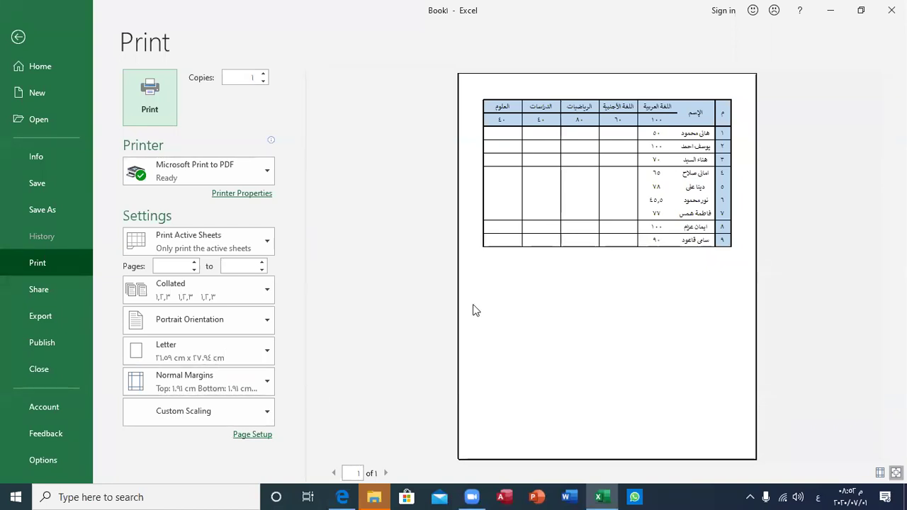
# Step: Leave the print preview and return to the student grades worksheet
pyautogui.click(19, 39)
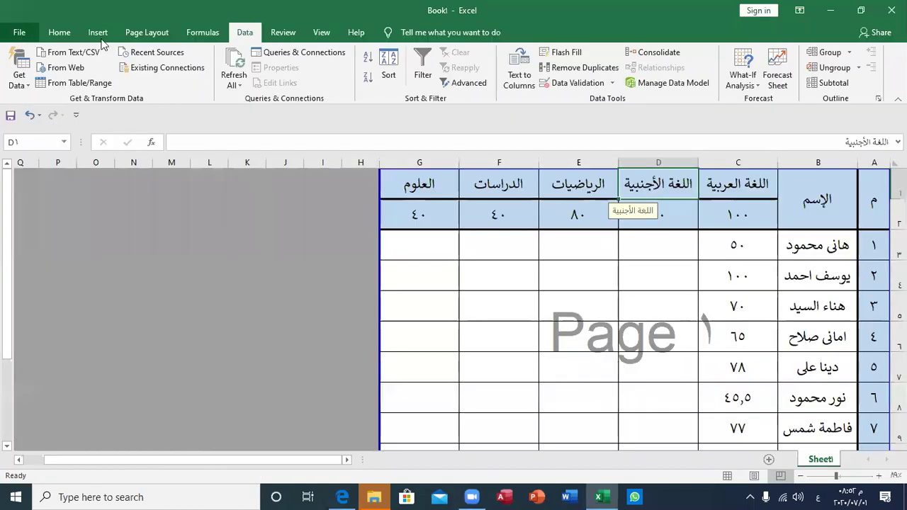
# Step: Enter foreign-language grades 64, 60, 30 for the first three students, correcting the fourth to 50
pyautogui.click(656, 237)
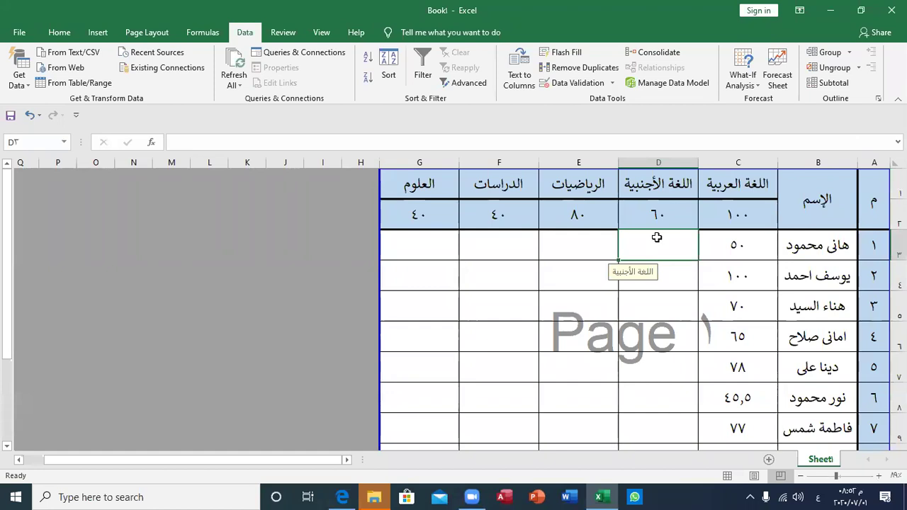
pyautogui.write('64')
pyautogui.press('Return')
pyautogui.write('60')
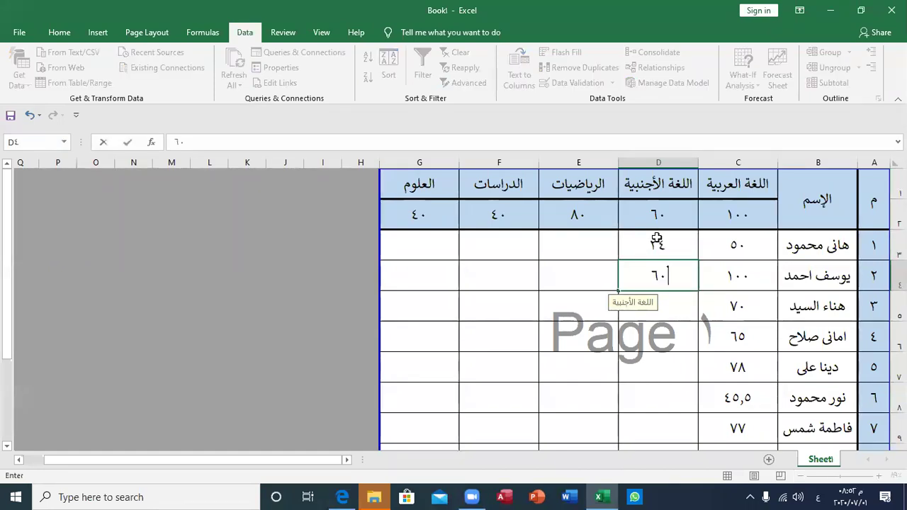
pyautogui.press('Return')
pyautogui.write('3')
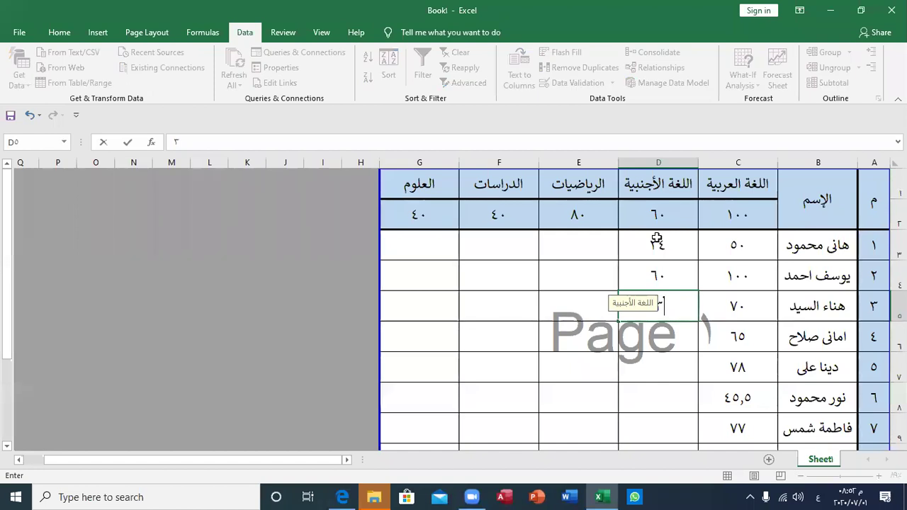
pyautogui.write('0')
pyautogui.press('Return')
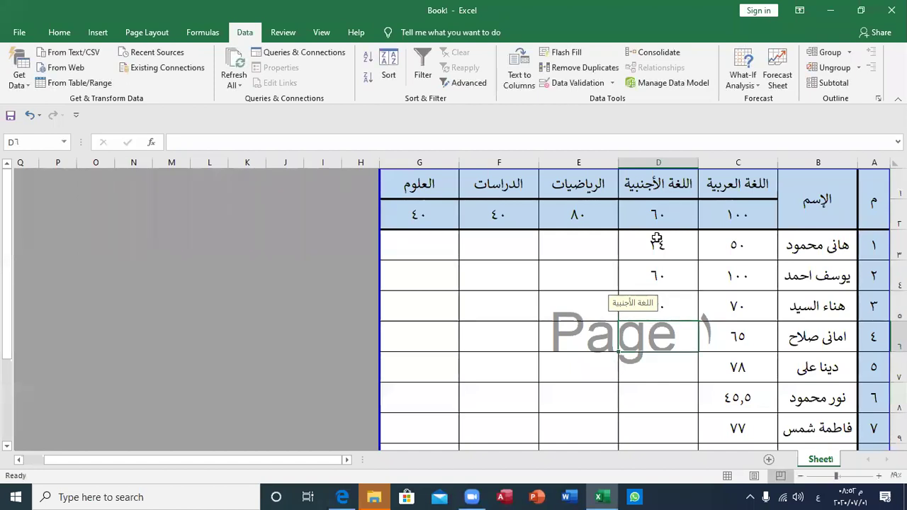
pyautogui.write('66')
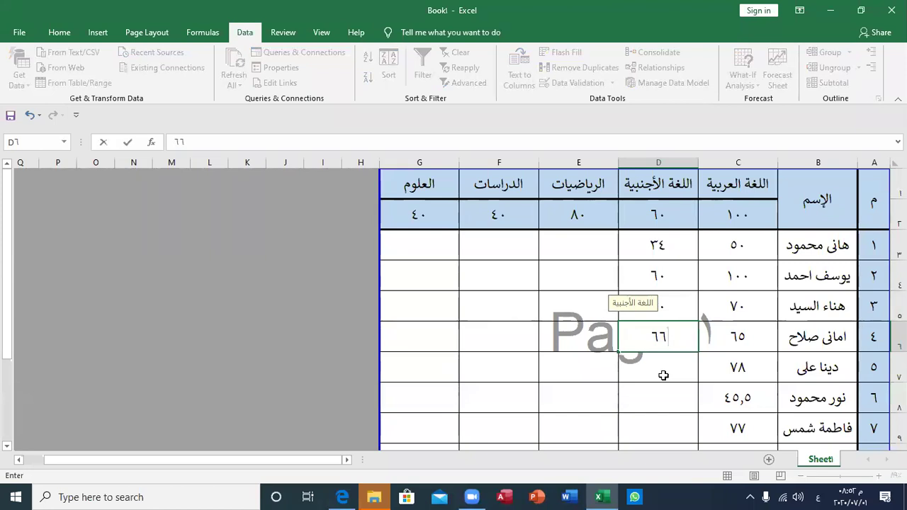
pyautogui.press('Return')
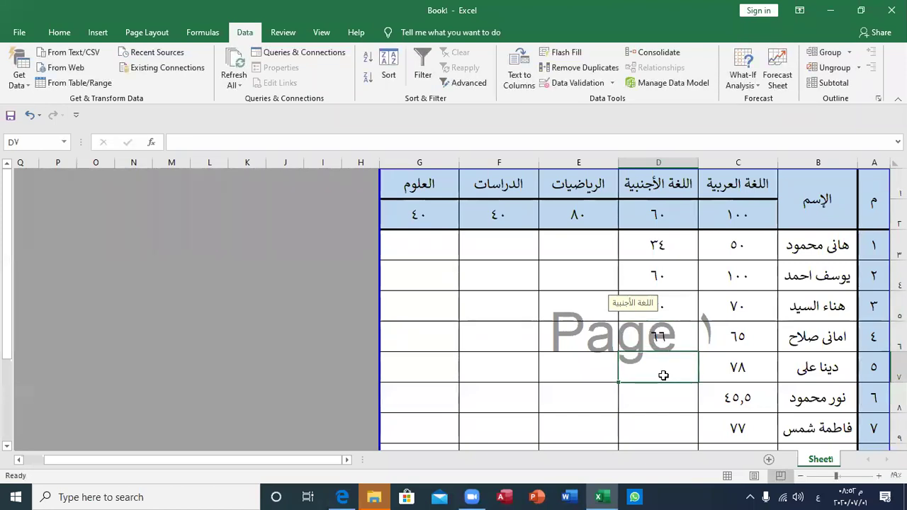
pyautogui.press('Up')
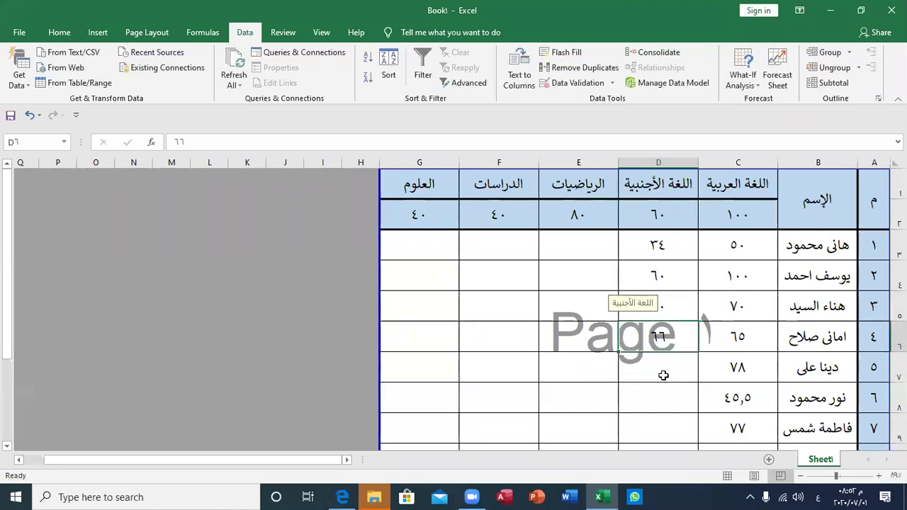
pyautogui.write('50')
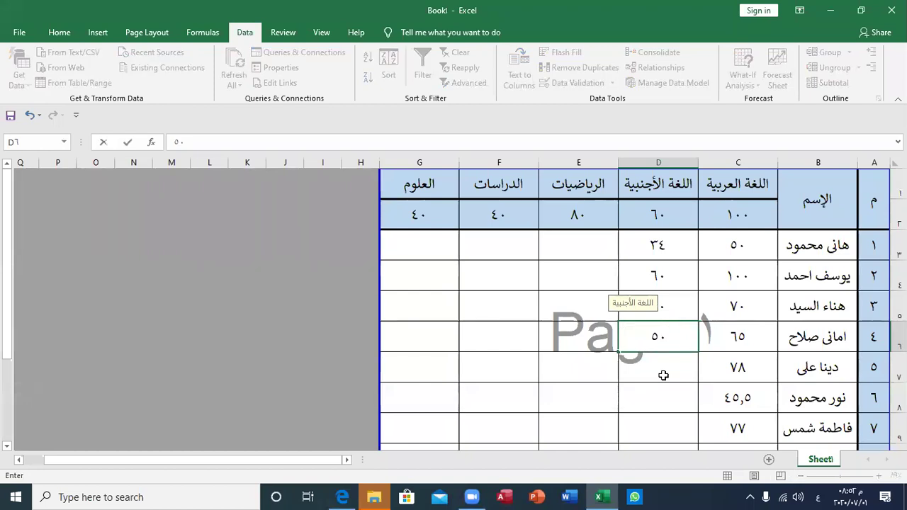
pyautogui.press('Return')
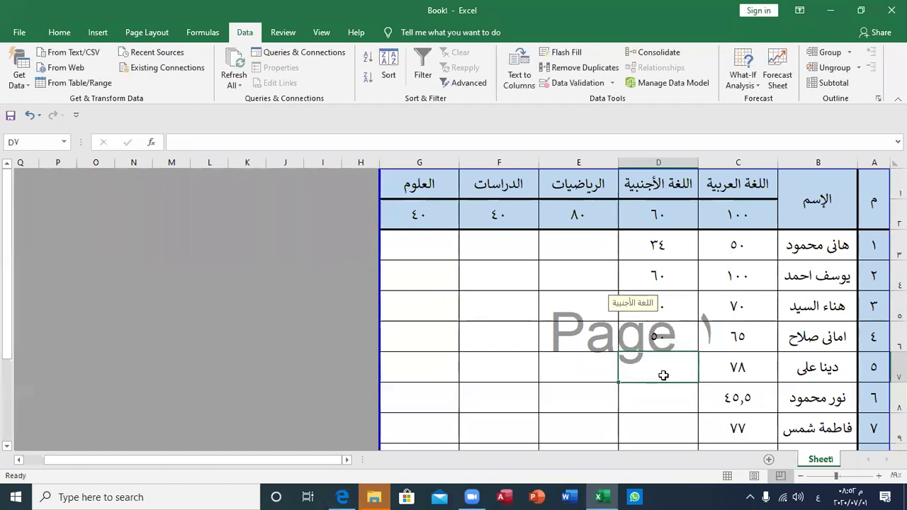
# Step: Enter the remaining foreign-language grades 55, 49, 34, 22.5 and 60 in column D
pyautogui.write('55')
pyautogui.press('Return')
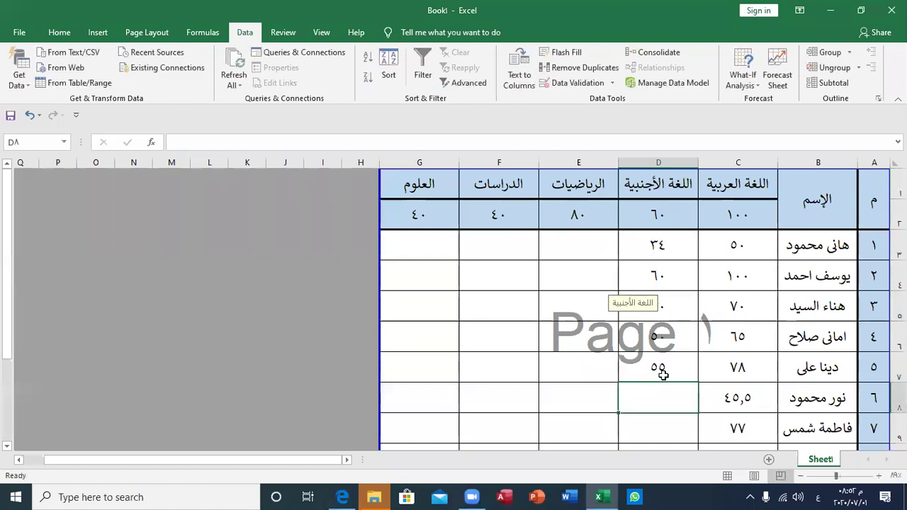
pyautogui.write('49')
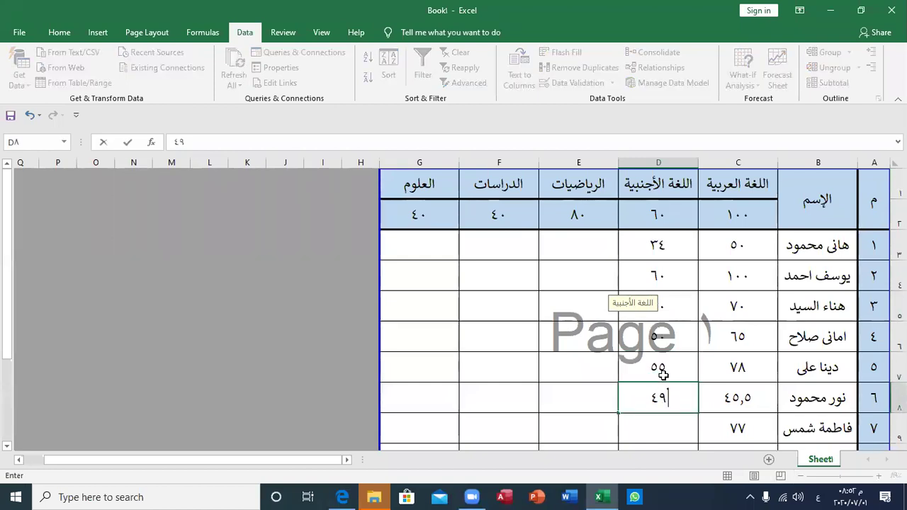
pyautogui.press('Return')
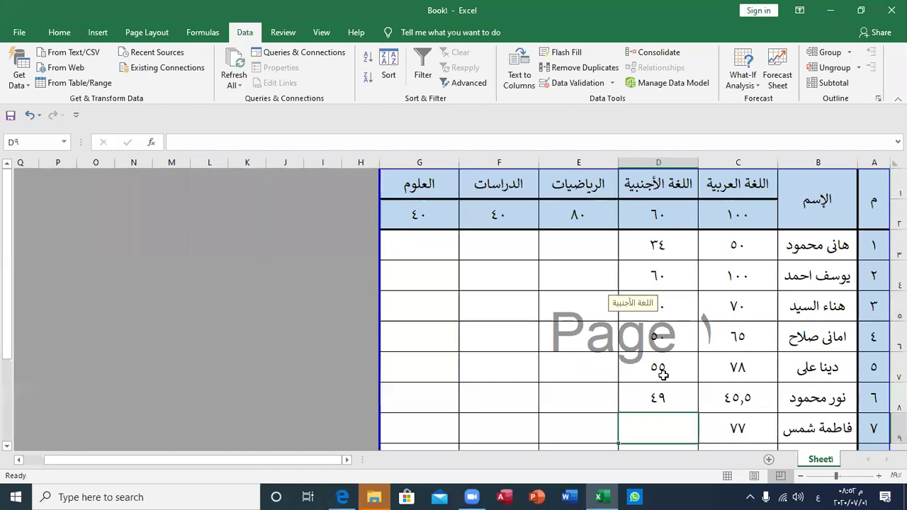
pyautogui.write('34')
pyautogui.press('Return')
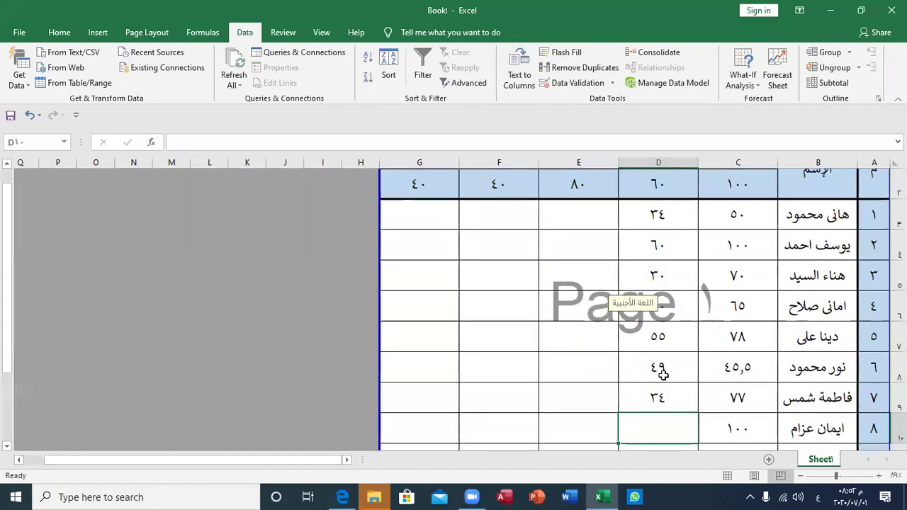
pyautogui.write('22.5')
pyautogui.press('Return')
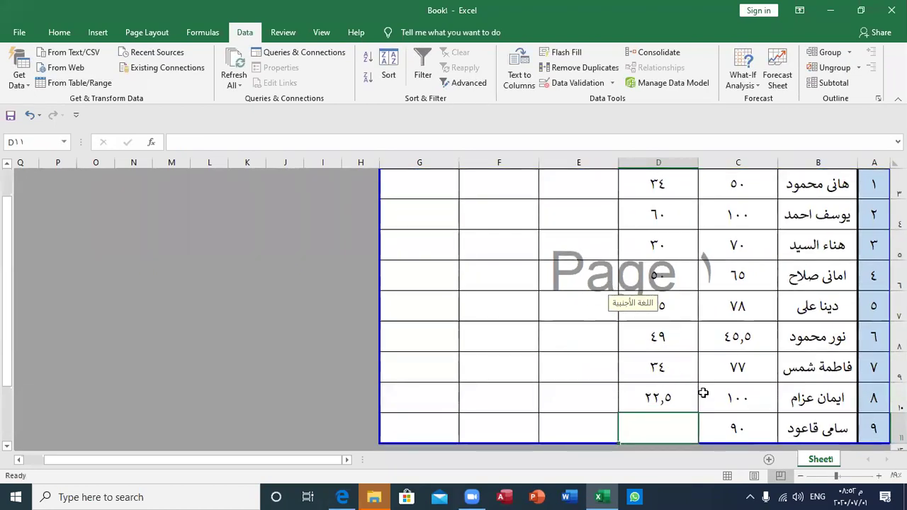
pyautogui.write('6')
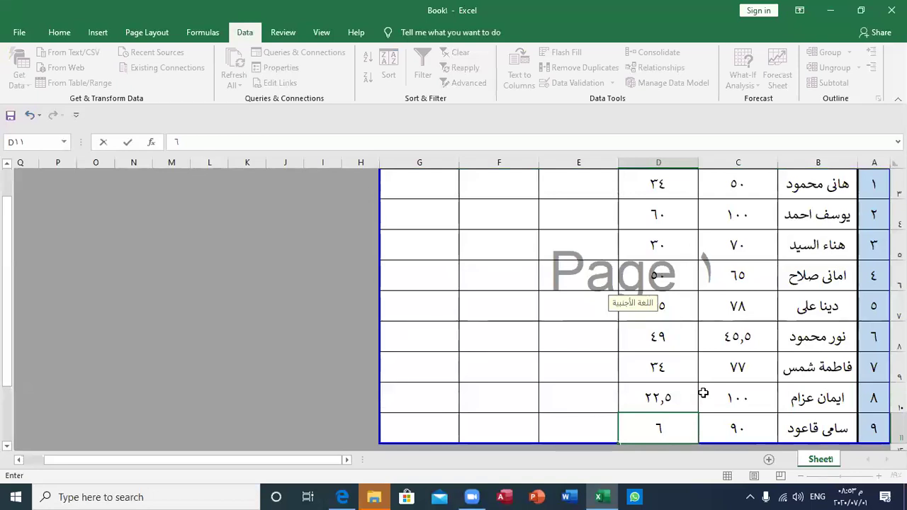
pyautogui.write('0')
pyautogui.press('Up')
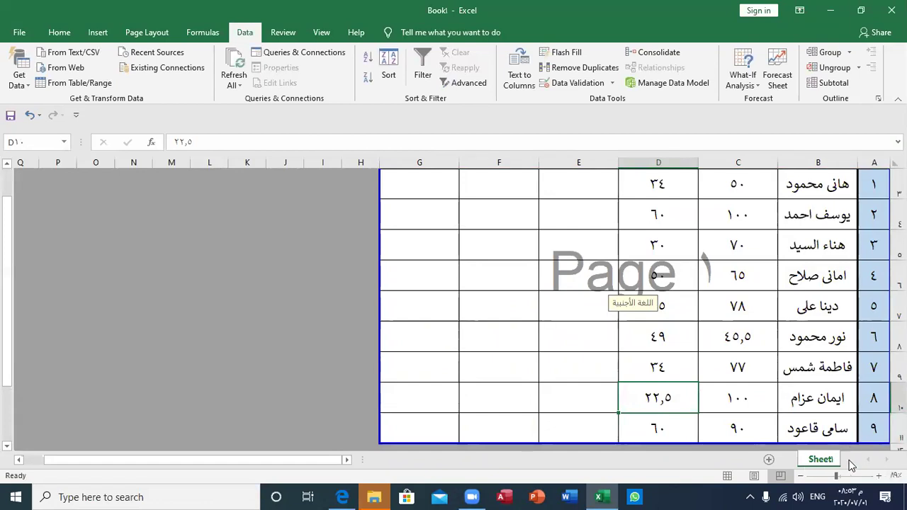
# Step: Switch the keyboard to Arabic and enter the first two new student names from B12
pyautogui.click(820, 428)
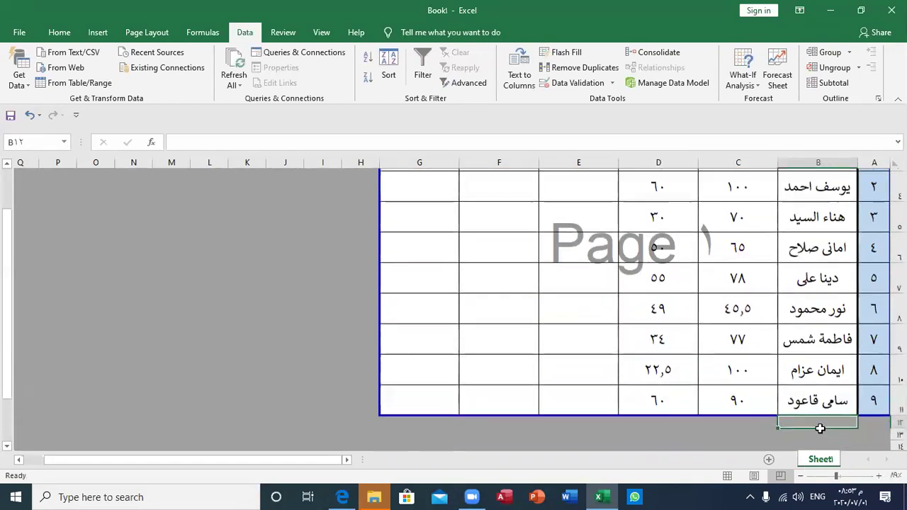
pyautogui.write('hpl')
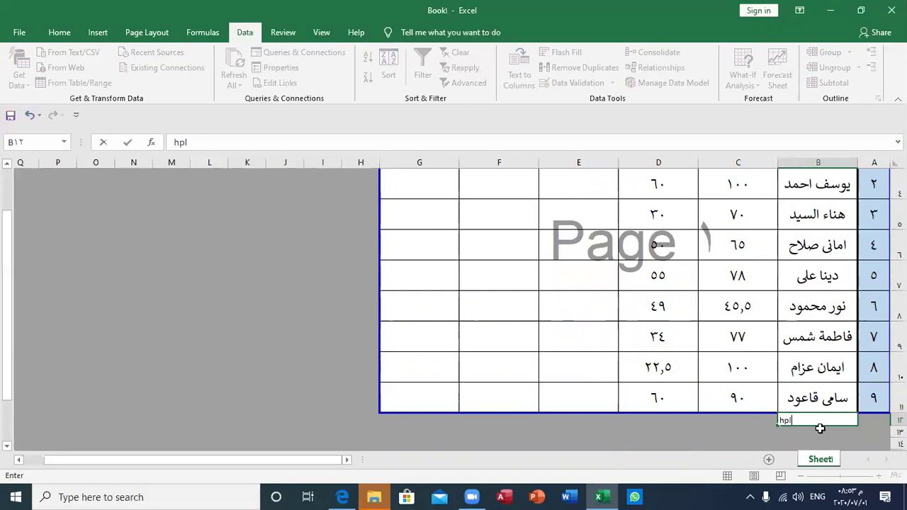
pyautogui.press('BackSpace')
pyautogui.press('BackSpace')
pyautogui.press('BackSpace')
pyautogui.hotkey('alt', 'shift')
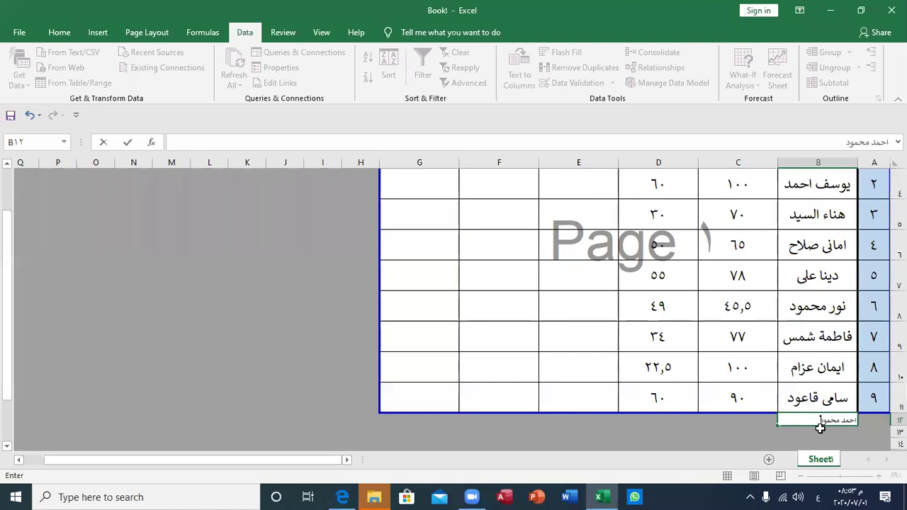
pyautogui.press('Return')
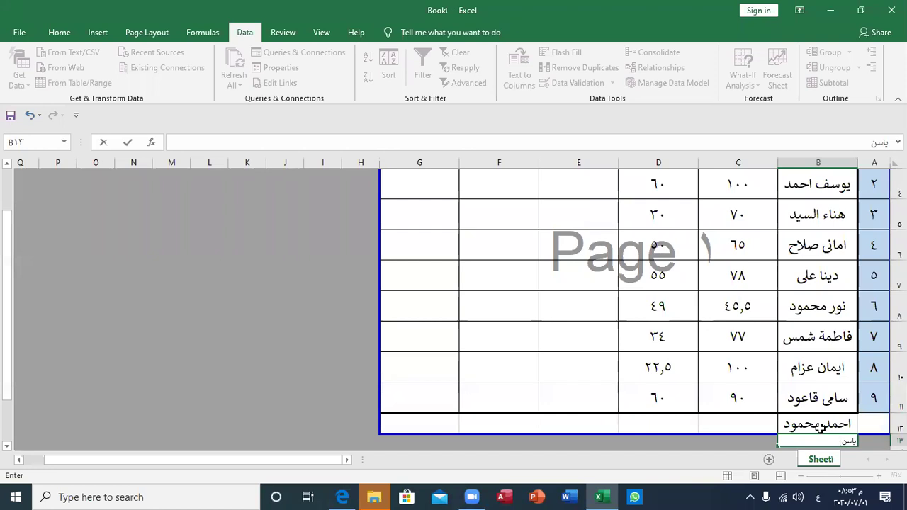
pyautogui.press('Return')
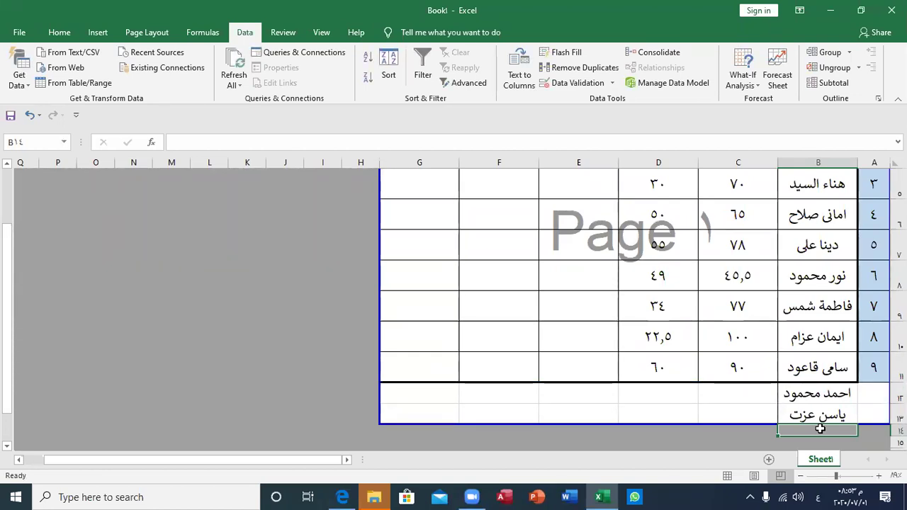
# Step: Fix the misspelled second name by inserting the missing ي, then add the third name
pyautogui.press('Up')
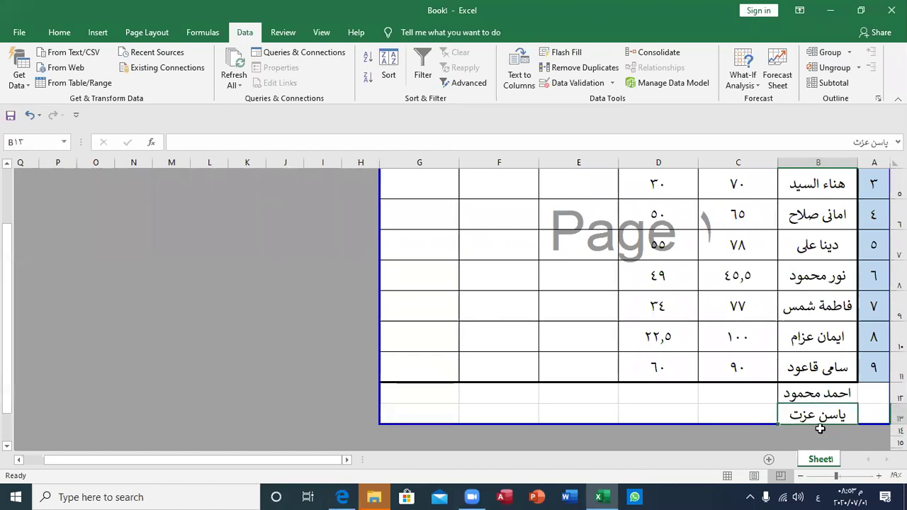
pyautogui.click(875, 143)
pyautogui.write('ي')
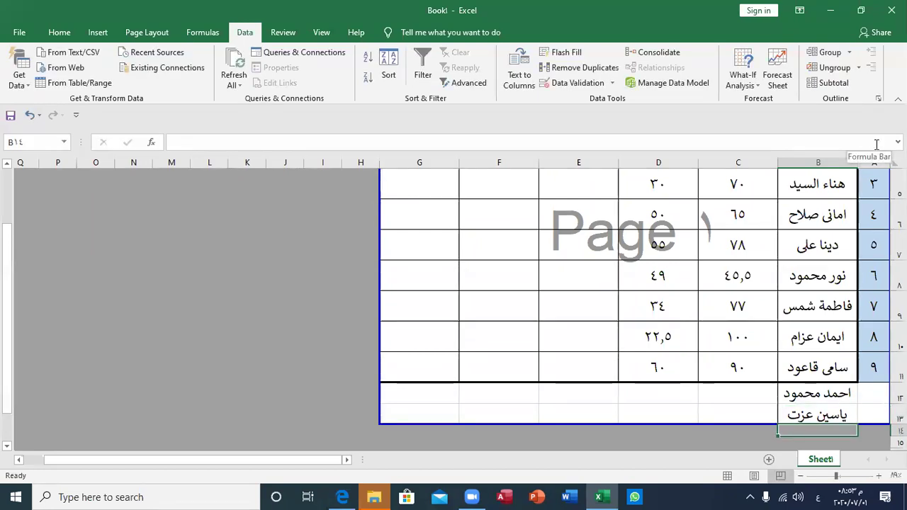
pyautogui.press('Return')
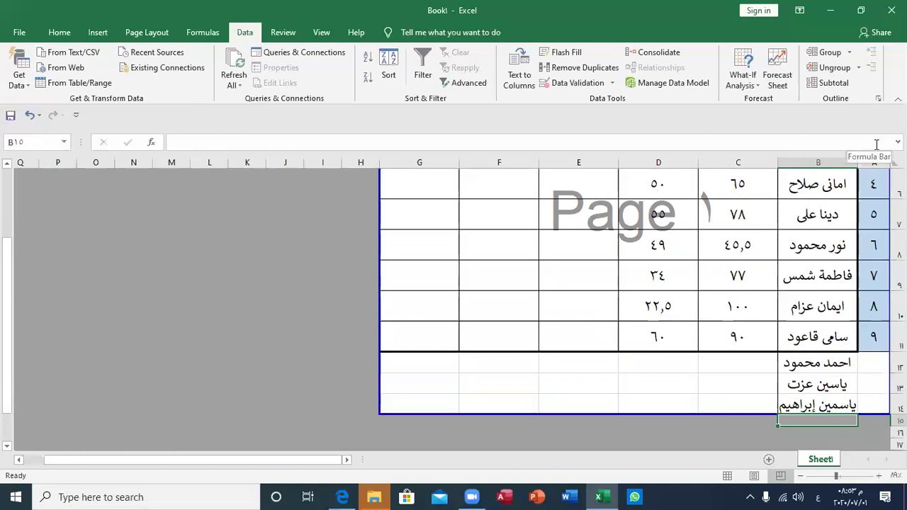
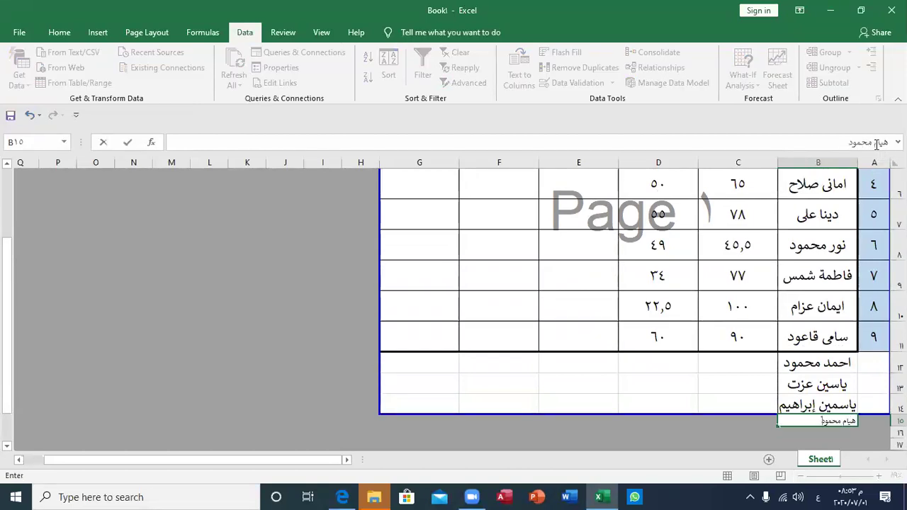
# Step: Enter the last three new student names in column B
pyautogui.press('Return')
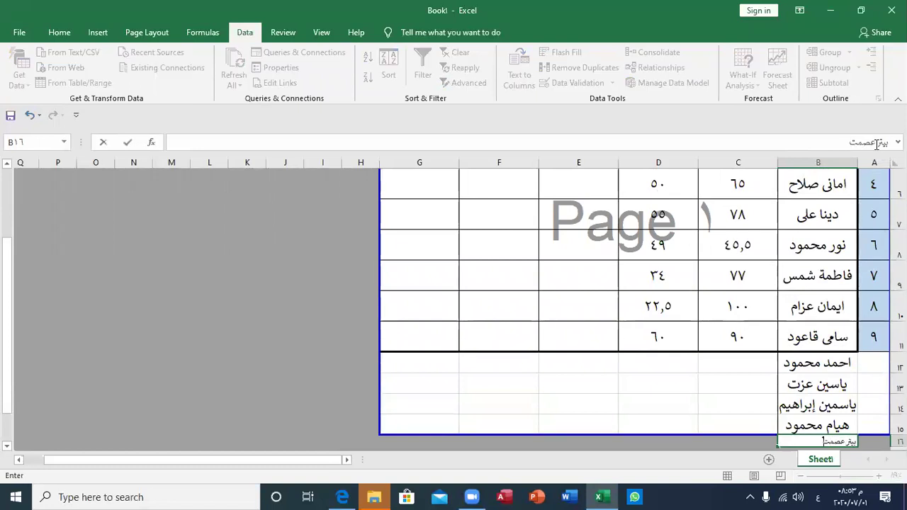
pyautogui.press('Return')
pyautogui.press('Return')
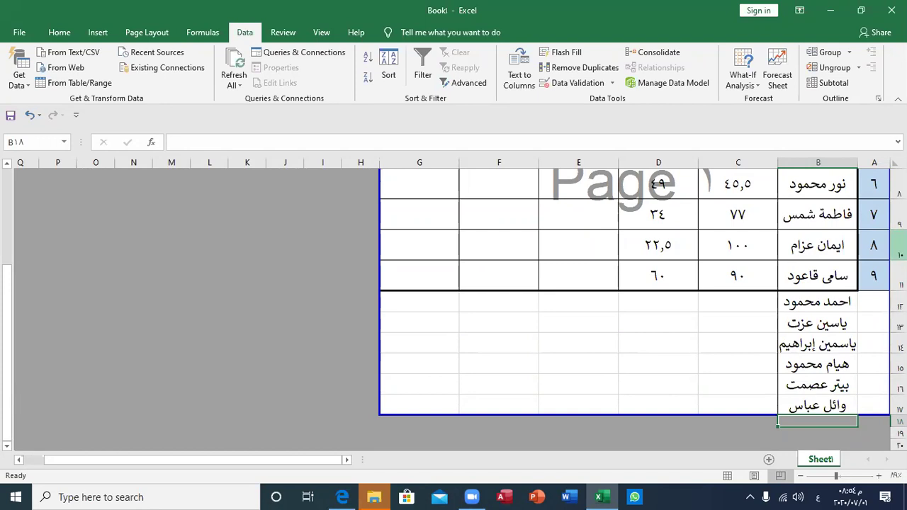
# Step: Copy the bordered row format with Format Painter onto the added student rows 11–17
pyautogui.click(899, 255)
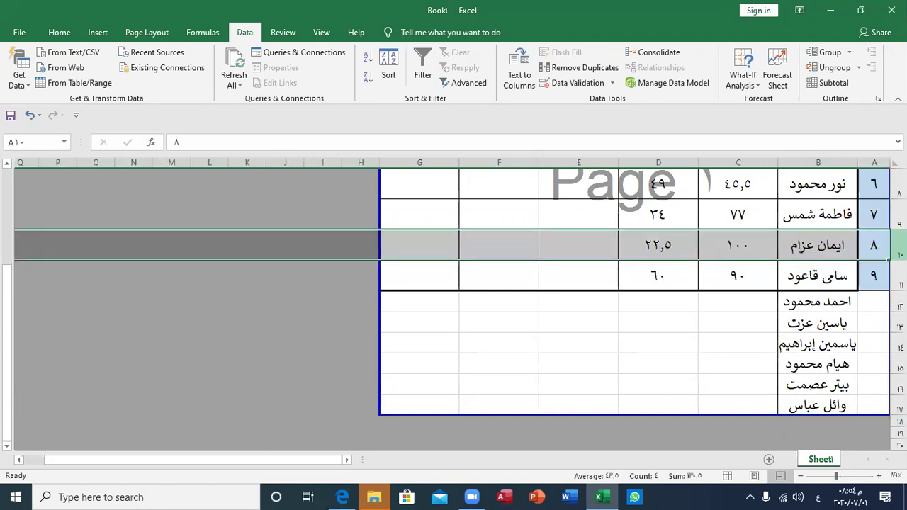
pyautogui.click(59, 33)
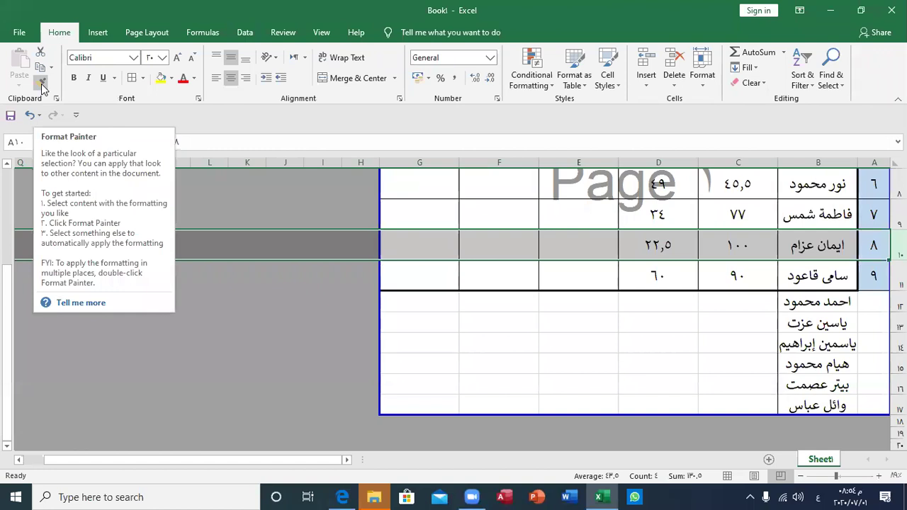
pyautogui.click(41, 84)
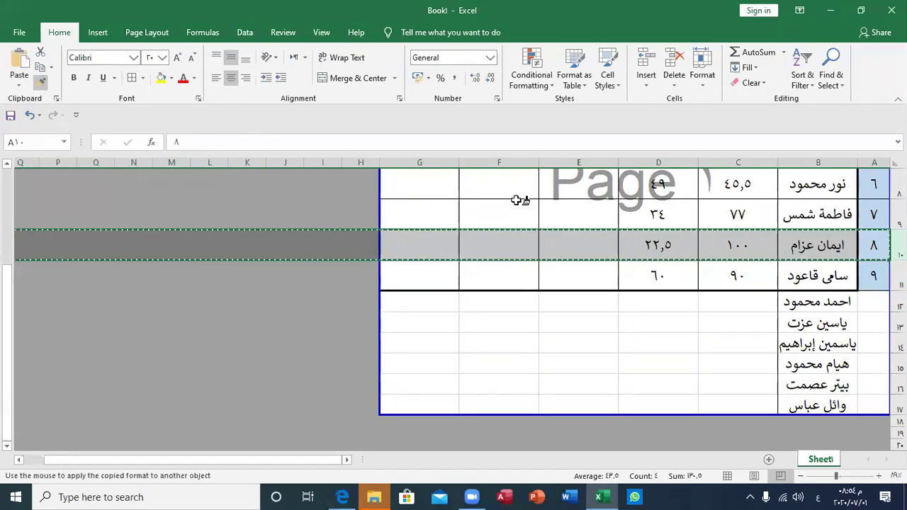
pyautogui.click(898, 276)
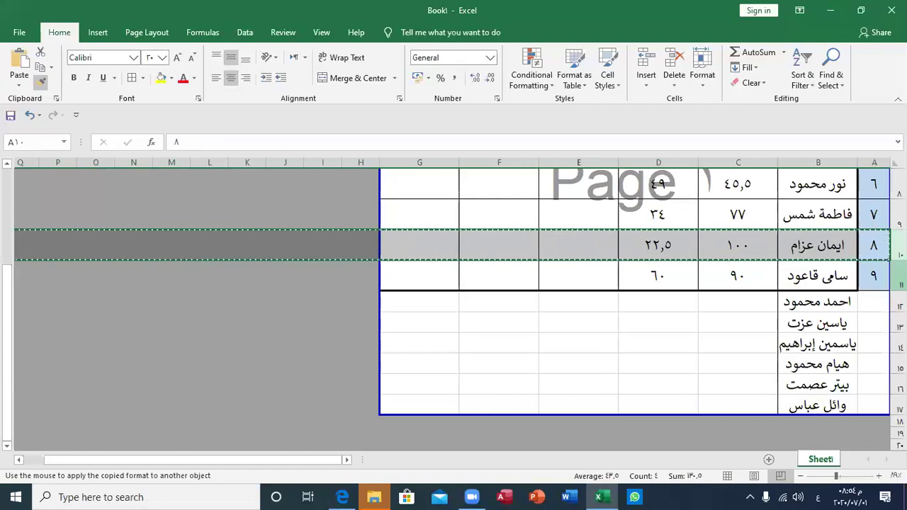
pyautogui.moveTo(898, 282); pyautogui.dragTo(899, 409)
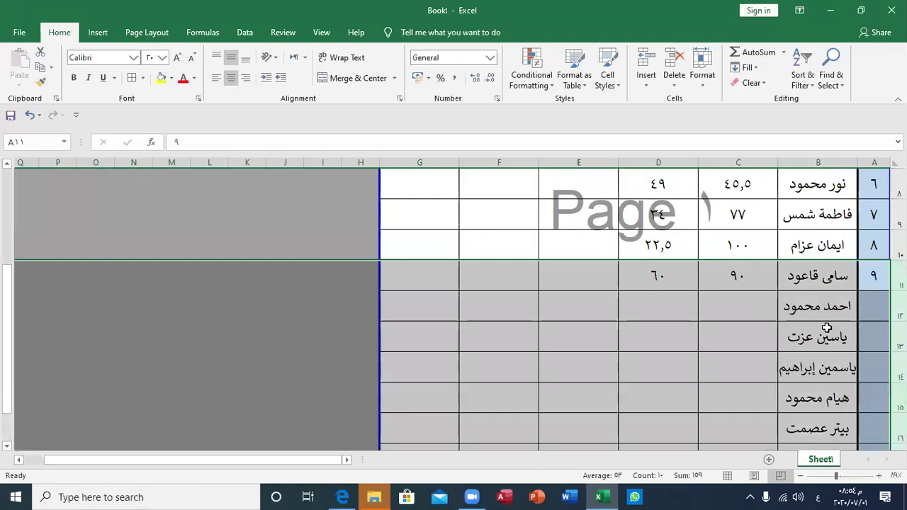
# Step: Extend the column A numbering with the fill handle so the new students get 10 to 15
pyautogui.moveTo(876, 243); pyautogui.dragTo(876, 275)
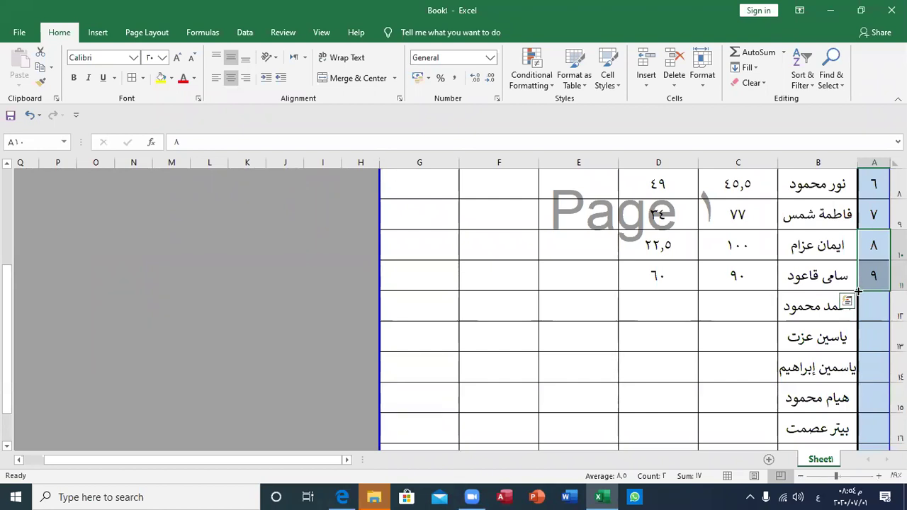
pyautogui.doubleClick(858, 291)
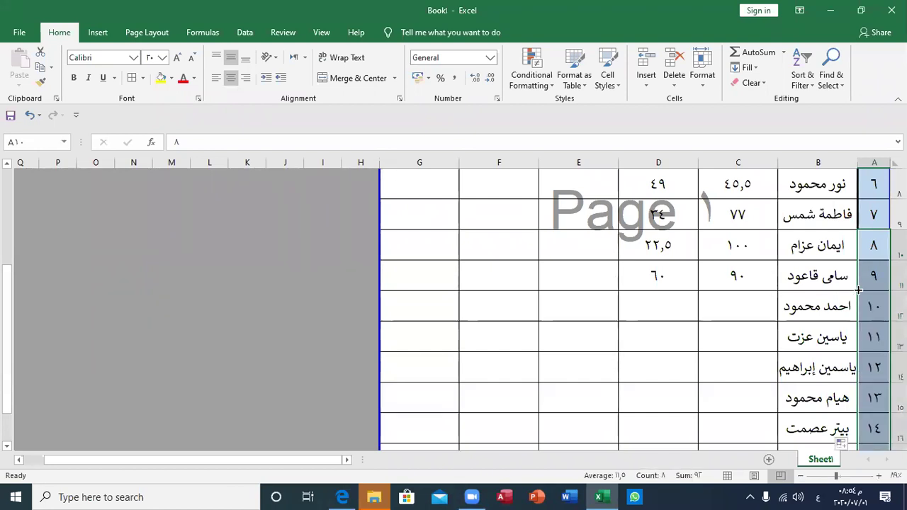
pyautogui.click(7, 446)
pyautogui.click(7, 446)
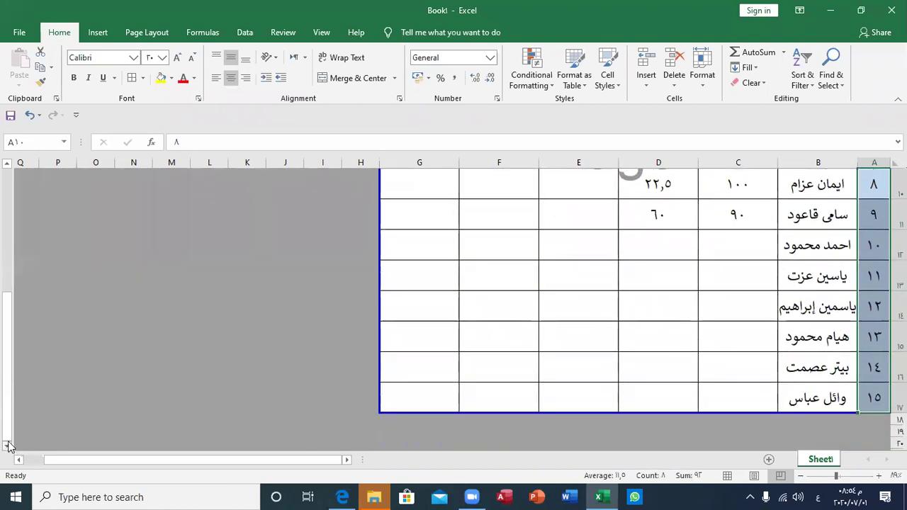
pyautogui.moveTo(659, 412)
pyautogui.mouseDown()
pyautogui.moveTo(662, 449)
pyautogui.moveTo(746, 443)
pyautogui.moveTo(749, 435)
pyautogui.mouseUp()
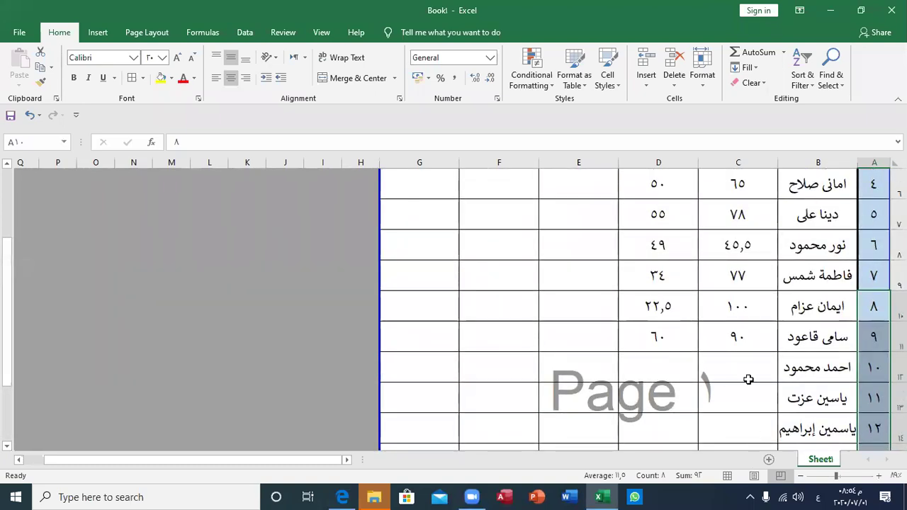
# Step: Make student rows 3–17 taller by dragging a row boundary, then preview the print
pyautogui.press('Down')
pyautogui.press('Down')
pyautogui.press('Down')
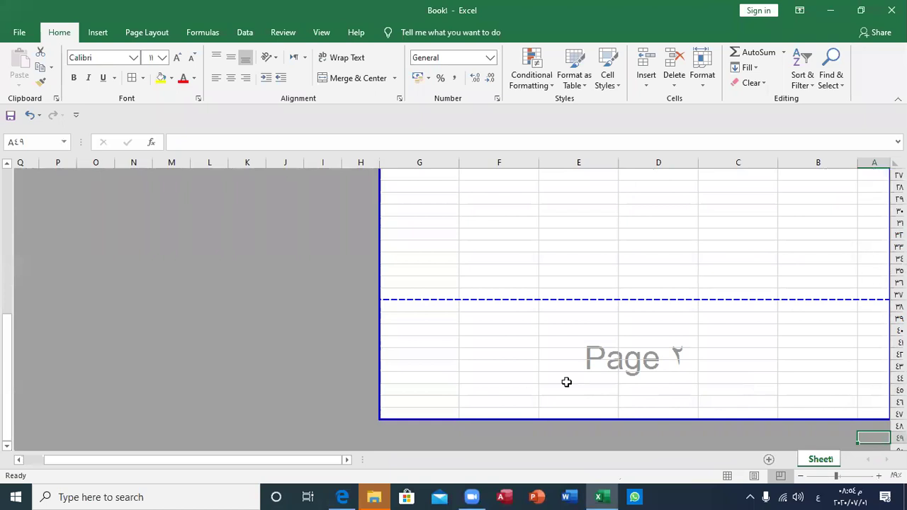
pyautogui.hotkey('ctrl', 'Home')
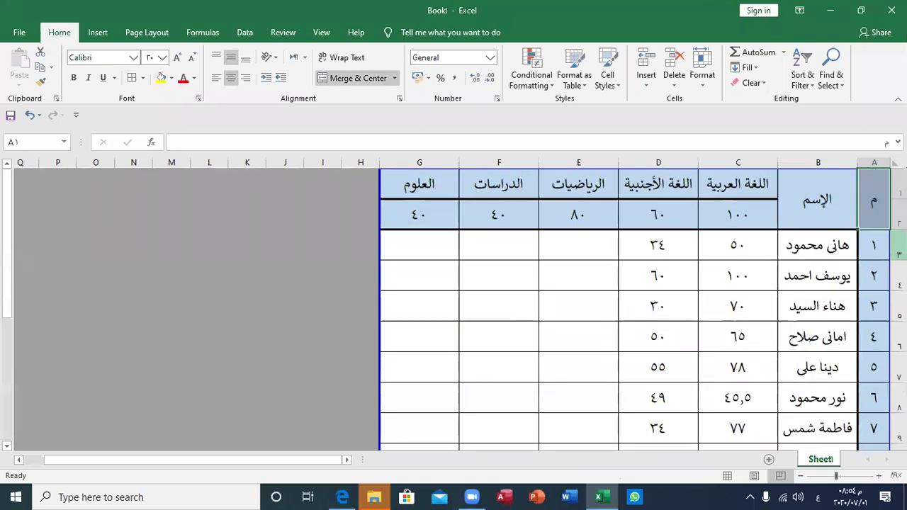
pyautogui.moveTo(898, 246)
pyautogui.mouseDown()
pyautogui.moveTo(894, 437)
pyautogui.moveTo(891, 413)
pyautogui.mouseUp()
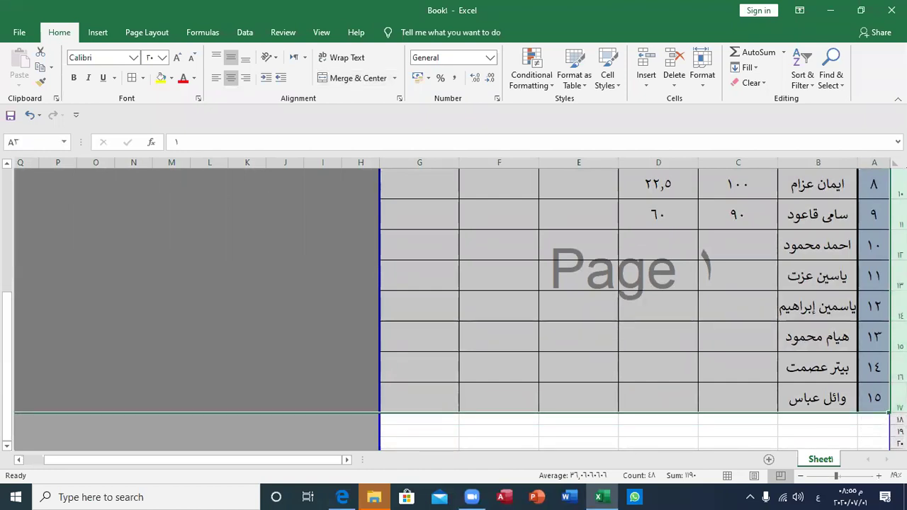
pyautogui.moveTo(897, 290); pyautogui.dragTo(897, 391)
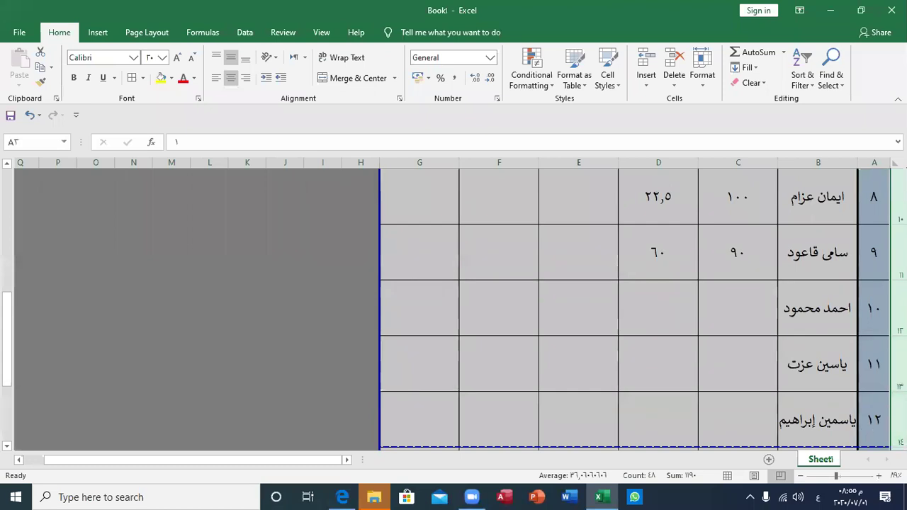
pyautogui.click(6, 447)
pyautogui.click(6, 446)
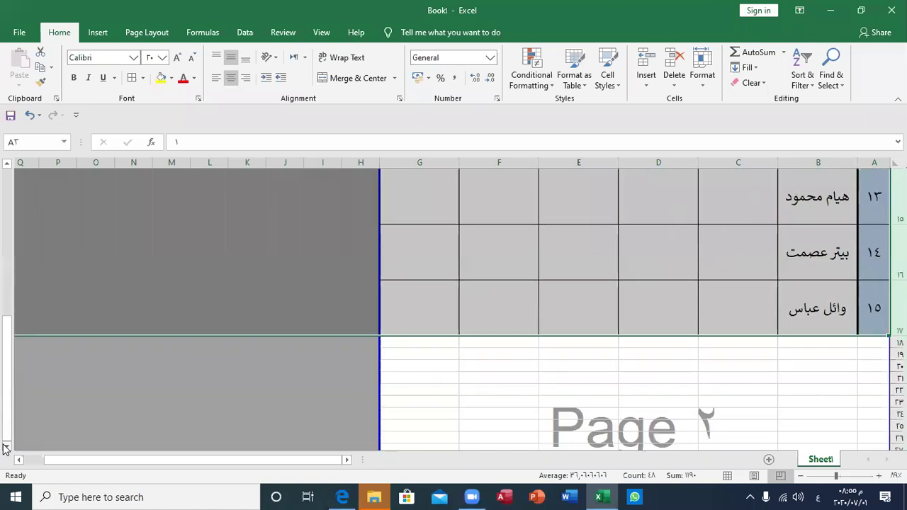
pyautogui.hotkey('ctrl', 'p')
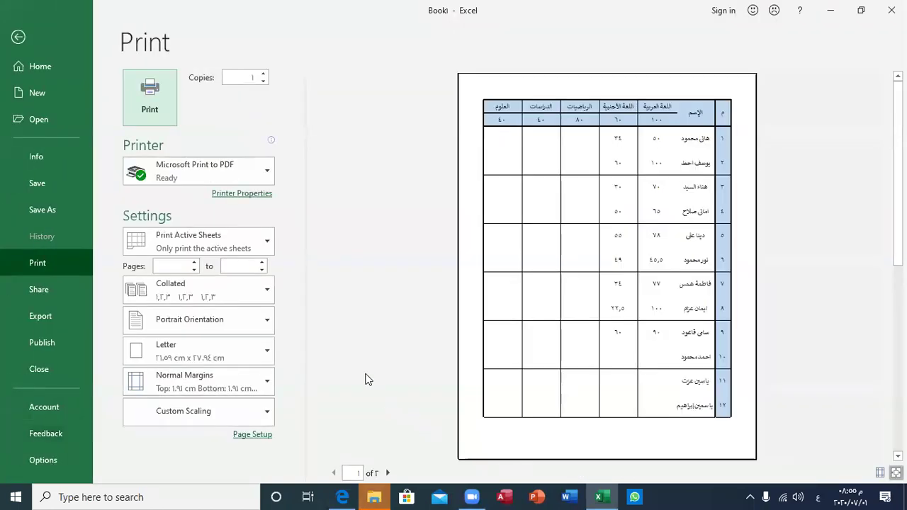
pyautogui.press('Return')
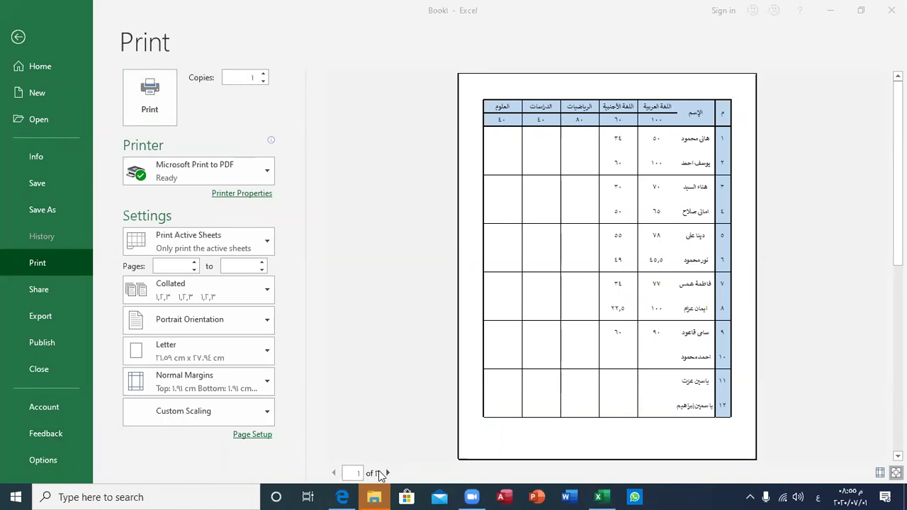
pyautogui.click(388, 474)
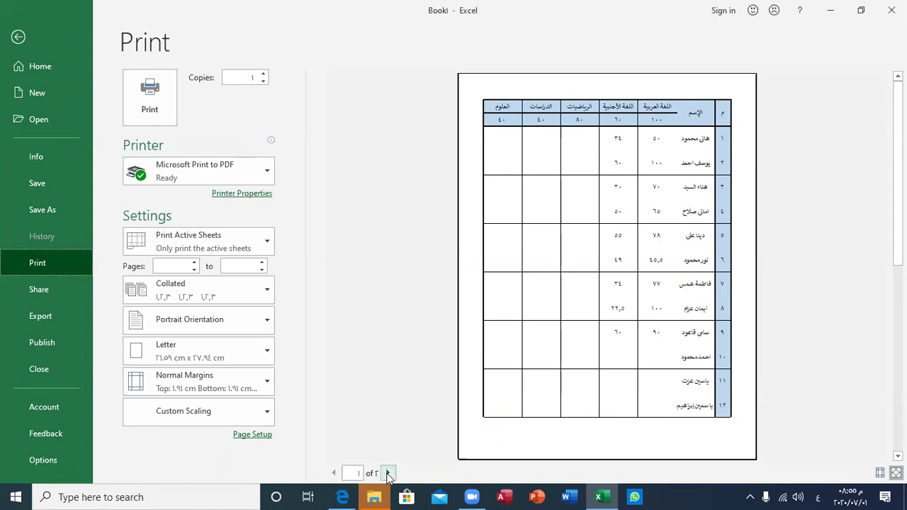
pyautogui.click(387, 474)
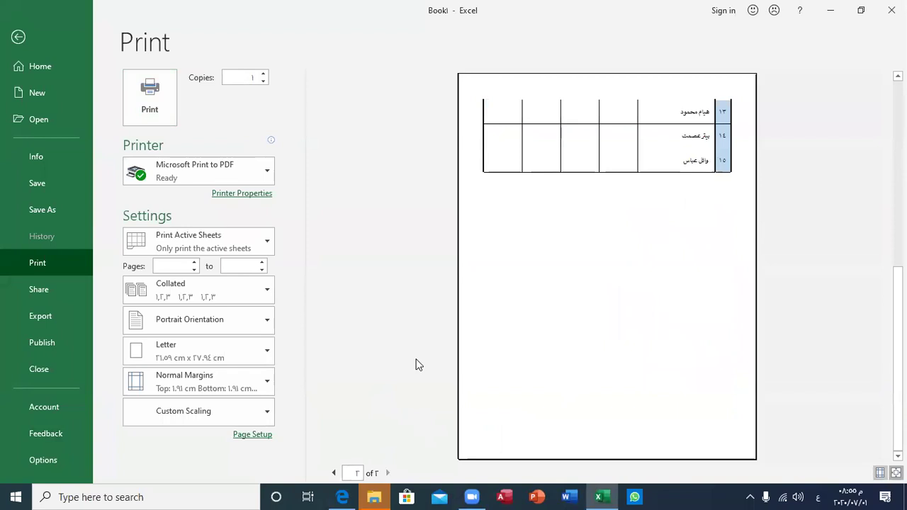
pyautogui.click(334, 473)
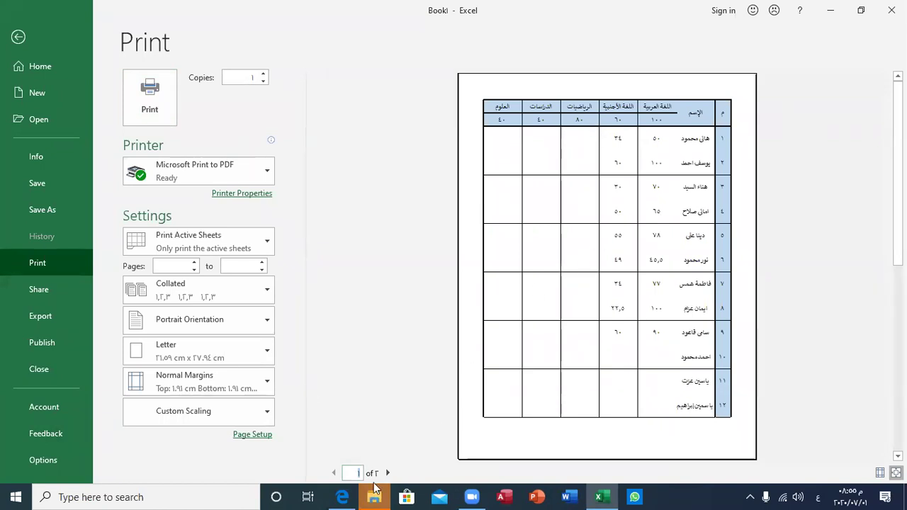
pyautogui.click(387, 473)
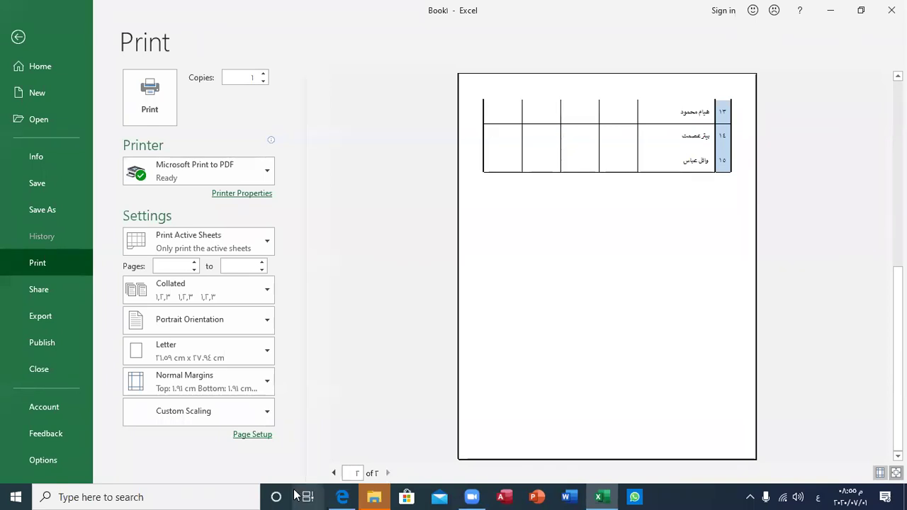
pyautogui.click(333, 473)
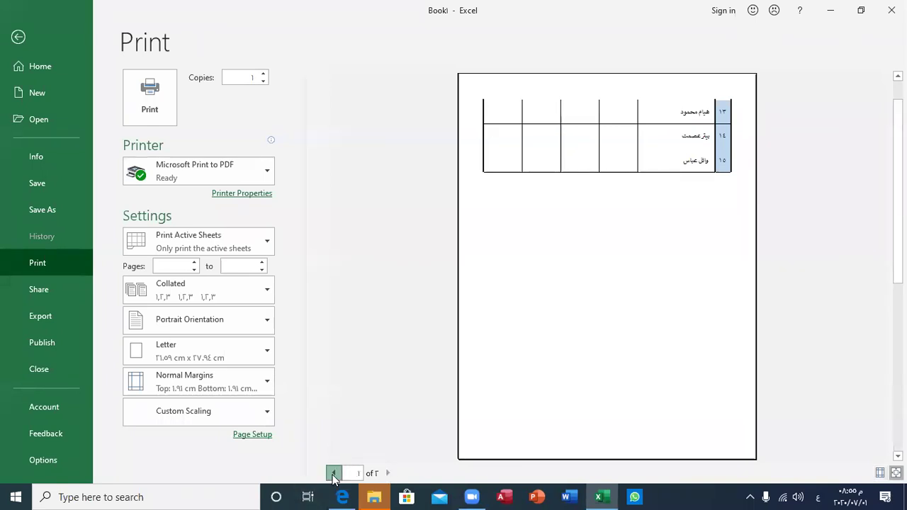
pyautogui.click(20, 41)
pyautogui.scroll(5, 445, 183)
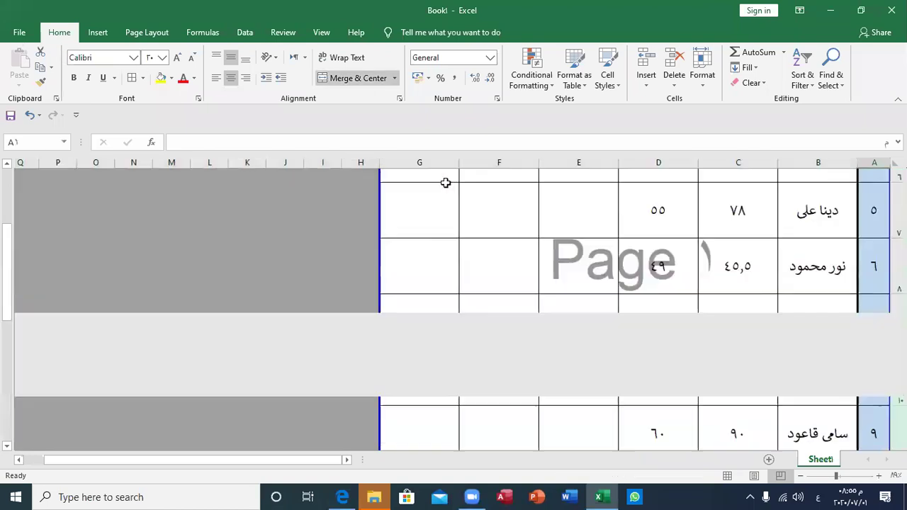
pyautogui.click(875, 191)
pyautogui.moveTo(874, 191); pyautogui.dragTo(423, 207)
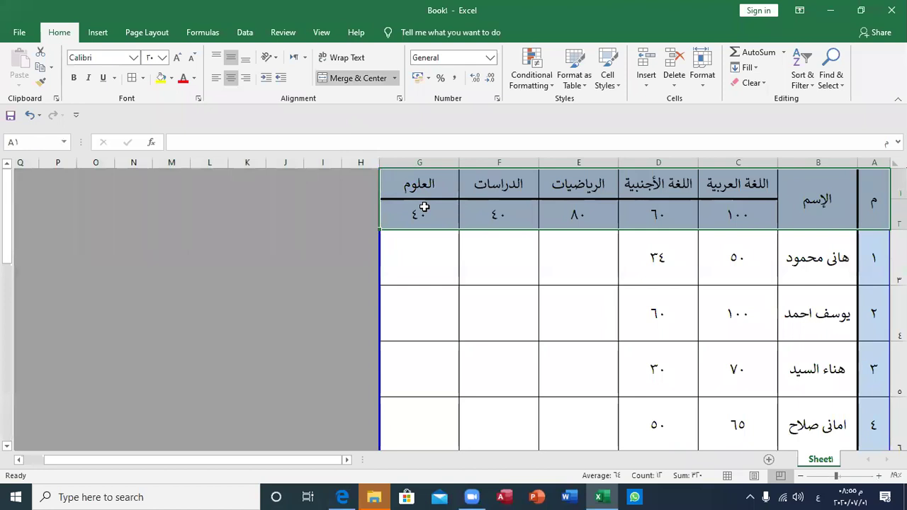
pyautogui.scroll(-5, 7, 444)
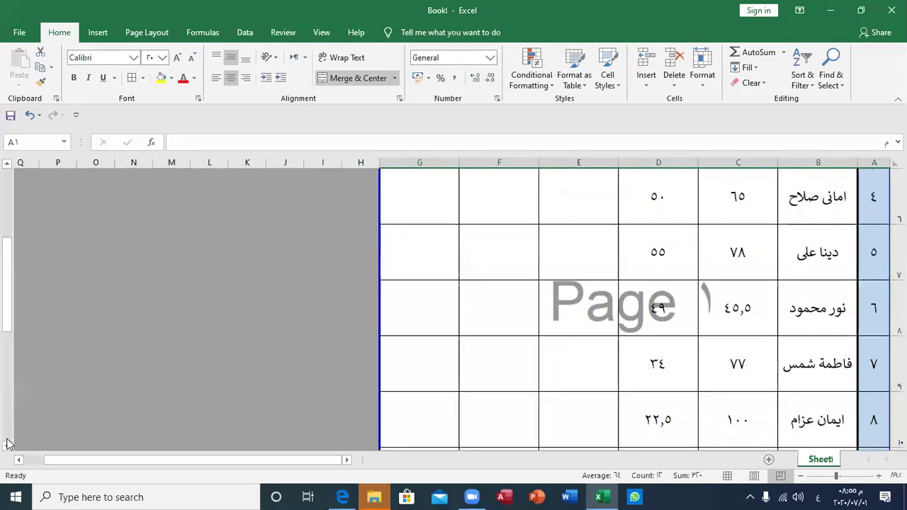
pyautogui.moveTo(35, 234); pyautogui.dragTo(601, 269)
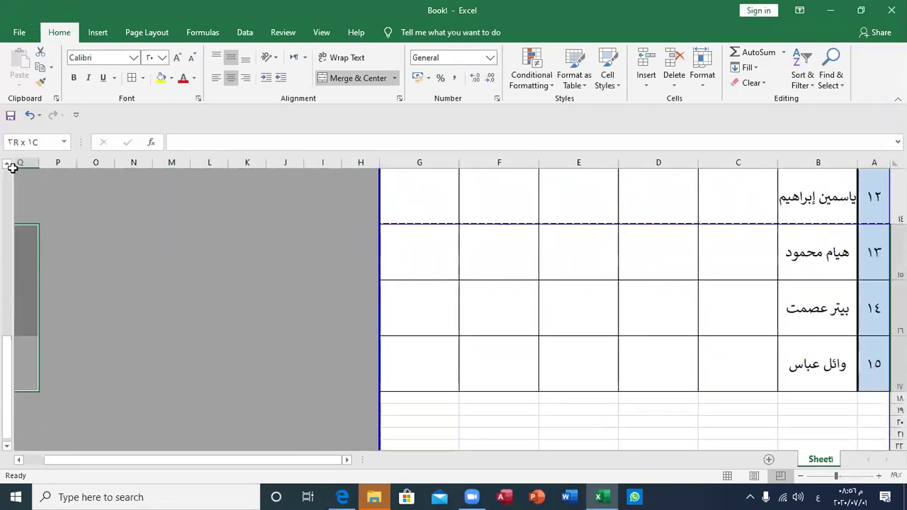
pyautogui.click(697, 273)
pyautogui.press('Right')
pyautogui.press('Home')
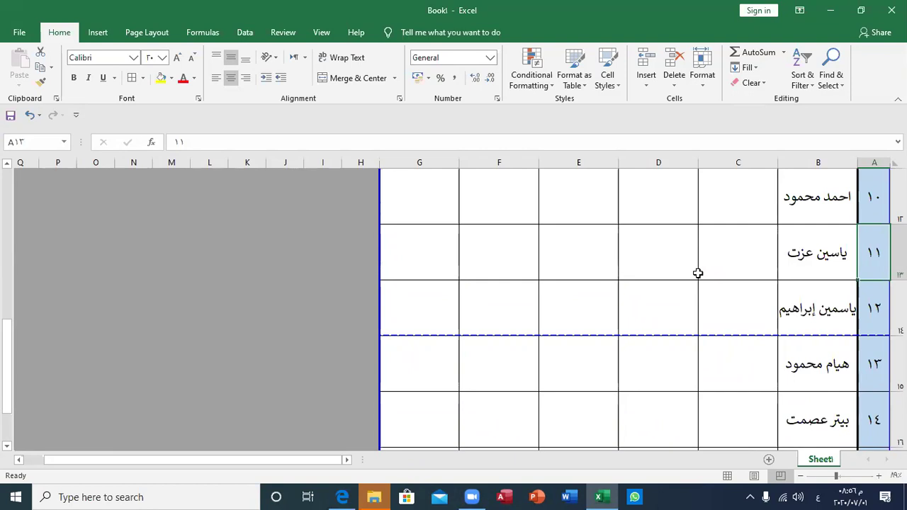
pyautogui.hotkey('ctrl', 'Home')
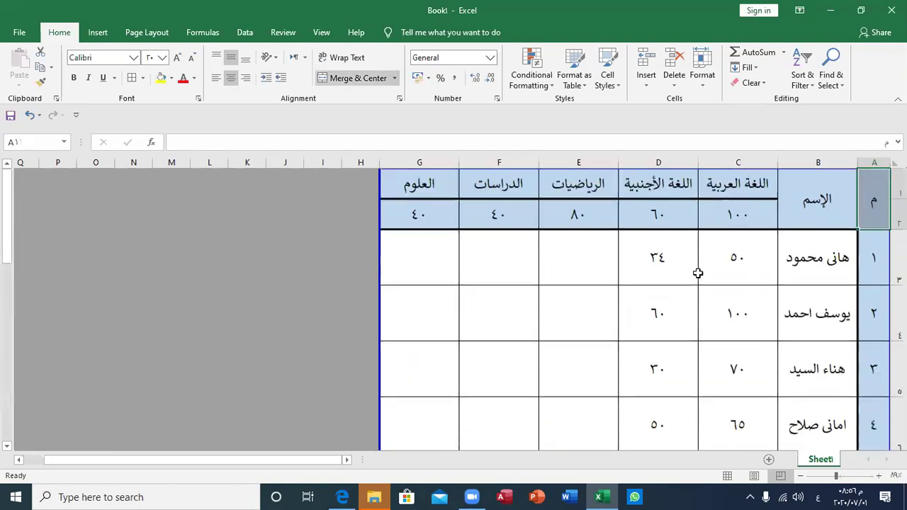
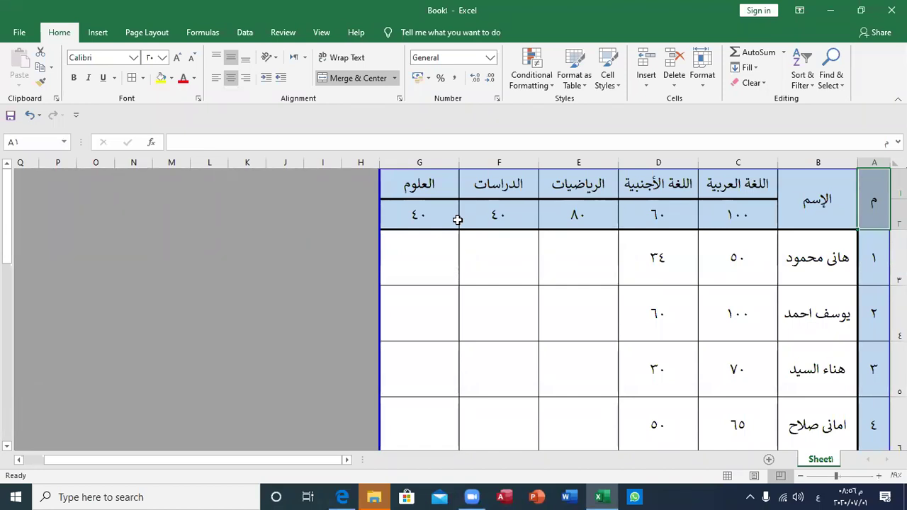
# Step: Set rows $1:$2, the subject headings and maximum marks, as print titles repeating at the top
pyautogui.click(158, 36)
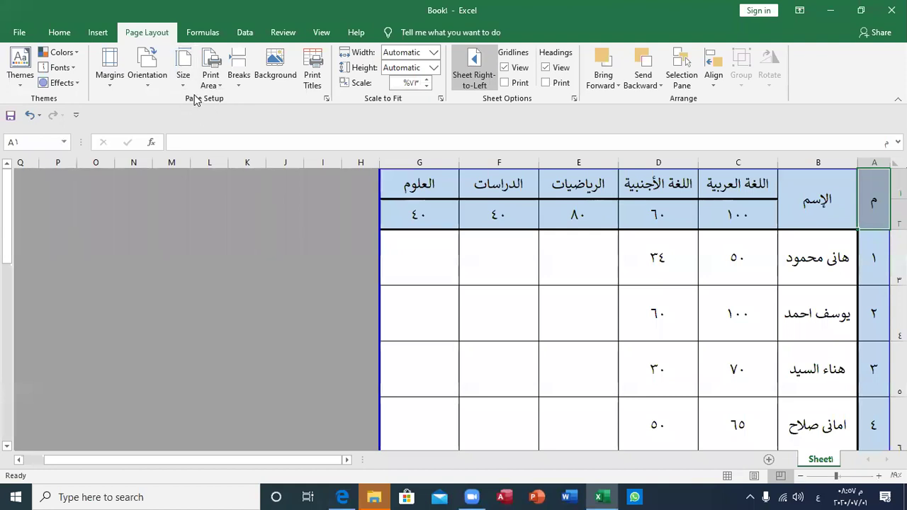
pyautogui.click(307, 87)
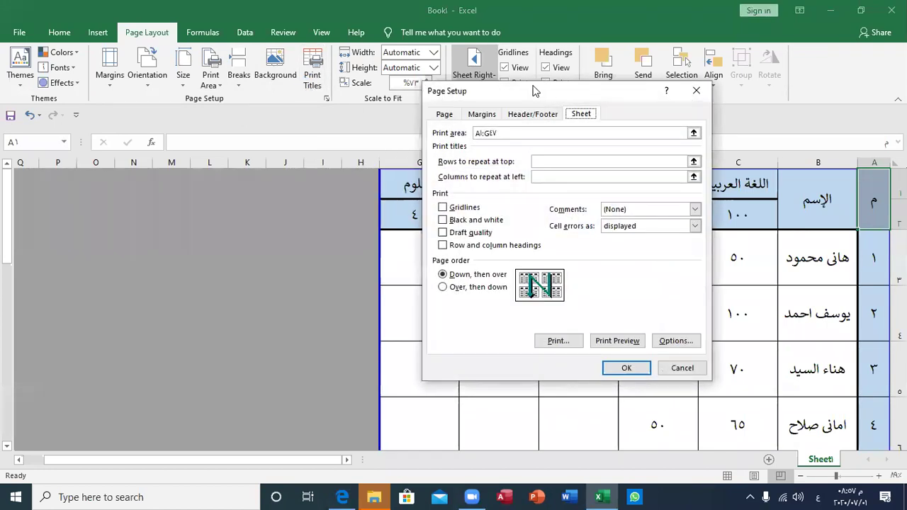
pyautogui.moveTo(535, 90); pyautogui.dragTo(314, 114)
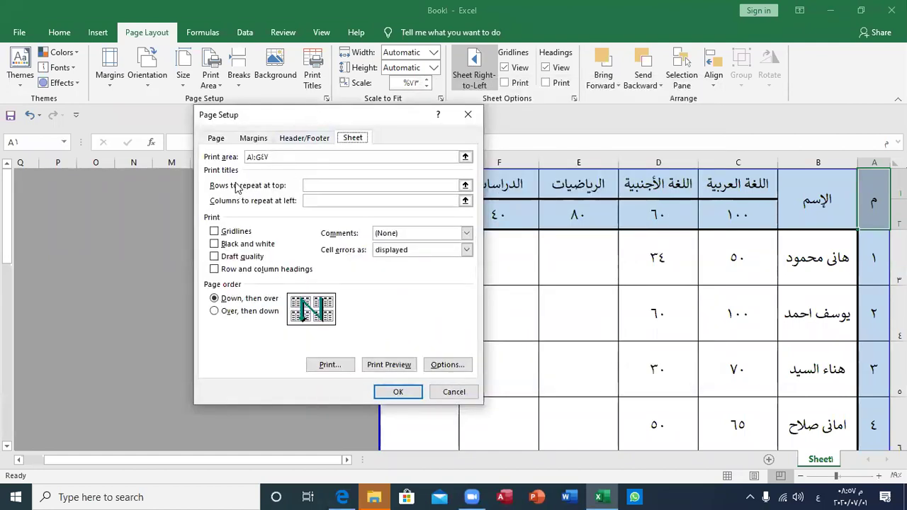
pyautogui.click(307, 185)
pyautogui.moveTo(359, 115); pyautogui.dragTo(324, 118)
pyautogui.click(277, 185)
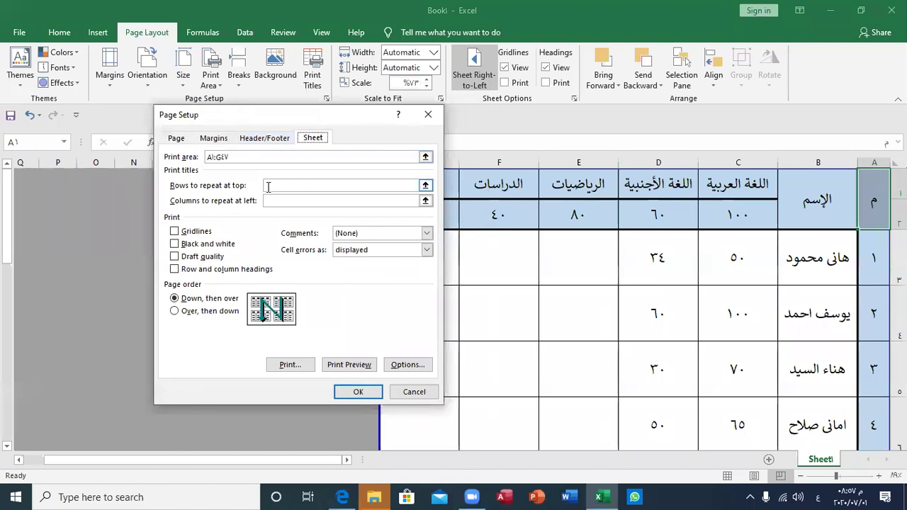
pyautogui.click(268, 186)
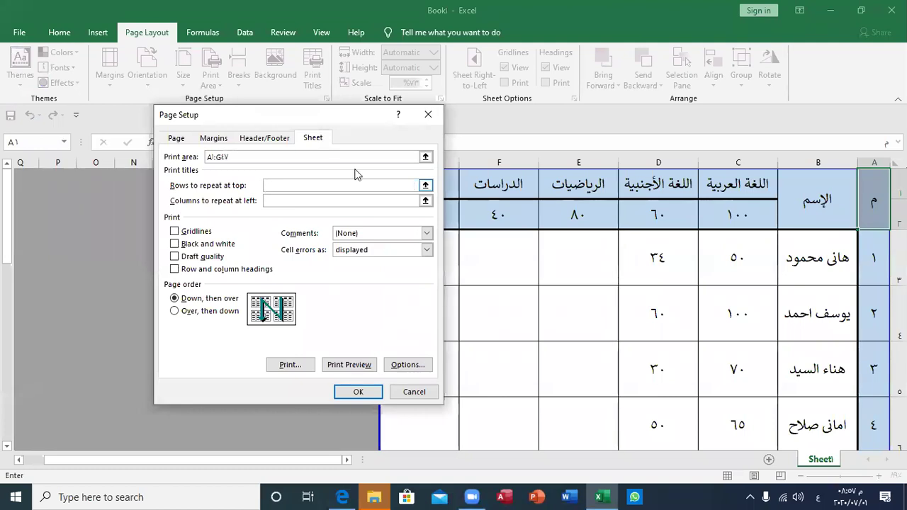
pyautogui.moveTo(899, 185); pyautogui.dragTo(898, 216)
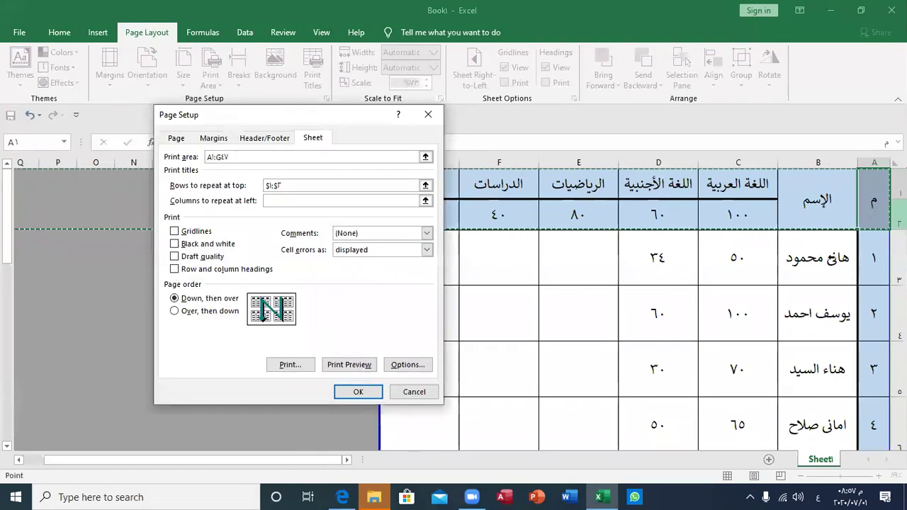
pyautogui.click(376, 392)
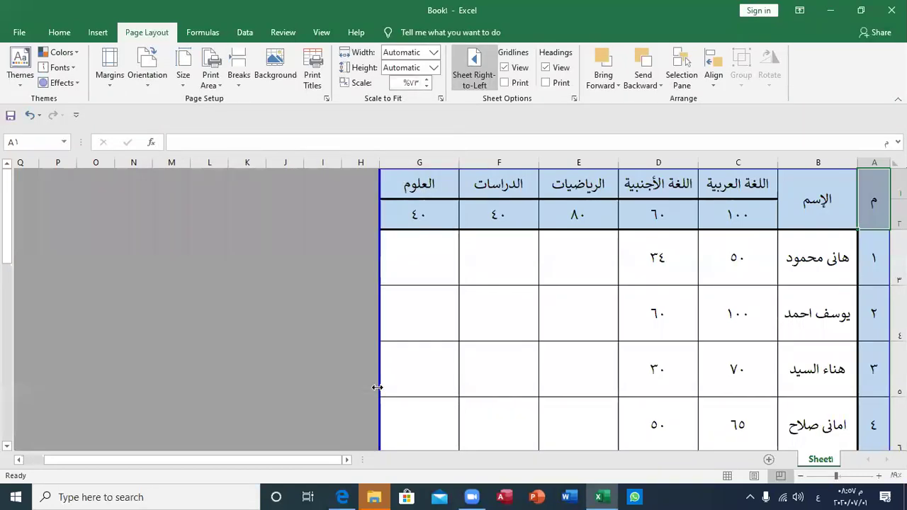
# Step: Preview the two-page printout and check page 2
pyautogui.hotkey('ctrl', 'p')
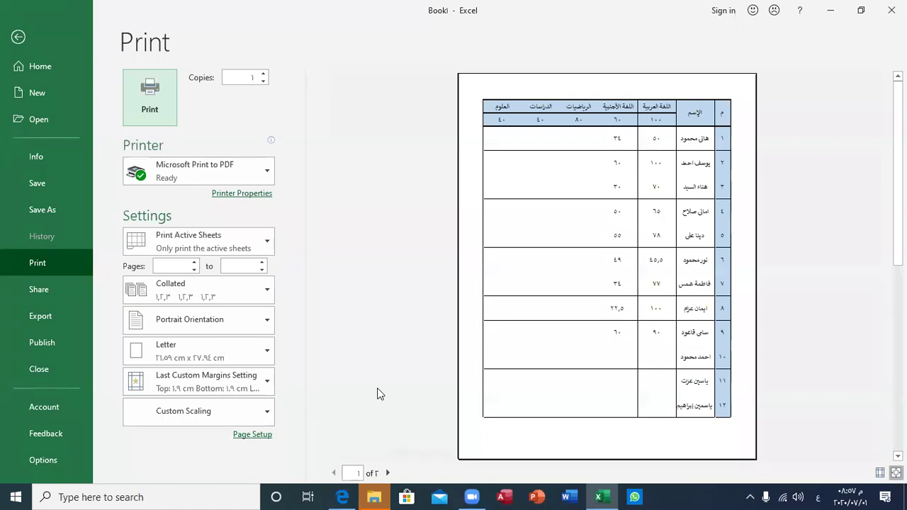
pyautogui.click(388, 474)
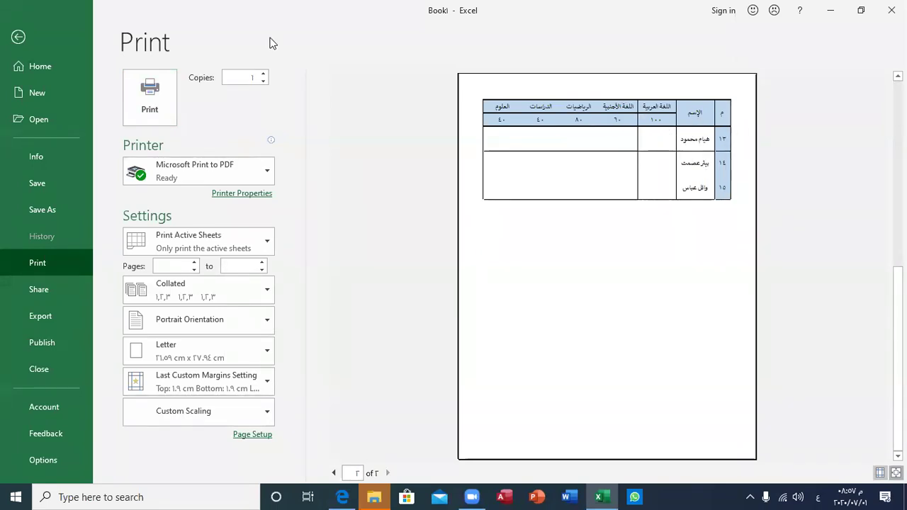
pyautogui.click(24, 39)
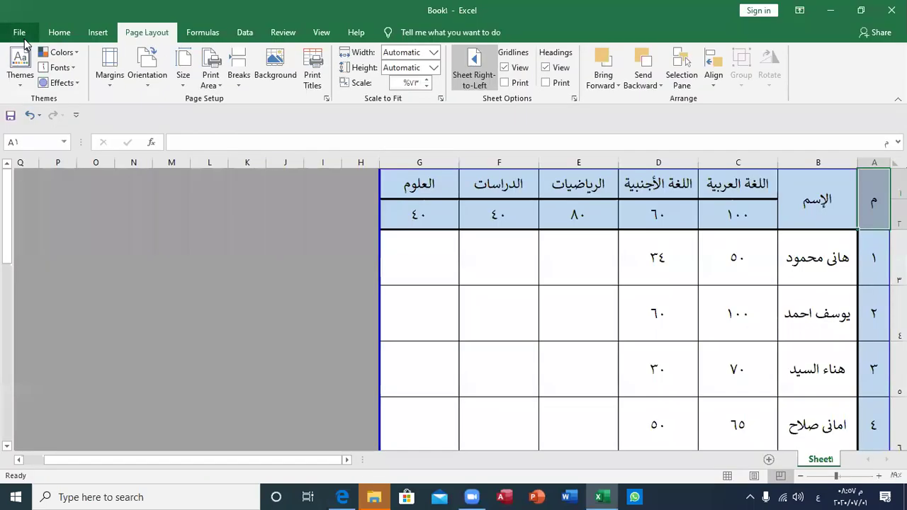
# Step: Undo the taller row heights and preview the printout again
pyautogui.hotkey('ctrl', 'z')
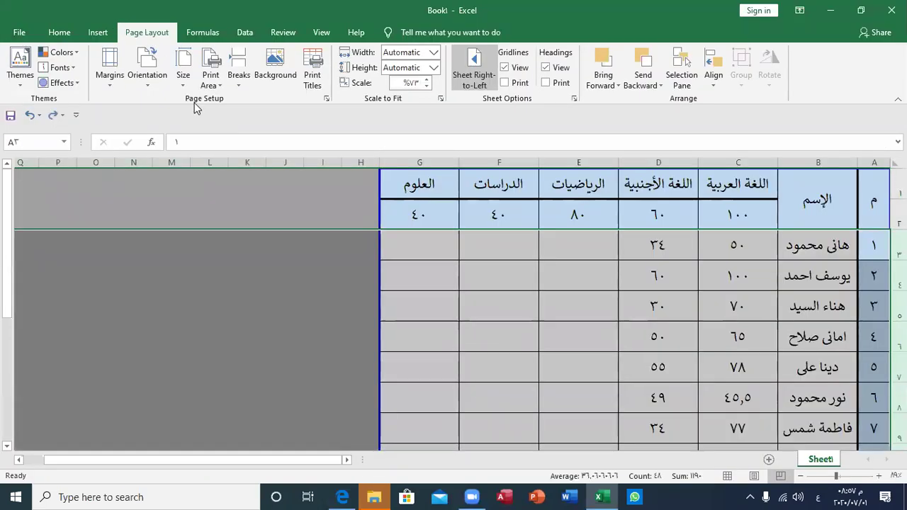
pyautogui.hotkey('ctrl', 'p')
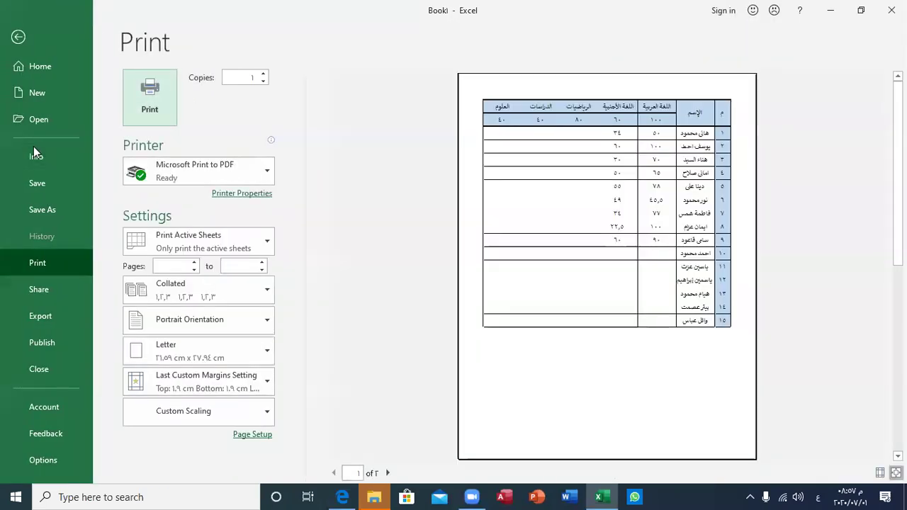
pyautogui.click(18, 36)
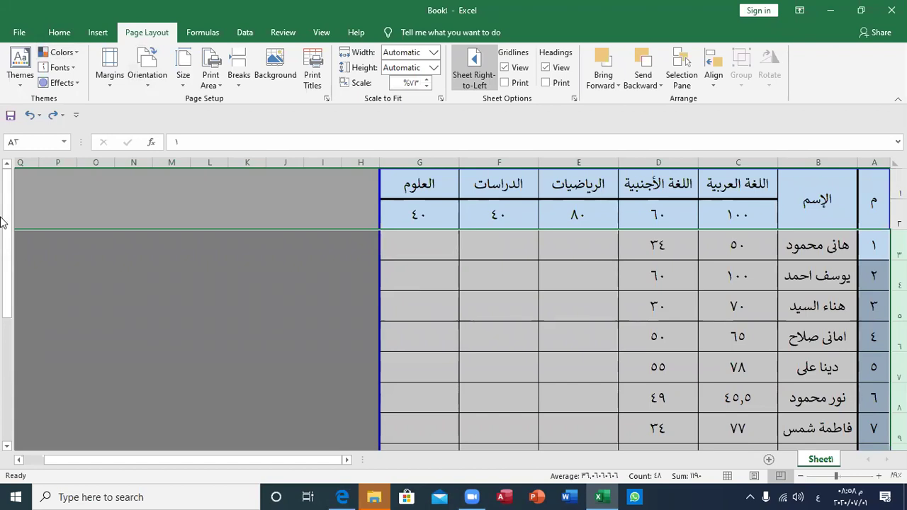
# Step: Make rows 8–15 taller, then rows 11–15 taller still
pyautogui.moveTo(6, 233)
pyautogui.mouseDown()
pyautogui.moveTo(30, 357)
pyautogui.moveTo(30, 350)
pyautogui.mouseUp()
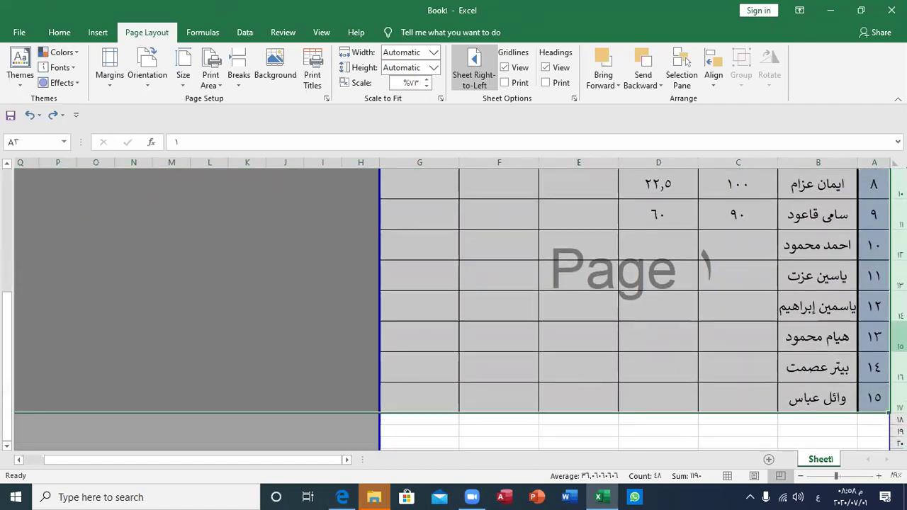
pyautogui.moveTo(897, 291); pyautogui.dragTo(897, 314)
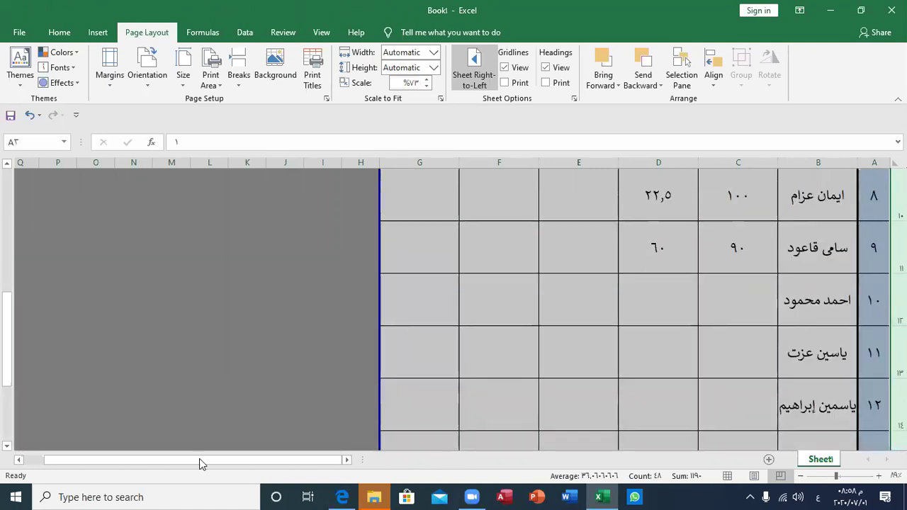
pyautogui.click(6, 445)
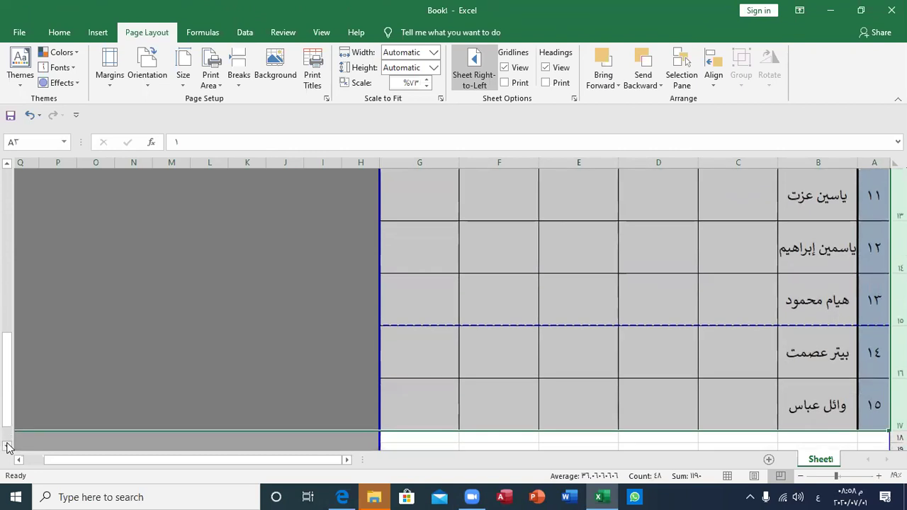
pyautogui.moveTo(898, 273); pyautogui.dragTo(899, 288)
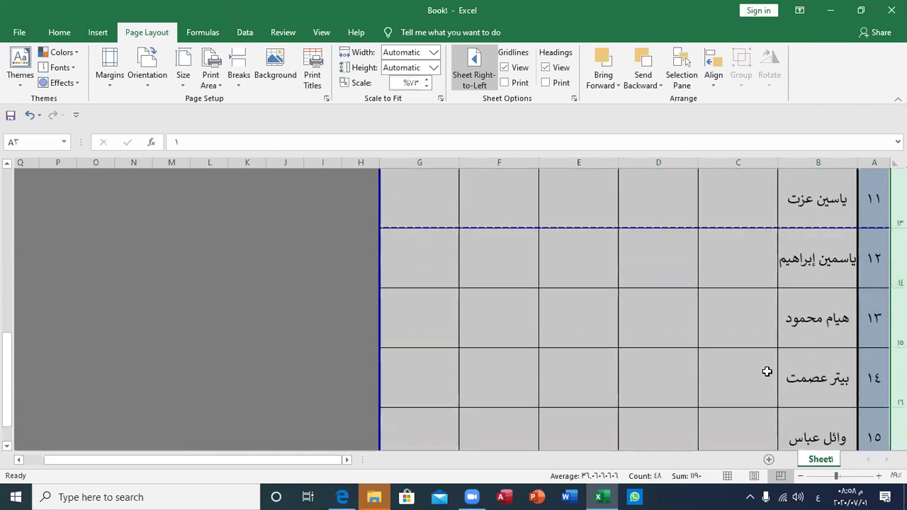
pyautogui.click(767, 371)
# Step: Preview the printout to confirm page 2 shows the repeated headings
pyautogui.hotkey('ctrl', 'p')
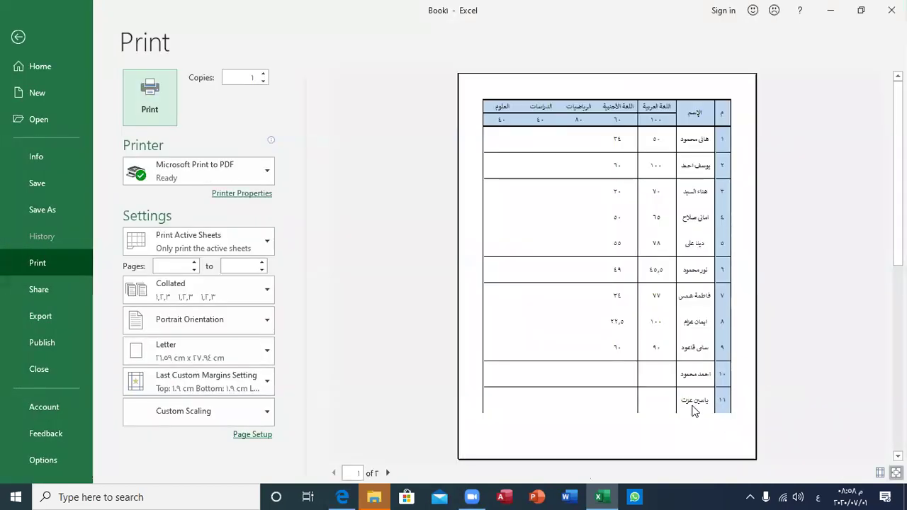
pyautogui.click(388, 474)
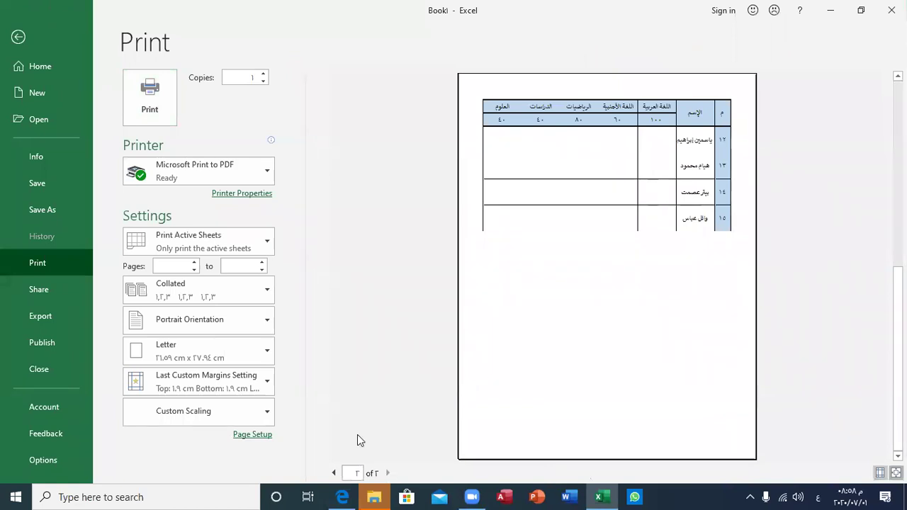
pyautogui.click(18, 39)
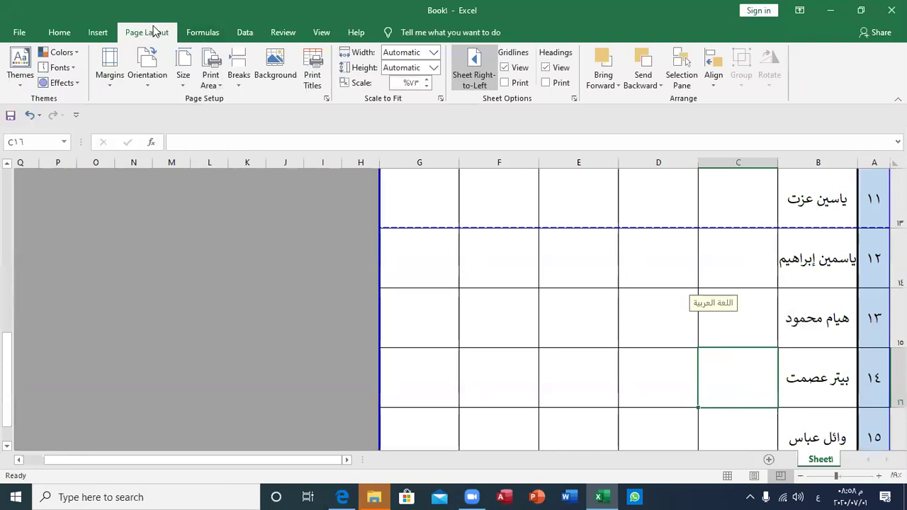
# Step: Delete $1:$2 from Rows to repeat at top in Print Titles
pyautogui.click(313, 80)
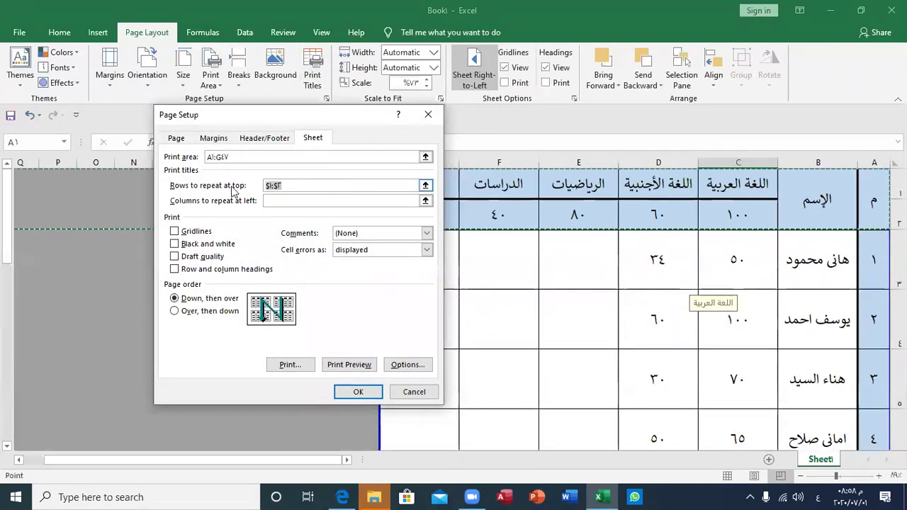
pyautogui.press('BackSpace')
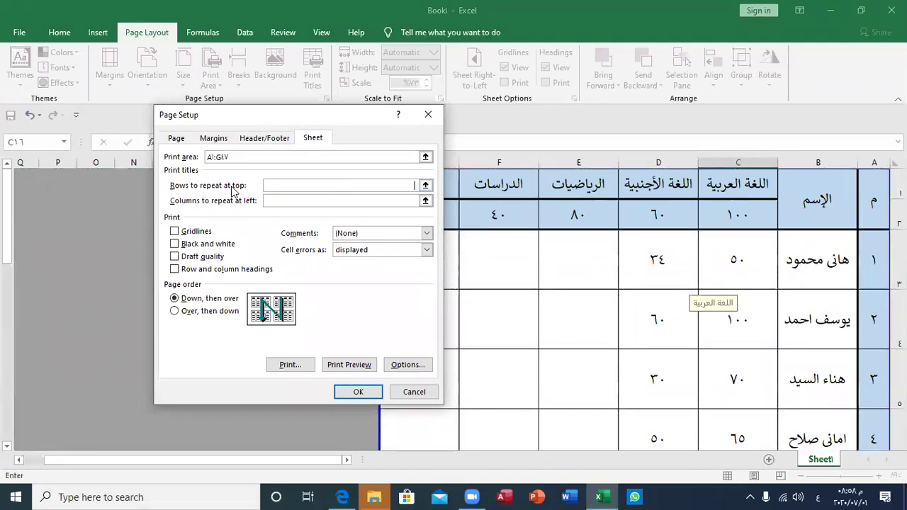
pyautogui.click(362, 392)
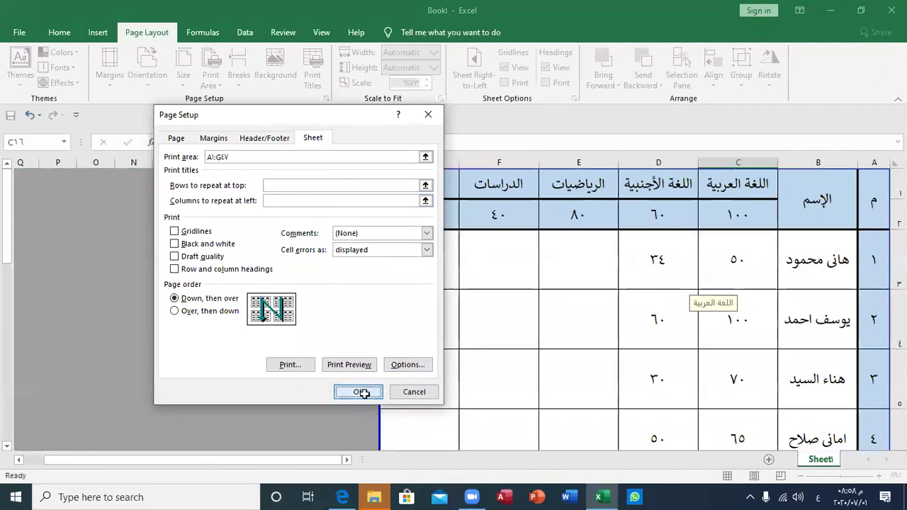
# Step: Preview page 2 of the printout, now without headings
pyautogui.hotkey('ctrl', 'p')
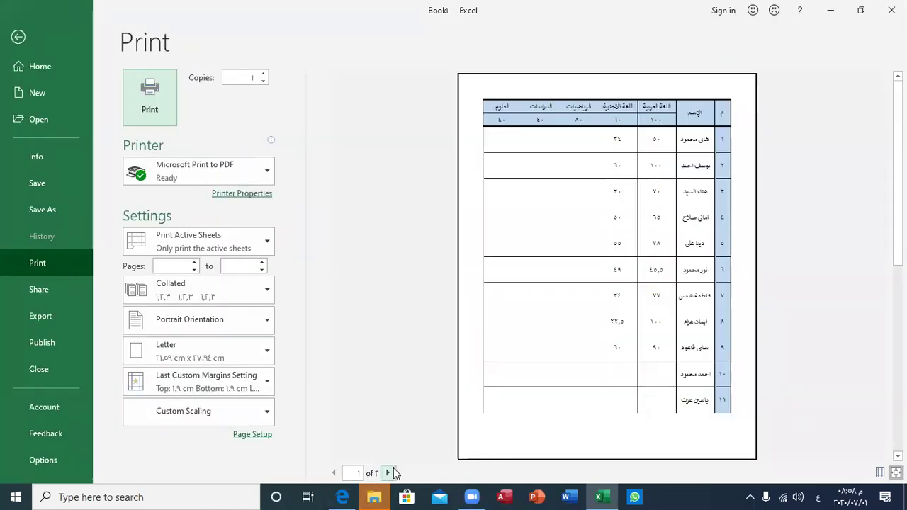
pyautogui.click(389, 474)
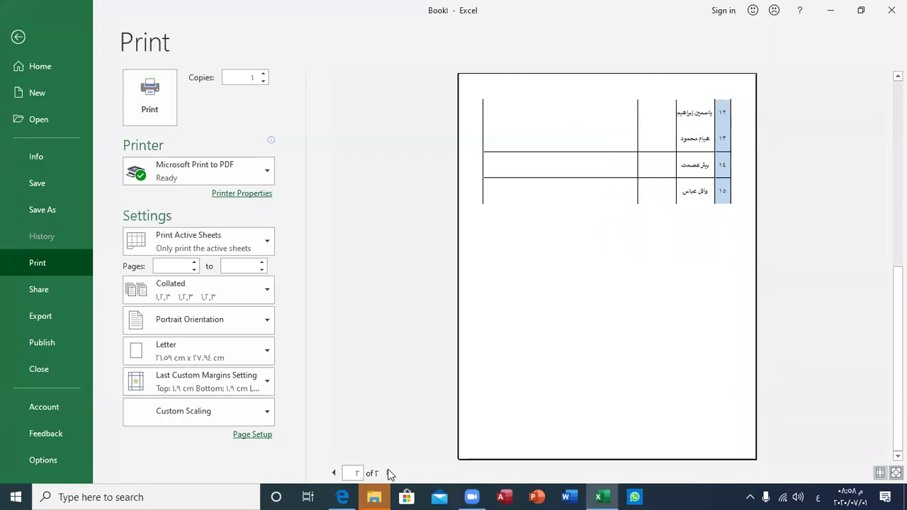
pyautogui.click(19, 38)
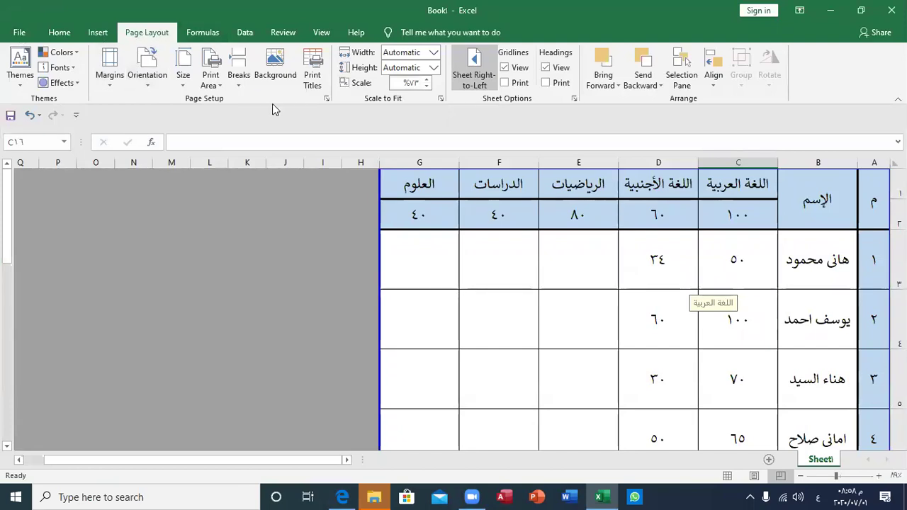
# Step: Set rows $1:$2 to repeat at the top again and open the print preview
pyautogui.click(313, 68)
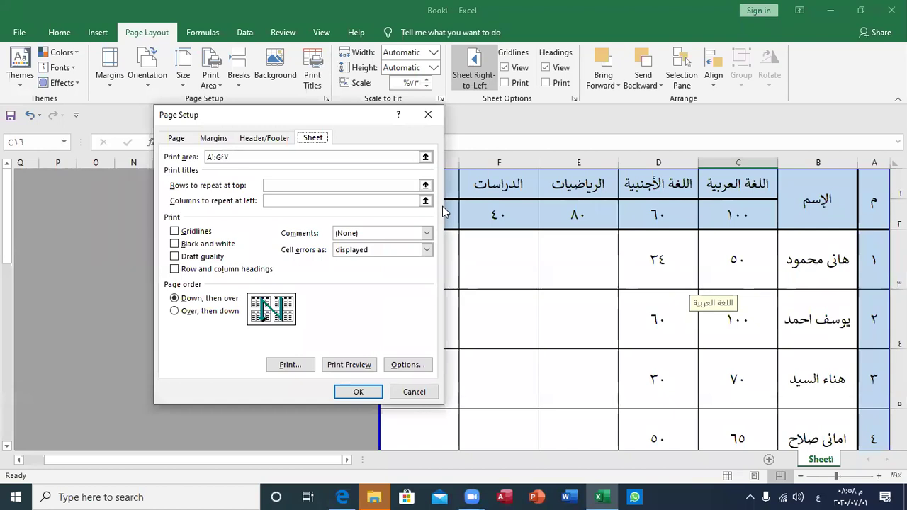
pyautogui.click(271, 184)
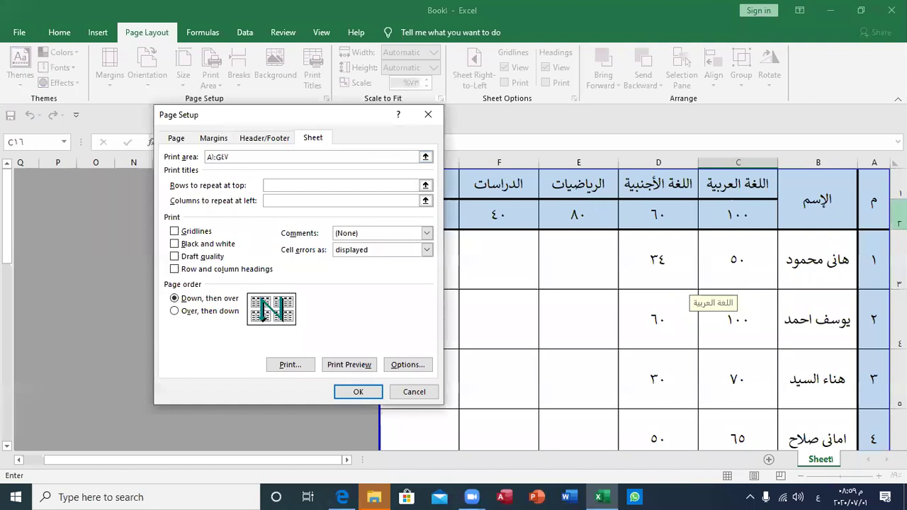
pyautogui.click(765, 198)
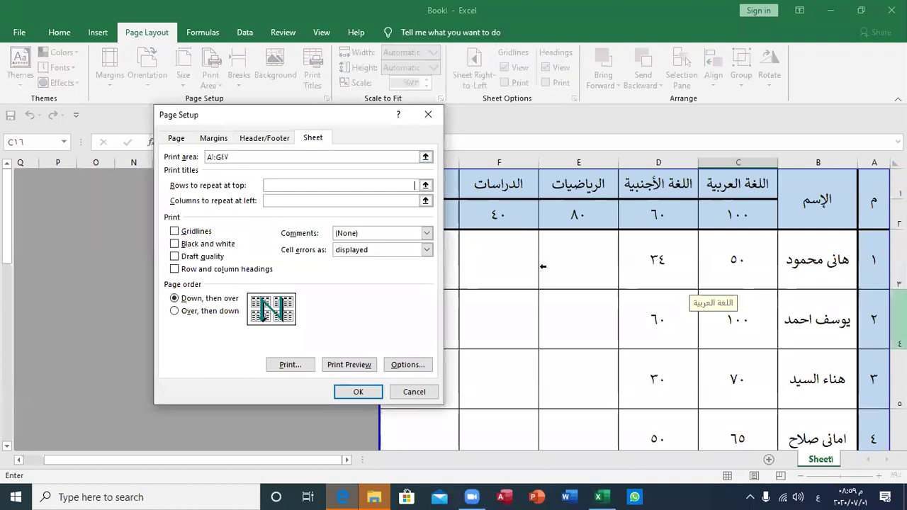
pyautogui.moveTo(898, 182); pyautogui.dragTo(898, 213)
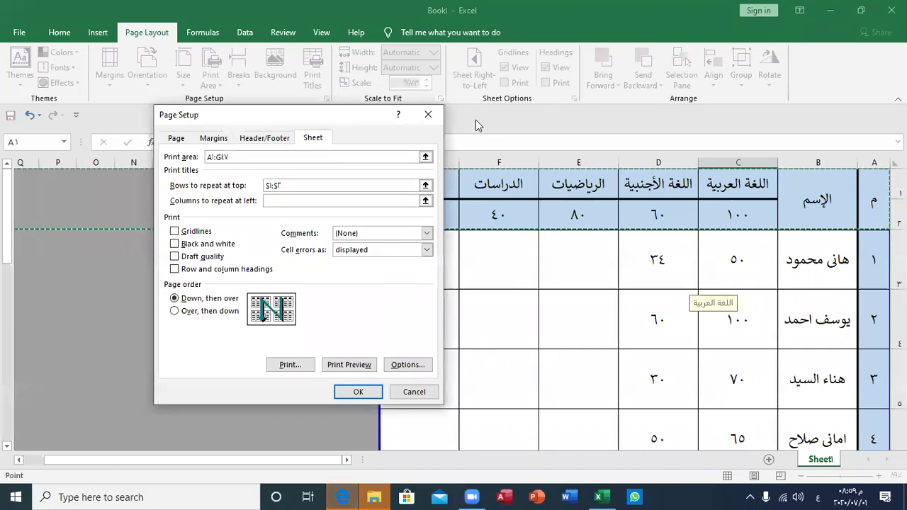
pyautogui.click(403, 136)
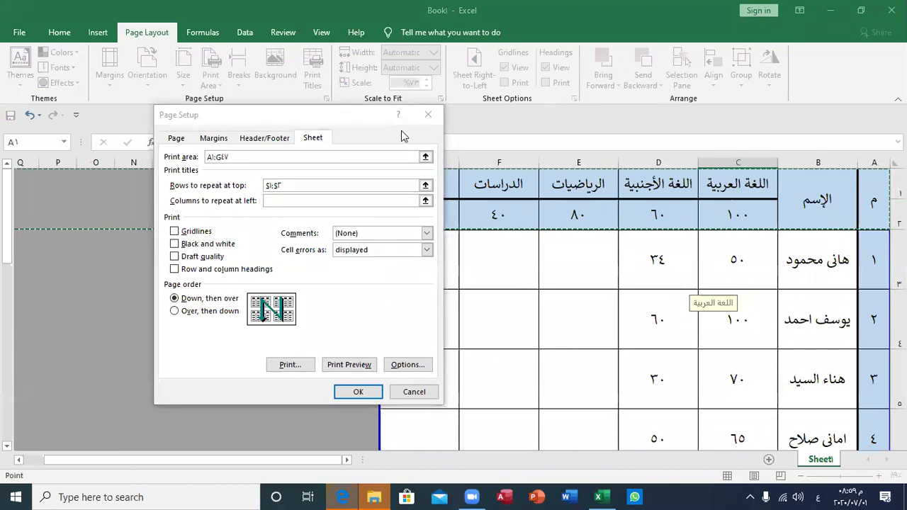
pyautogui.moveTo(285, 114); pyautogui.dragTo(409, 115)
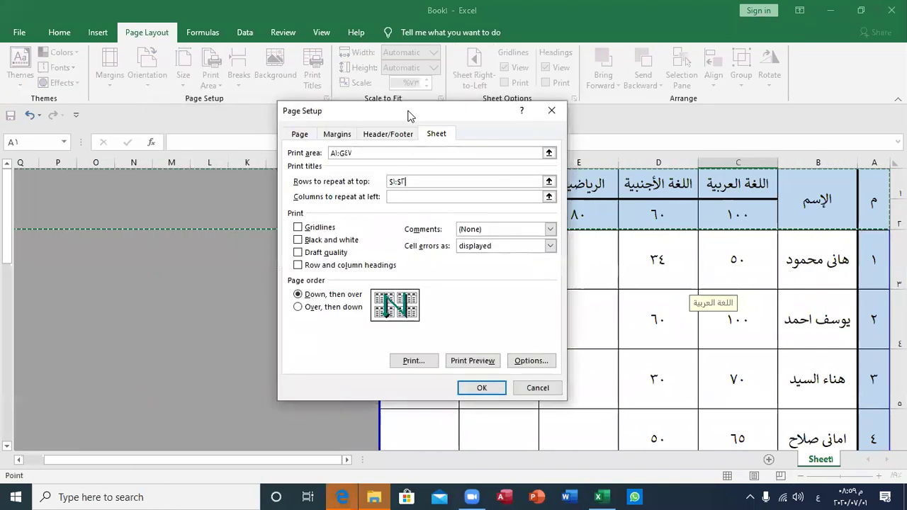
pyautogui.click(496, 388)
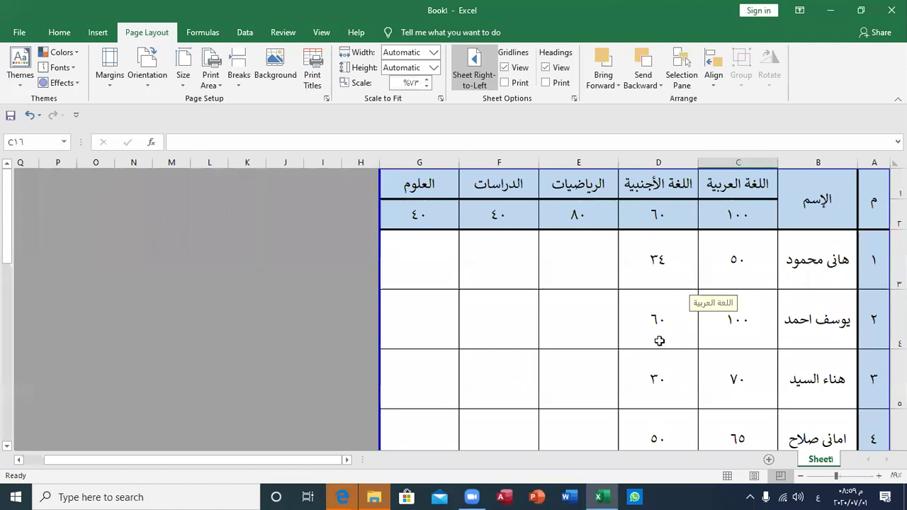
pyautogui.hotkey('ctrl', 'p')
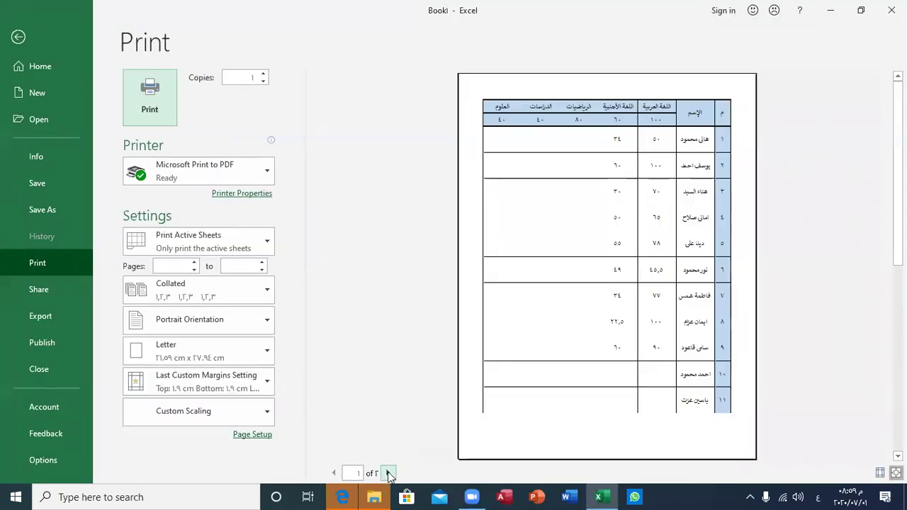
pyautogui.click(387, 473)
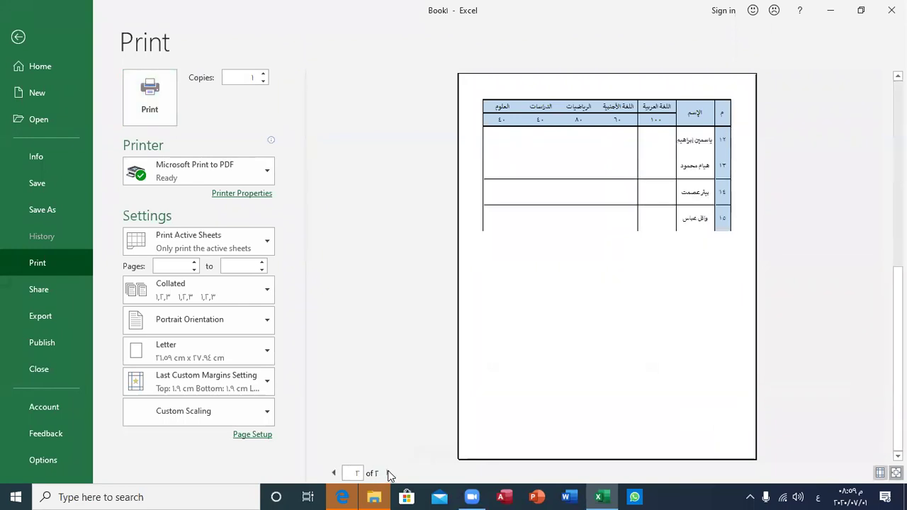
pyautogui.click(19, 37)
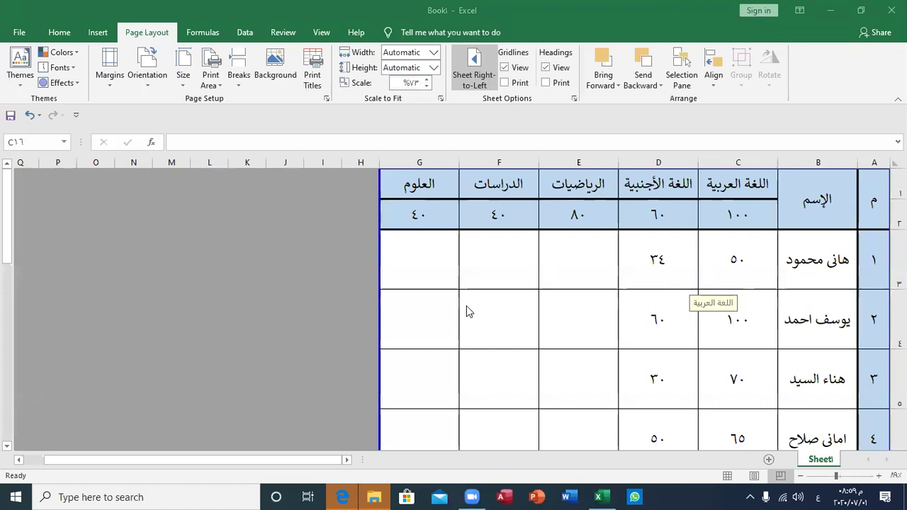
# Step: Enter the first student's grades 79, 39 and 40 in E3:G3
pyautogui.click(588, 262)
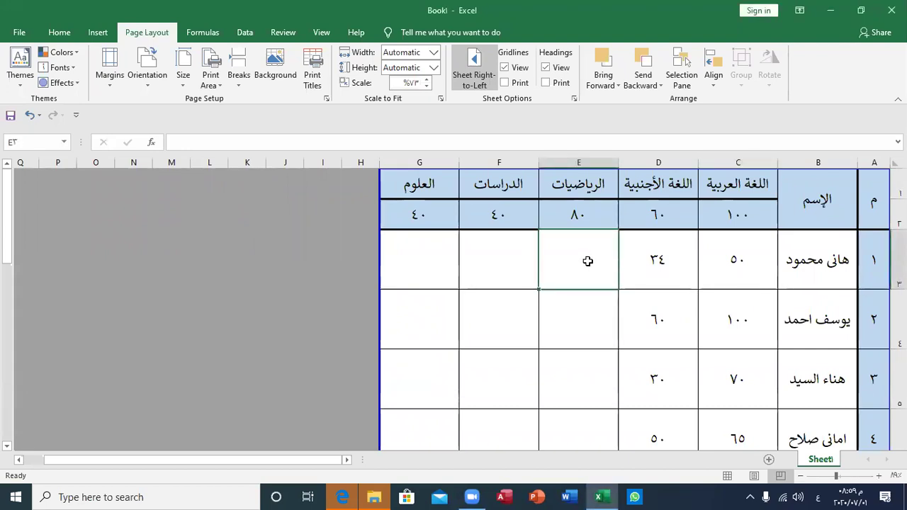
pyautogui.write('79')
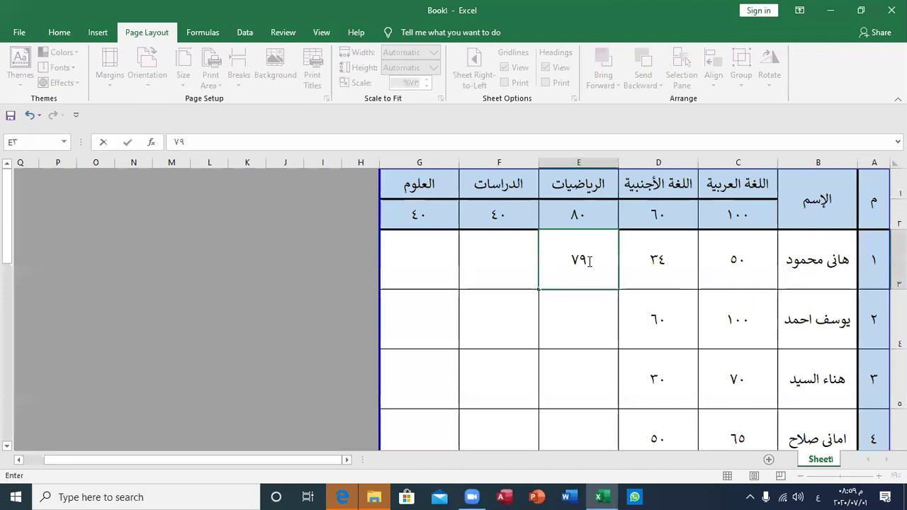
pyautogui.press('Tab')
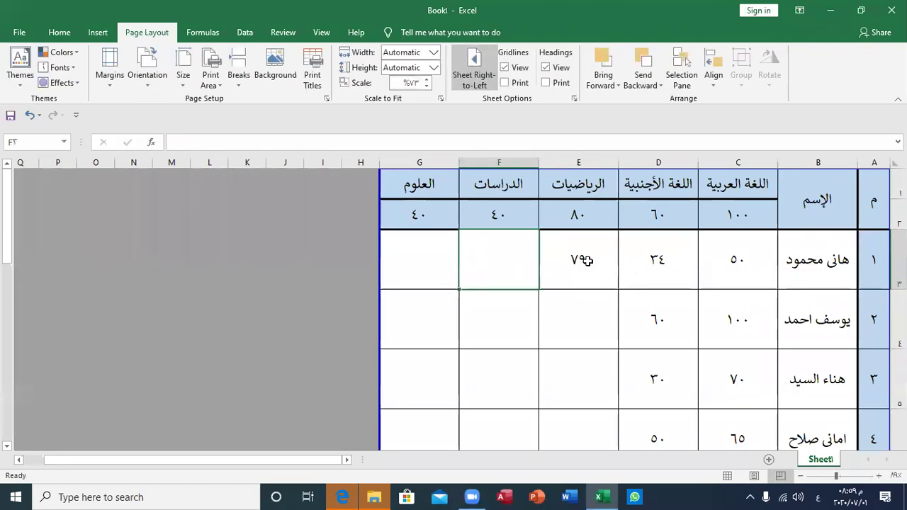
pyautogui.write('39')
pyautogui.press('Tab')
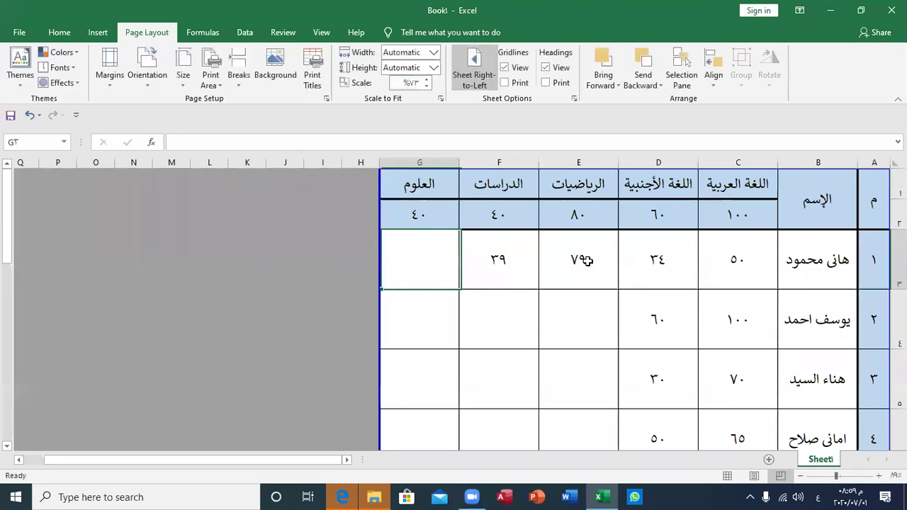
pyautogui.write('40')
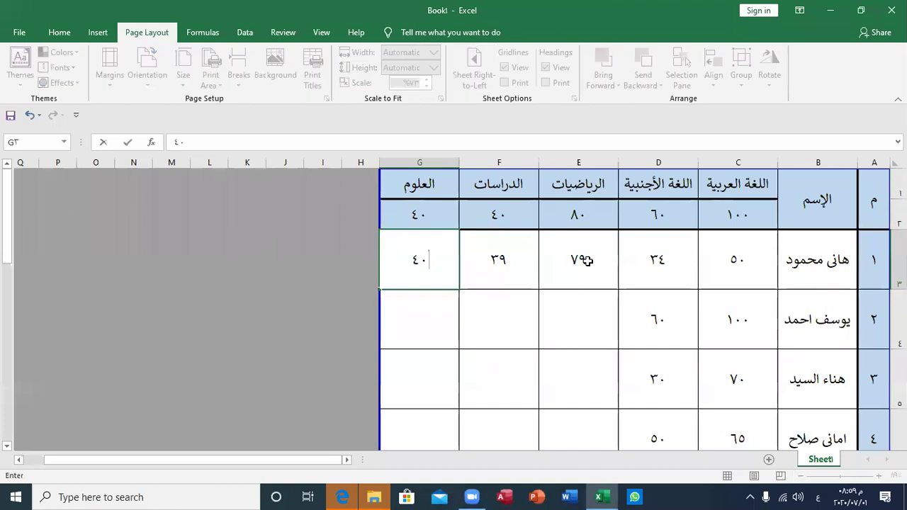
pyautogui.press('Return')
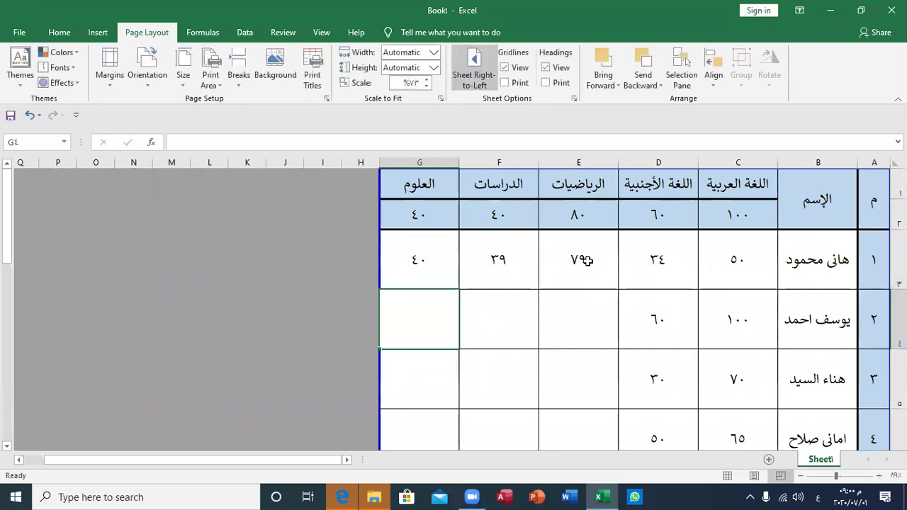
# Step: Enter the second student's grades 35, 29 and 76 in G4, F4 and E4
pyautogui.write('35')
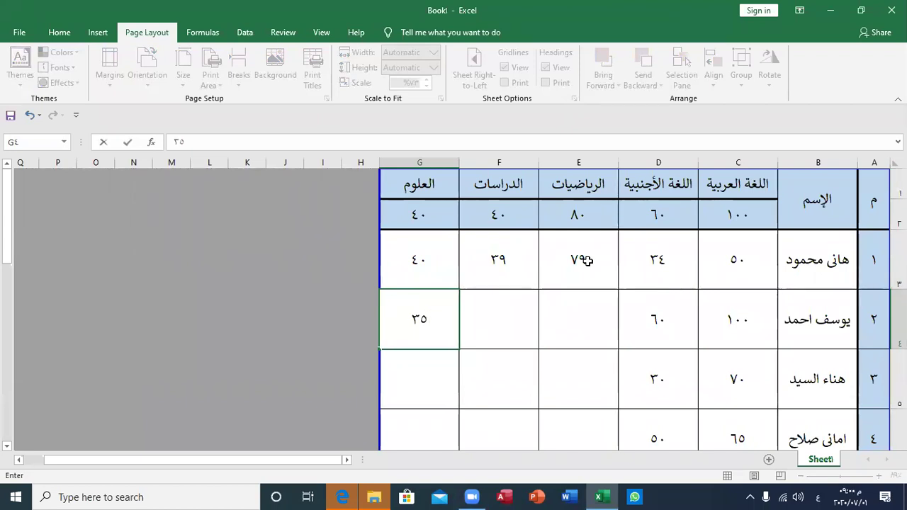
pyautogui.press('Right')
pyautogui.write('29')
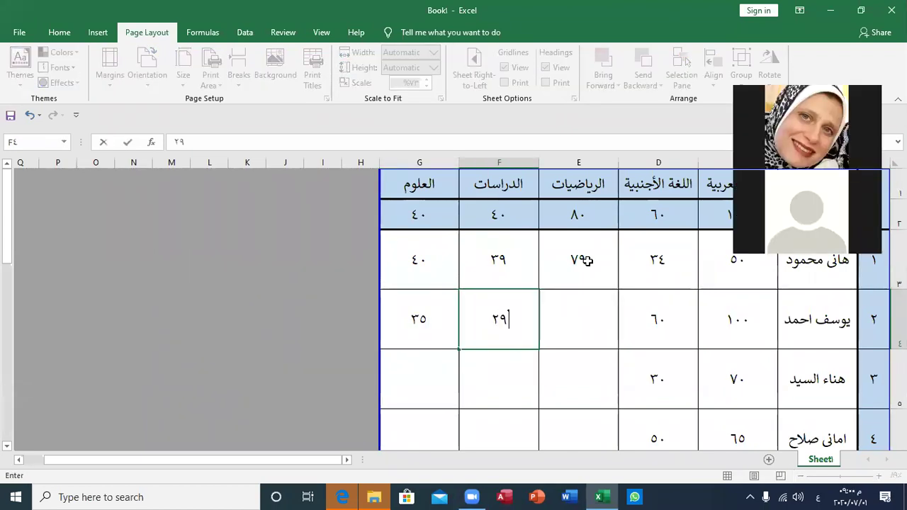
pyautogui.press('Right')
pyautogui.write('76')
pyautogui.press('Return')
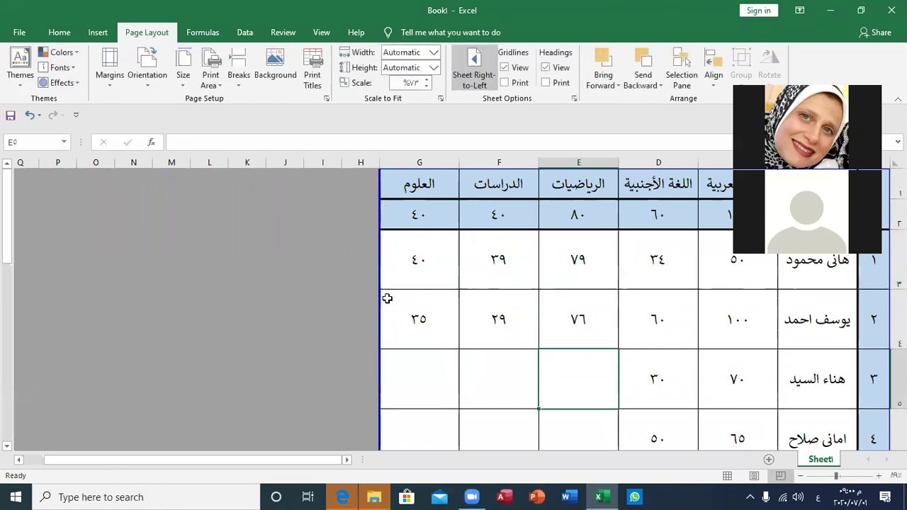
pyautogui.click(341, 275)
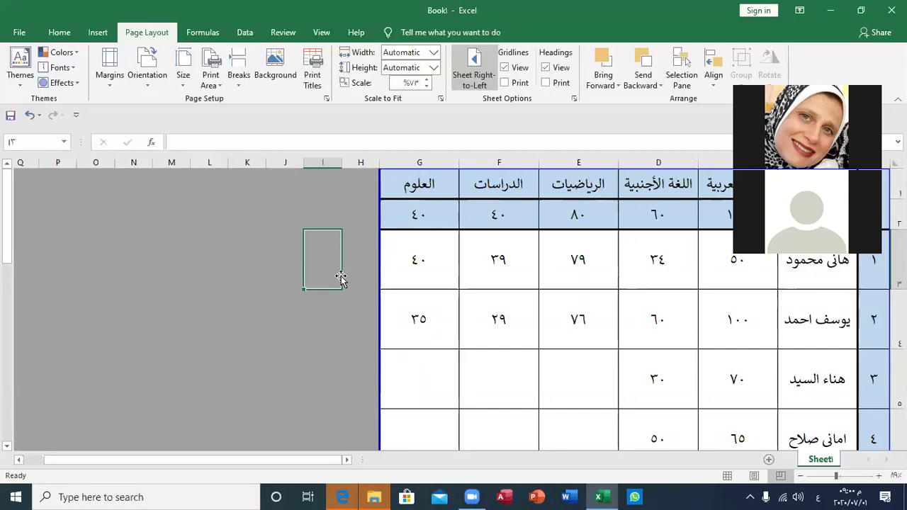
# Step: Open Save As and choose the Desktop as the save location
pyautogui.click(19, 33)
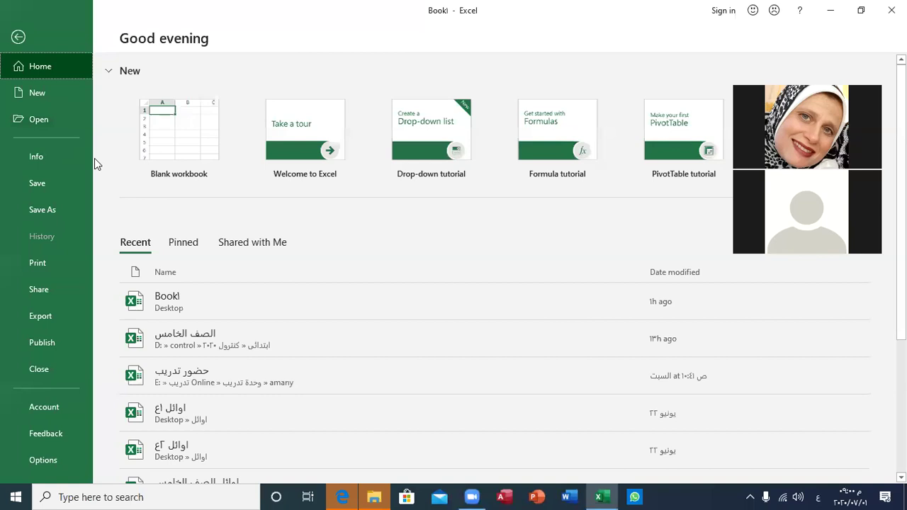
pyautogui.click(48, 210)
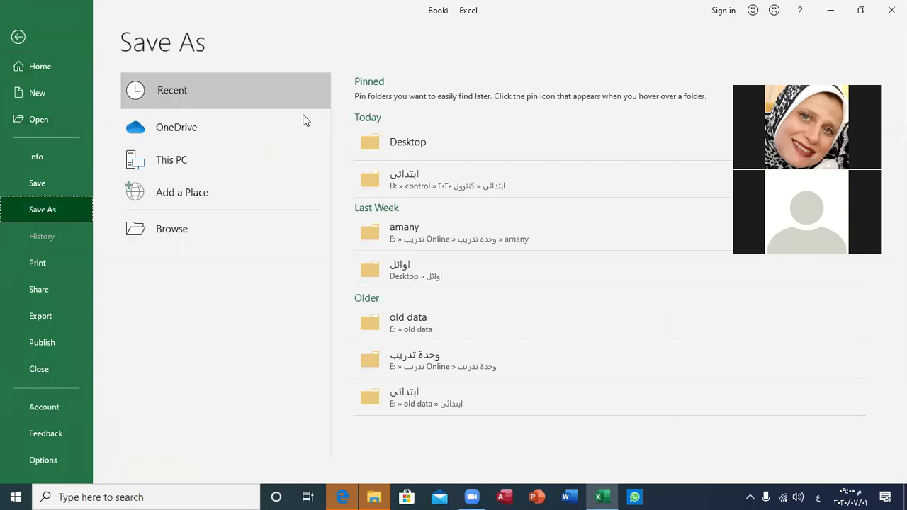
pyautogui.click(177, 230)
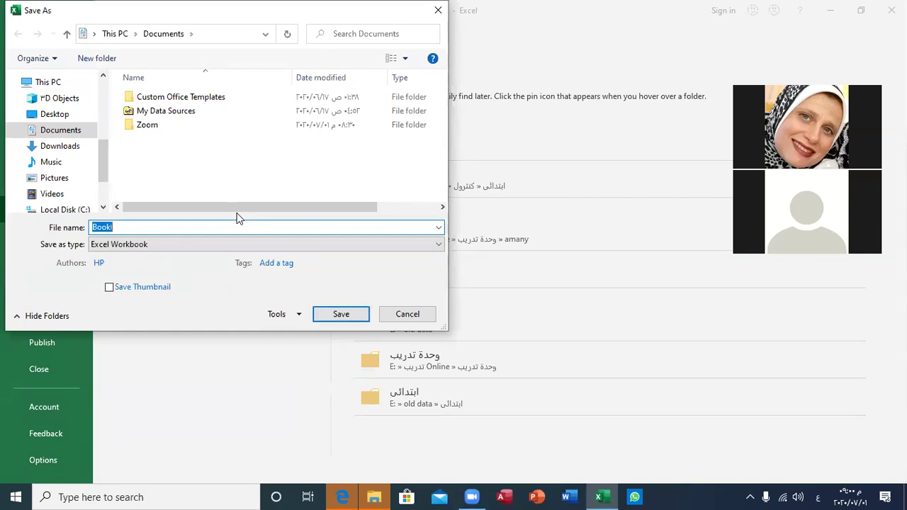
pyautogui.moveTo(218, 14); pyautogui.dragTo(304, 81)
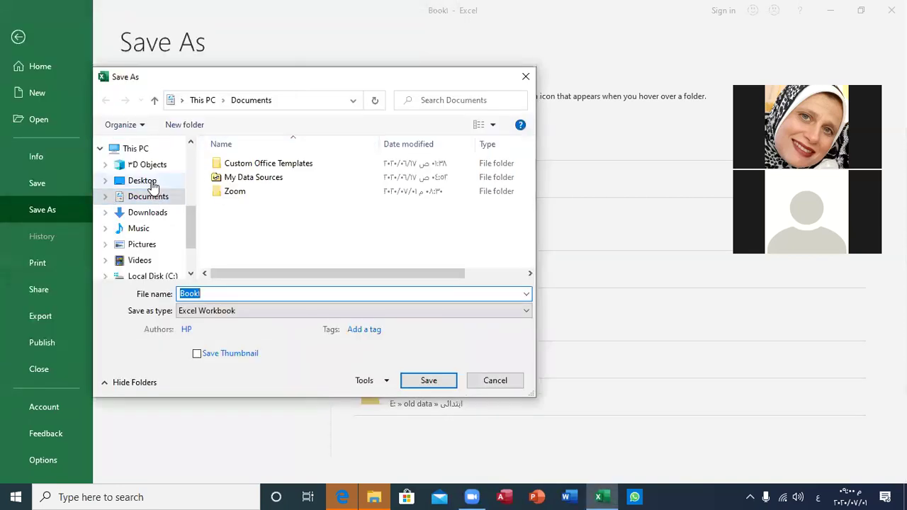
pyautogui.click(151, 182)
# Step: Replace the file name with 'amany', switching the keyboard to English
pyautogui.doubleClick(207, 296)
pyautogui.write('شةش')
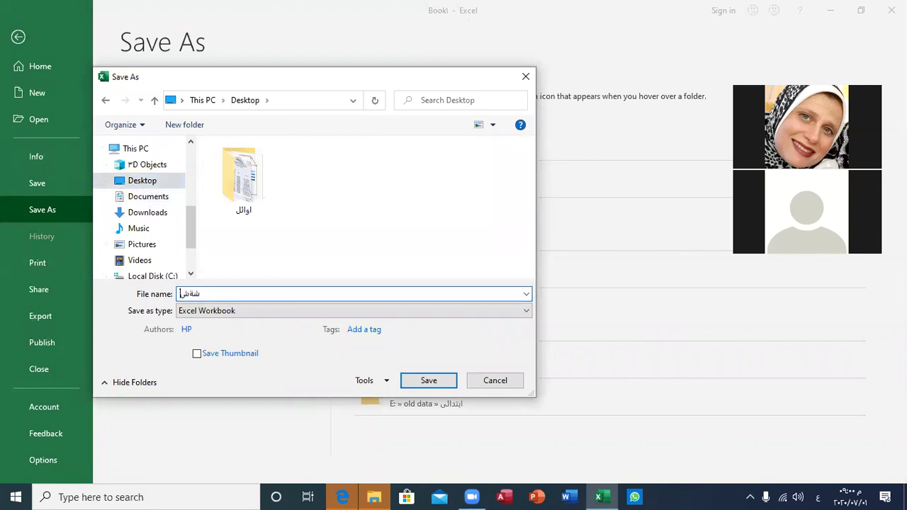
pyautogui.press('BackSpace')
pyautogui.press('BackSpace')
pyautogui.press('BackSpace')
pyautogui.hotkey('alt', 'shift')
pyautogui.write('amany')
# Step: Set and confirm a password to open in General Options, then save the workbook
pyautogui.click(387, 383)
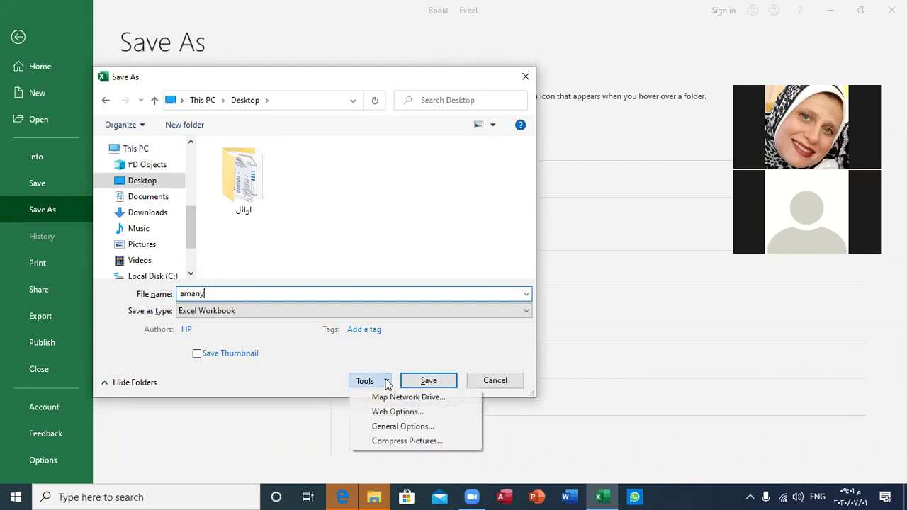
pyautogui.click(394, 429)
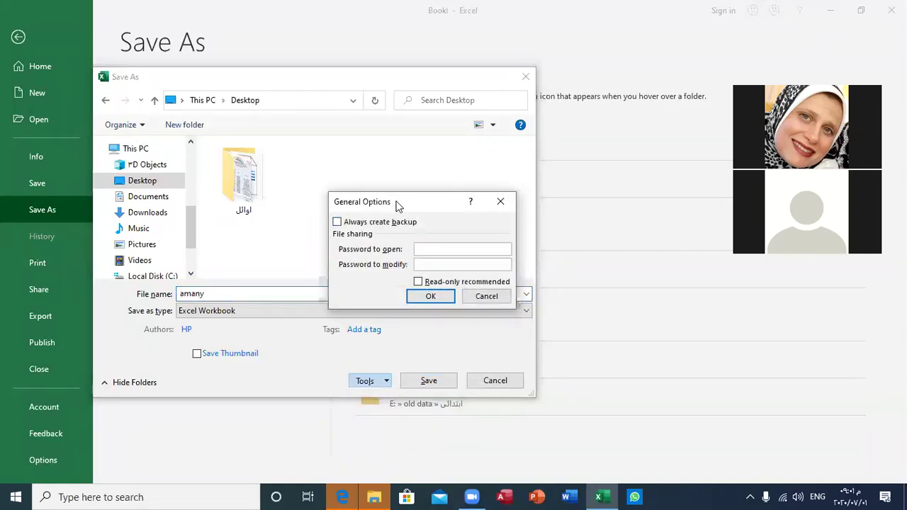
pyautogui.moveTo(397, 204); pyautogui.dragTo(287, 191)
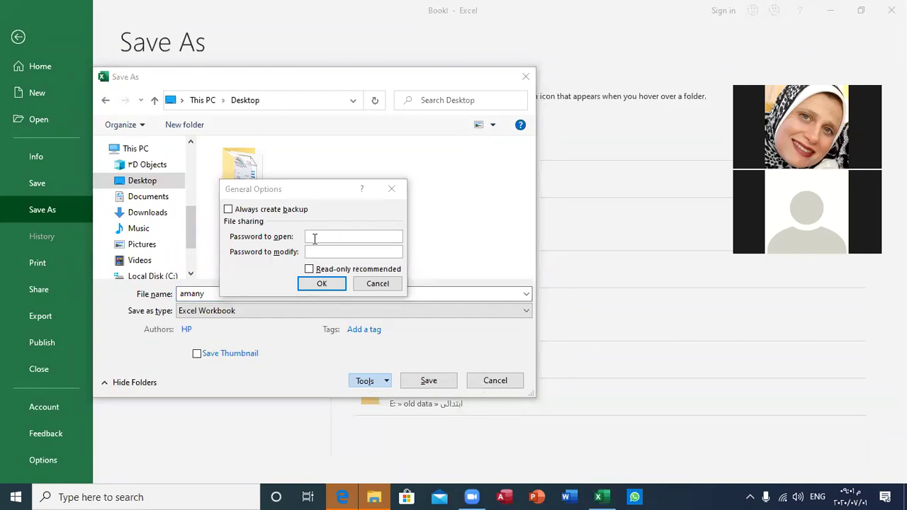
pyautogui.click(313, 236)
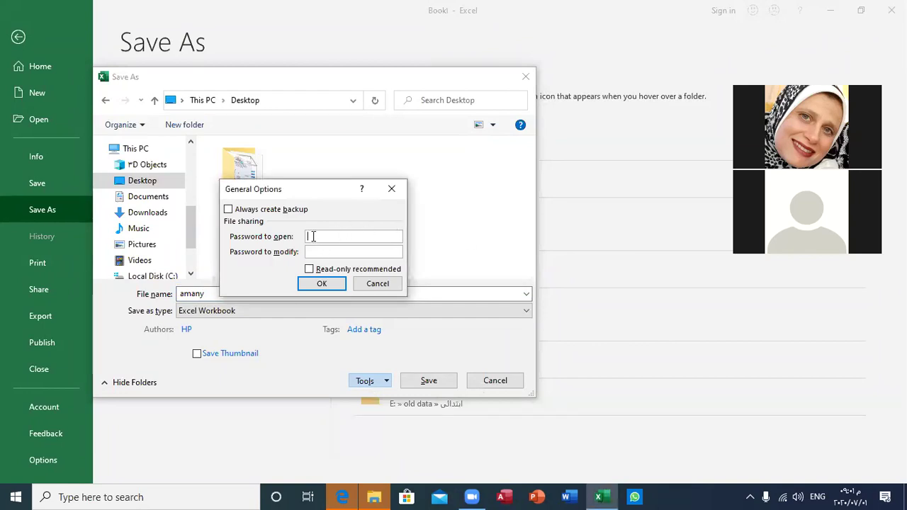
pyautogui.press('Return')
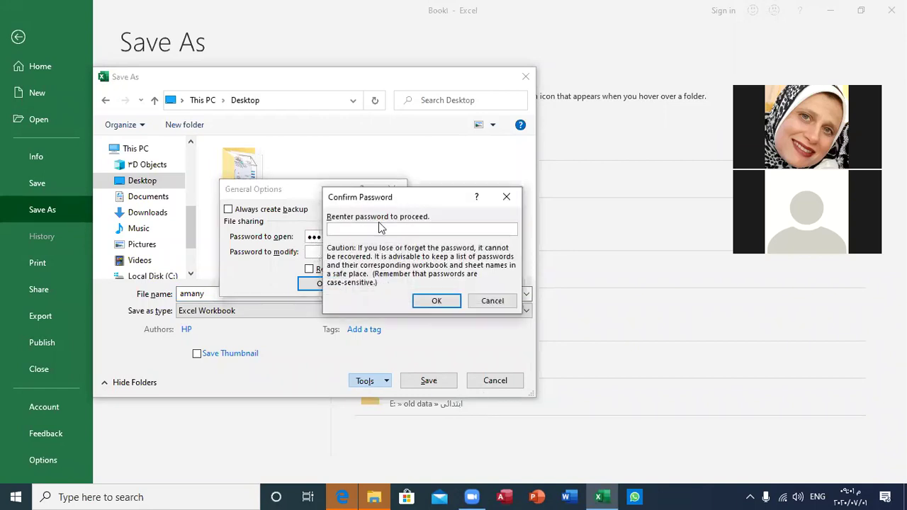
pyautogui.moveTo(423, 198); pyautogui.dragTo(360, 182)
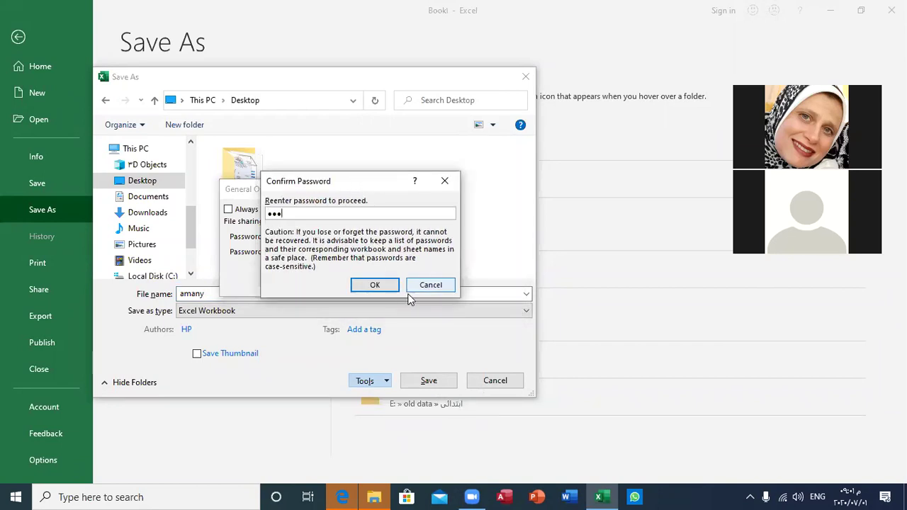
pyautogui.click(394, 285)
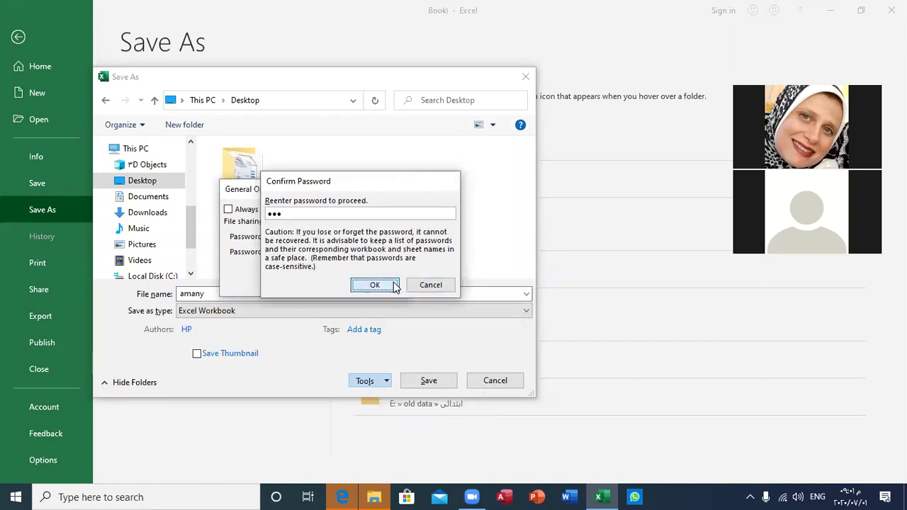
pyautogui.click(428, 382)
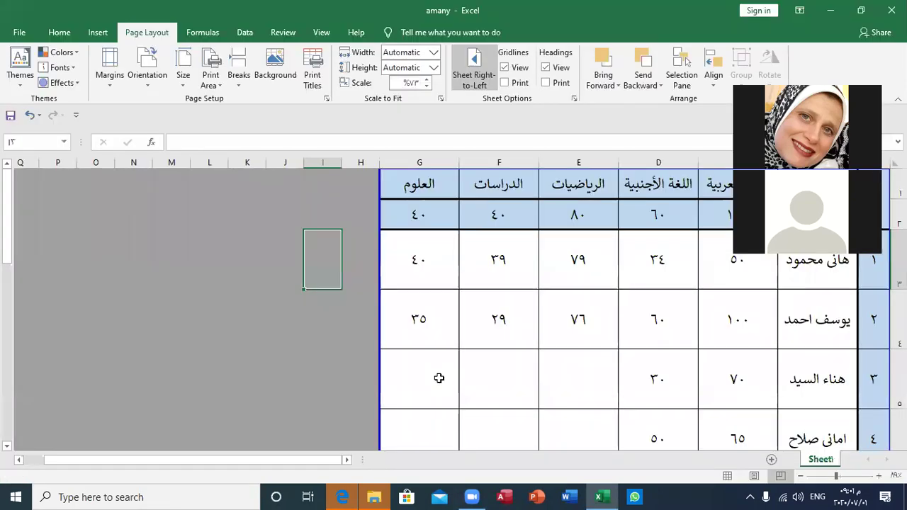
# Step: Close Excel, reopen amany from the desktop, and unlock it with its password
pyautogui.hotkey('alt', 'F4')
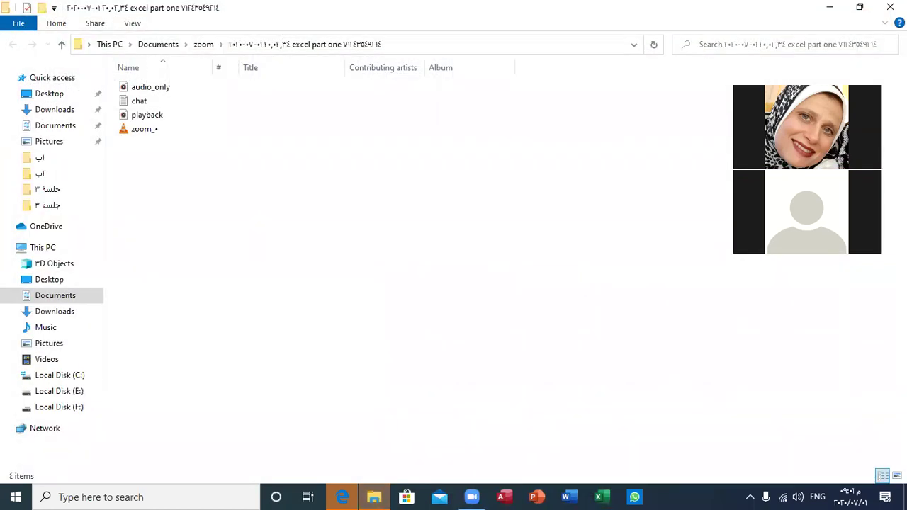
pyautogui.click(829, 8)
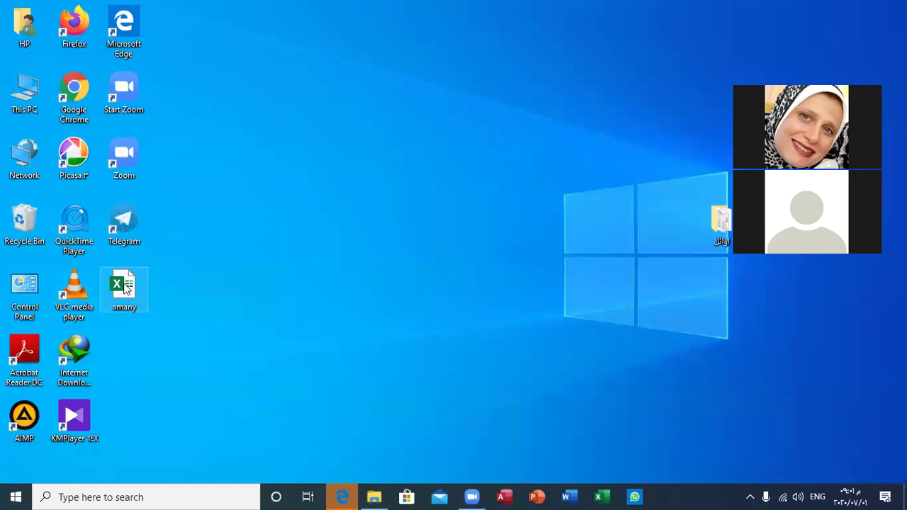
pyautogui.doubleClick(124, 285)
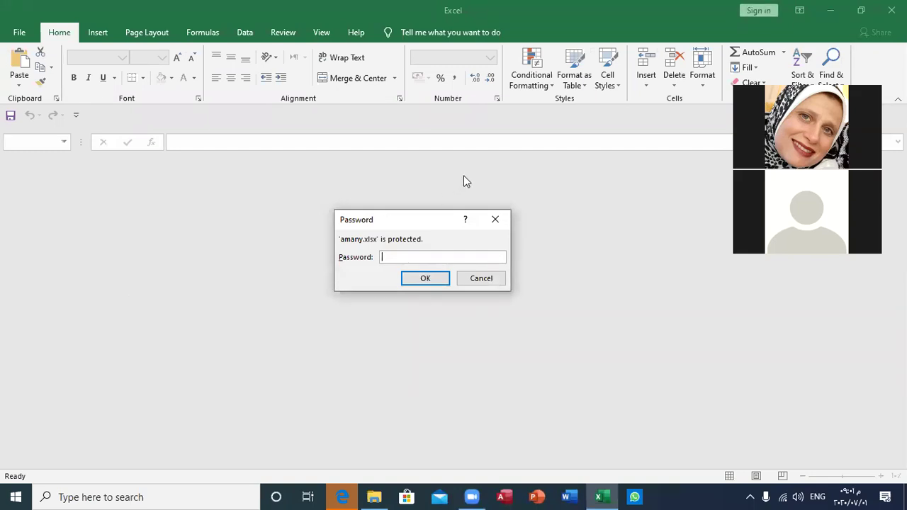
pyautogui.click(395, 256)
pyautogui.click(407, 279)
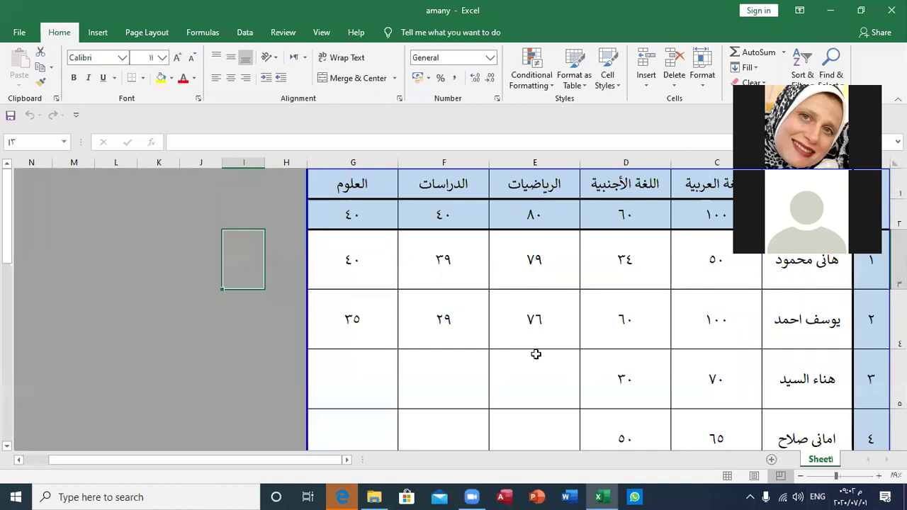
# Step: Change the grade in cell E4 from 76 to 77
pyautogui.click(534, 319)
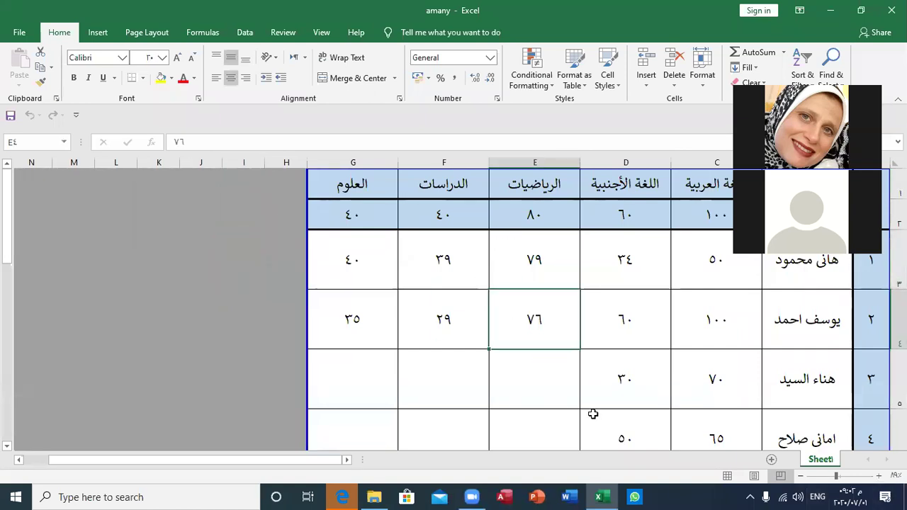
pyautogui.write('77')
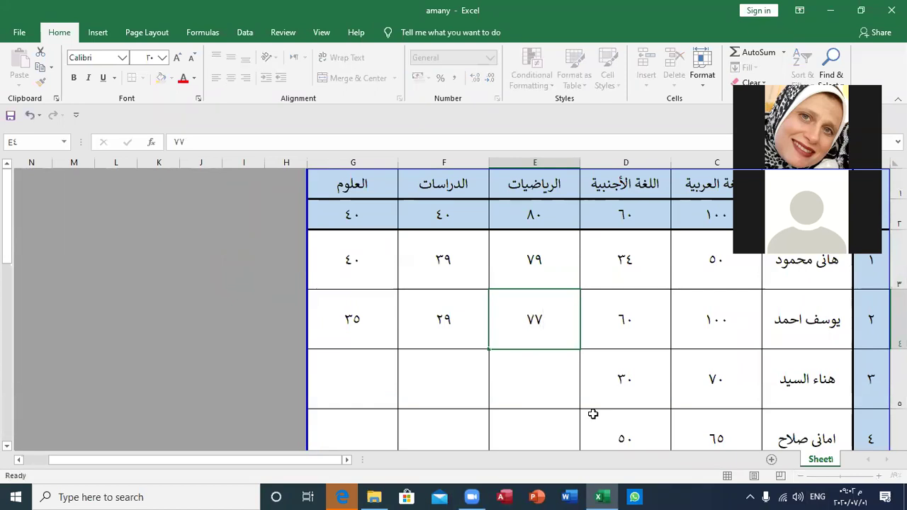
pyautogui.press('Return')
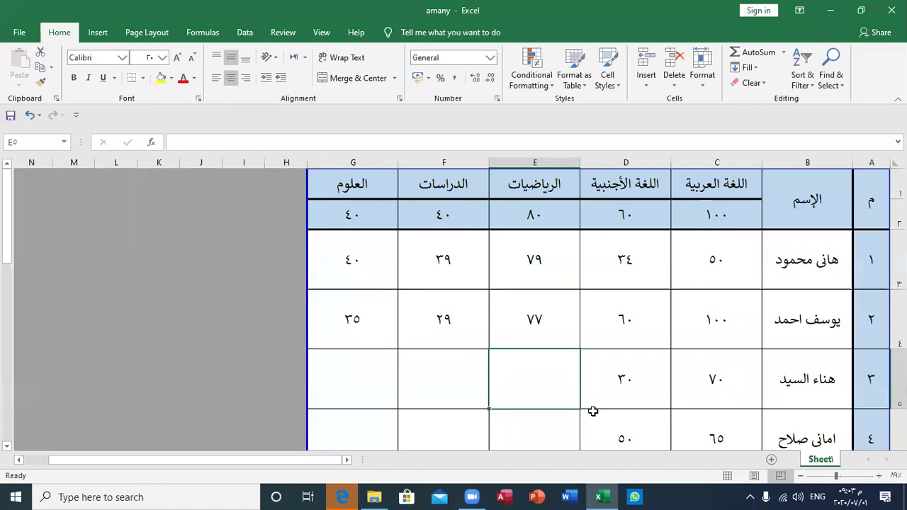
# Step: Bring up the Protect Sheet settings from the Review commands for the grades sheet
pyautogui.click(284, 35)
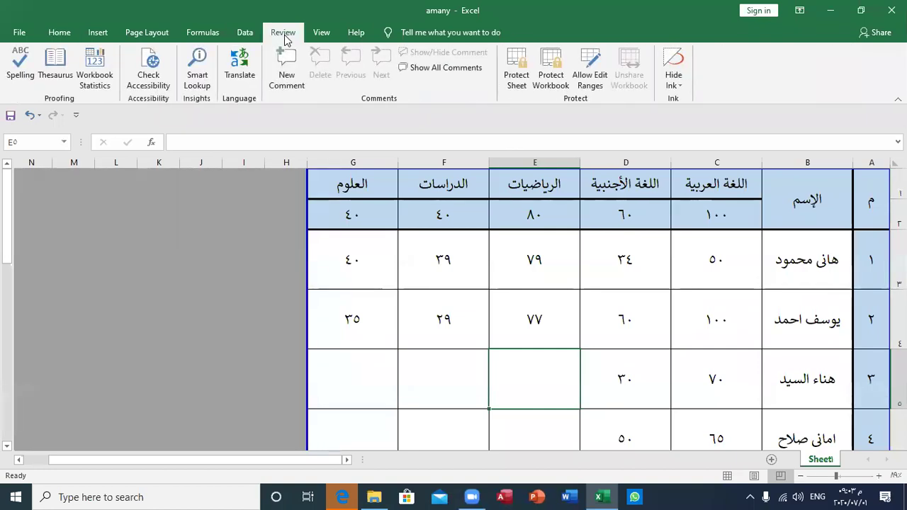
pyautogui.click(517, 79)
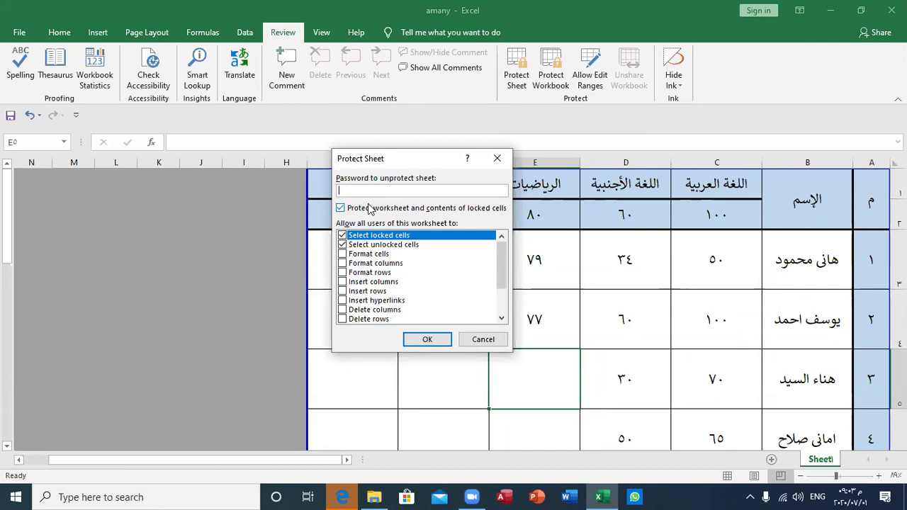
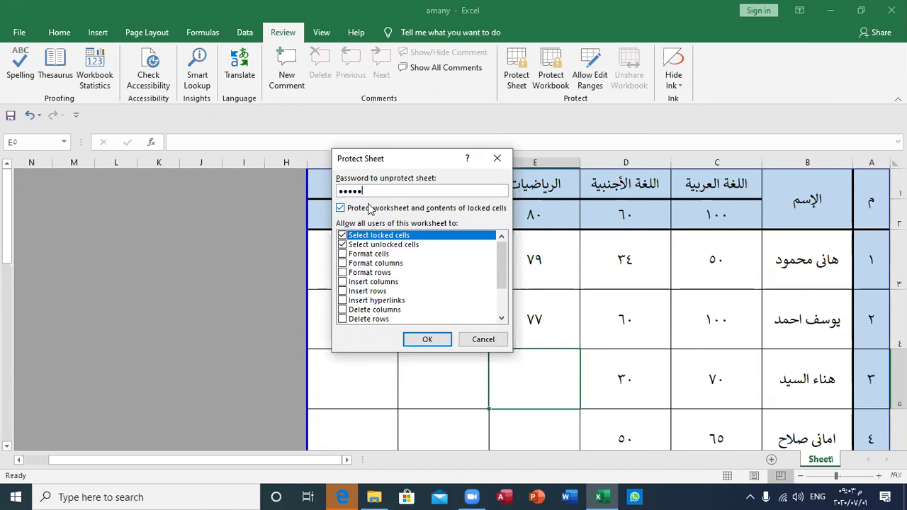
# Step: Protect the amany grades sheet with a password and confirm the password
pyautogui.click(427, 340)
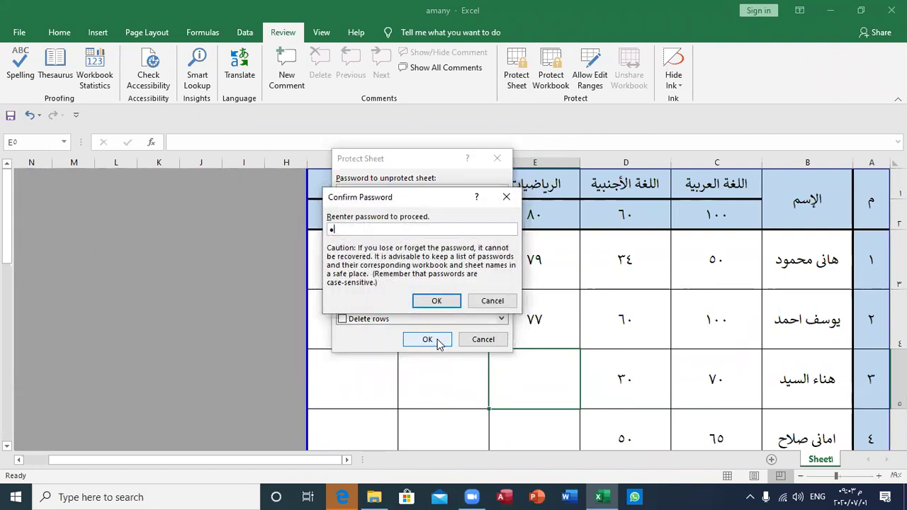
pyautogui.click(427, 301)
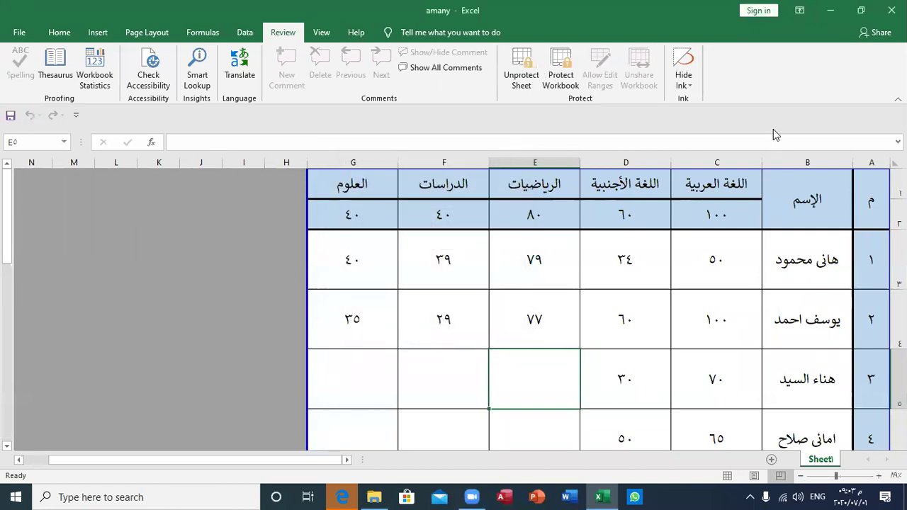
# Step: Save and close the amany workbook, then reopen it from the desktop with its password
pyautogui.click(887, 11)
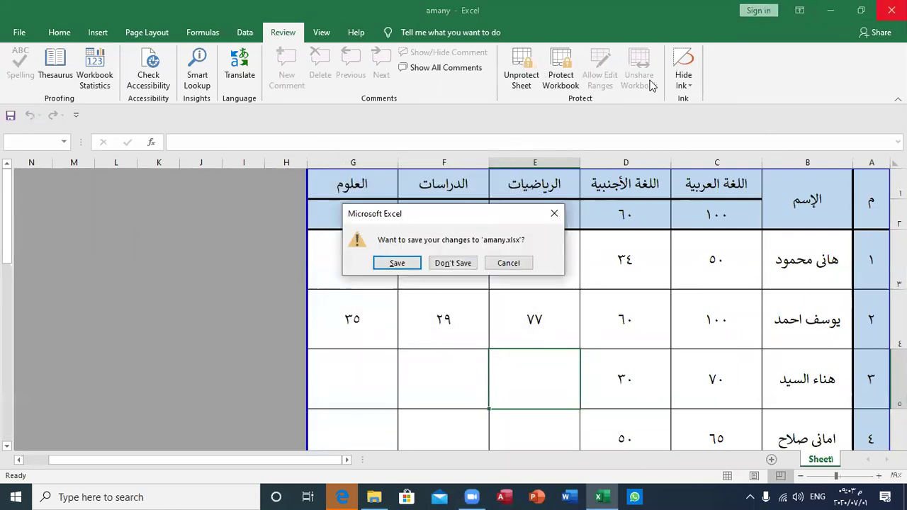
pyautogui.click(397, 263)
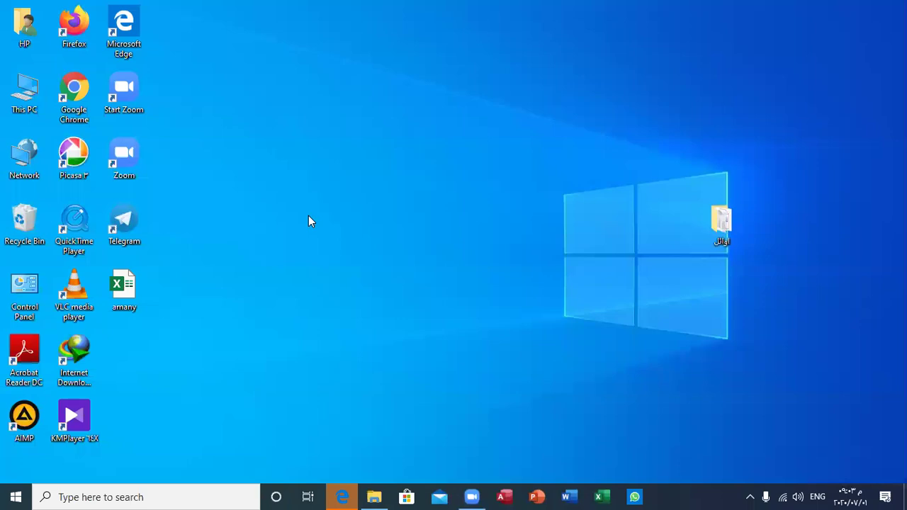
pyautogui.doubleClick(129, 295)
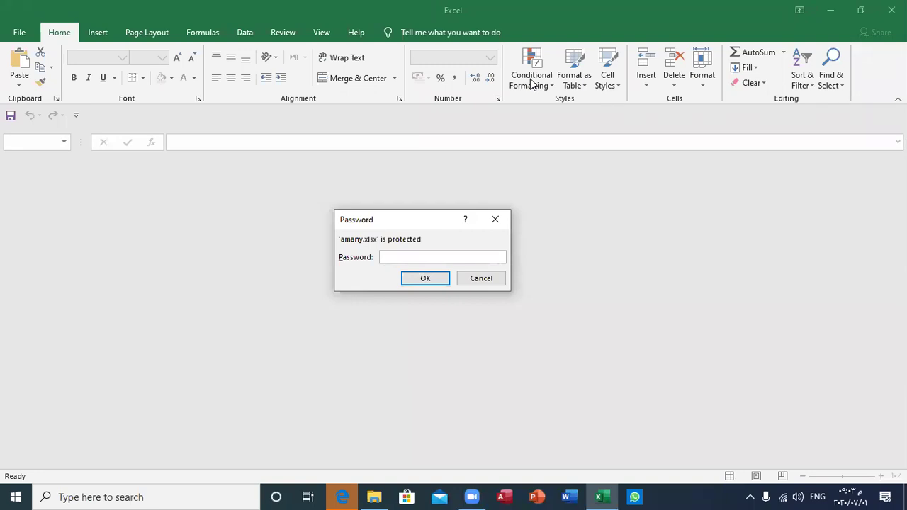
pyautogui.click(391, 256)
pyautogui.press('Return')
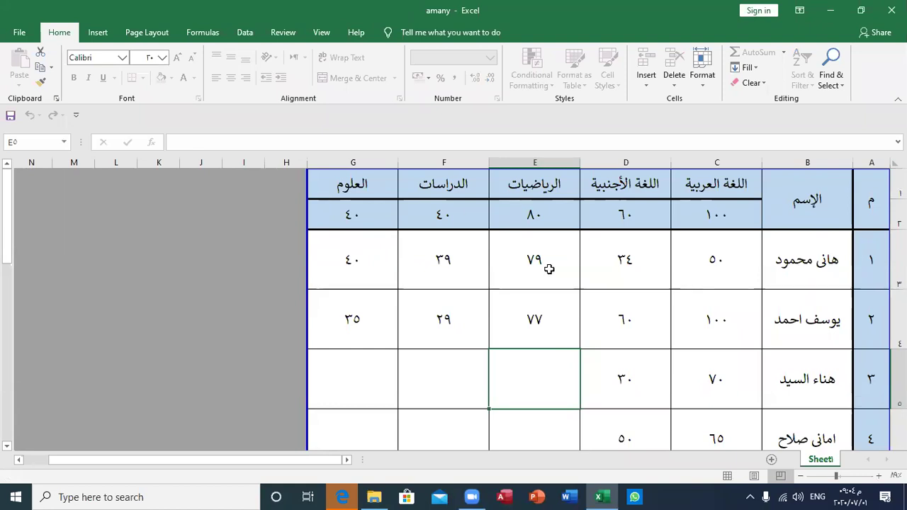
pyautogui.click(548, 267)
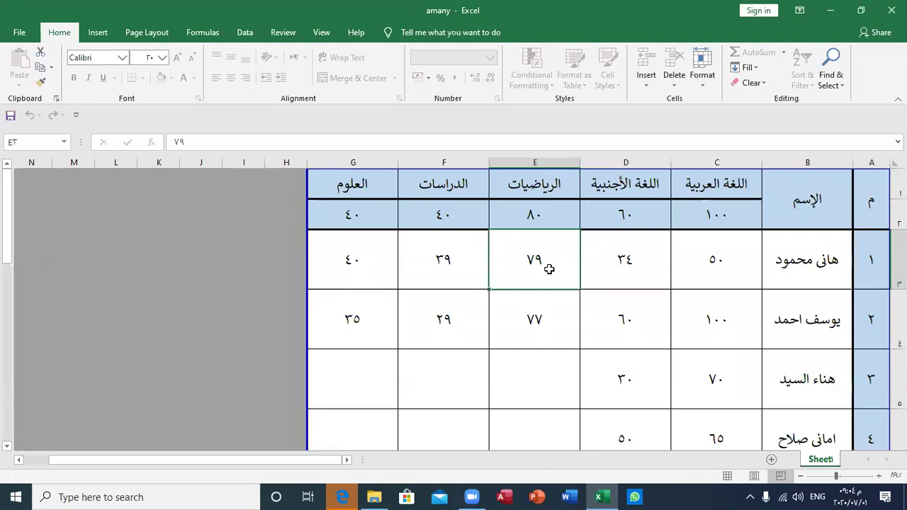
pyautogui.doubleClick(548, 268)
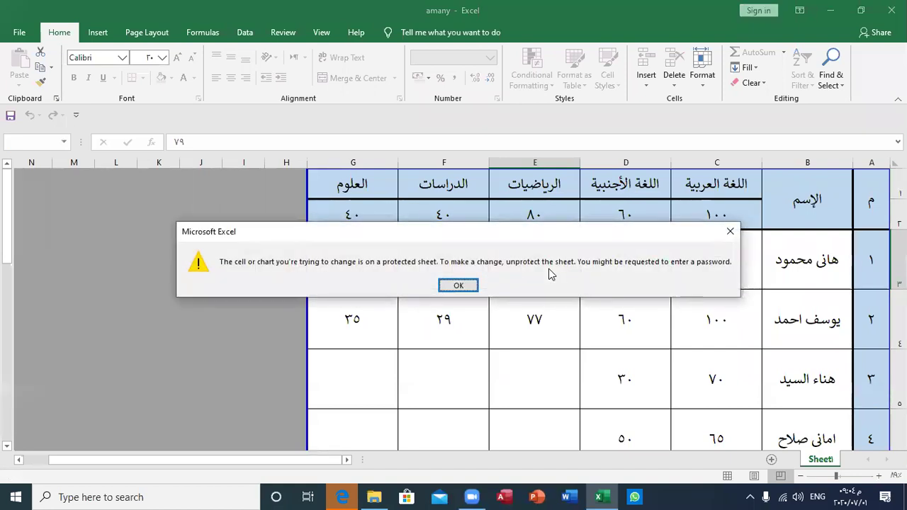
pyautogui.press('Return')
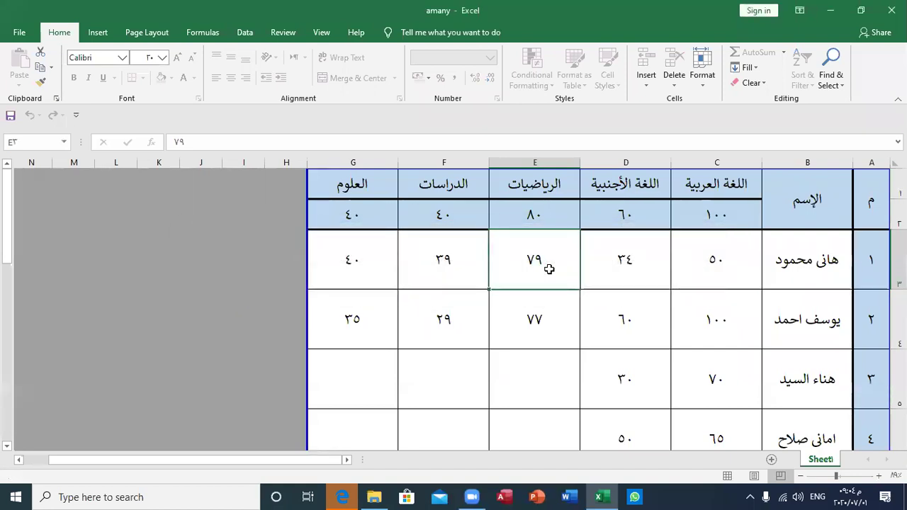
pyautogui.click(715, 270)
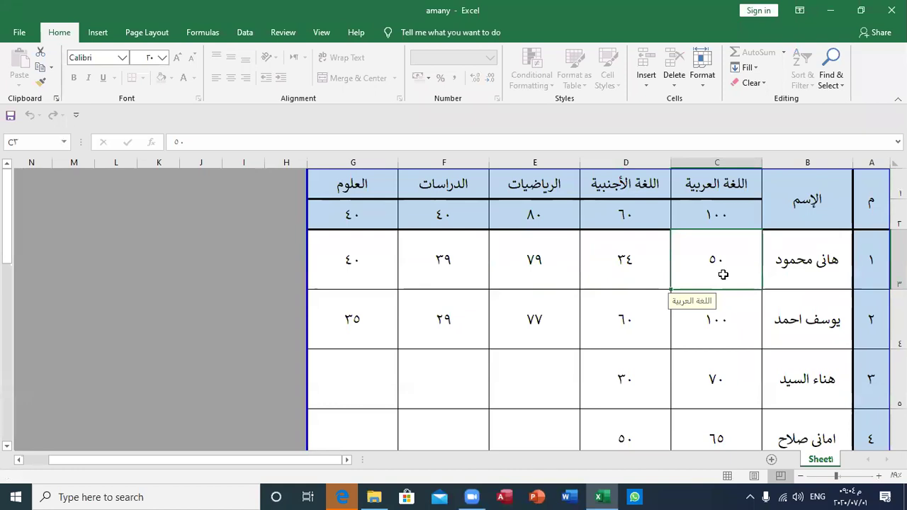
pyautogui.doubleClick(726, 279)
pyautogui.press('Return')
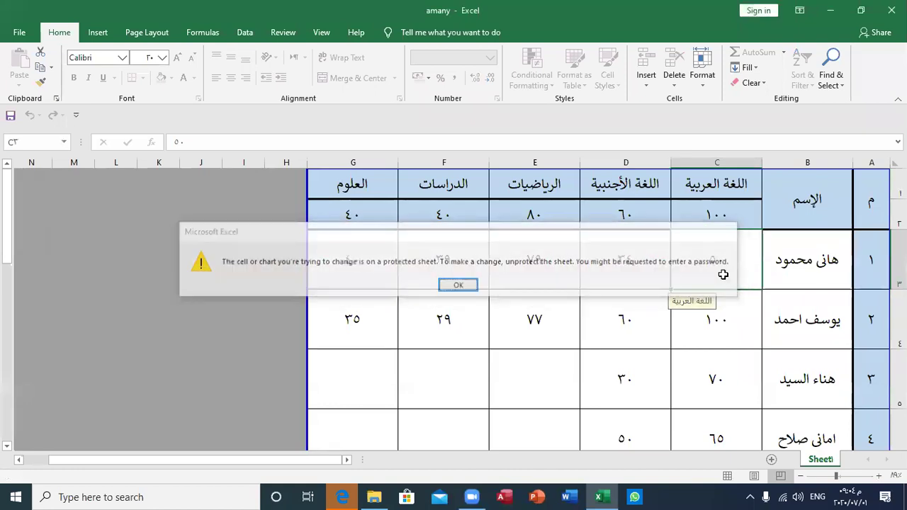
pyautogui.doubleClick(640, 328)
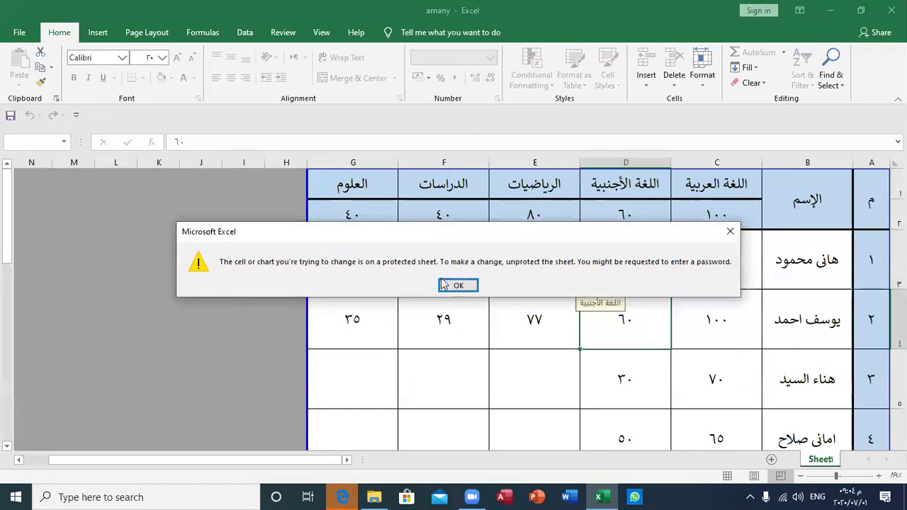
pyautogui.click(457, 285)
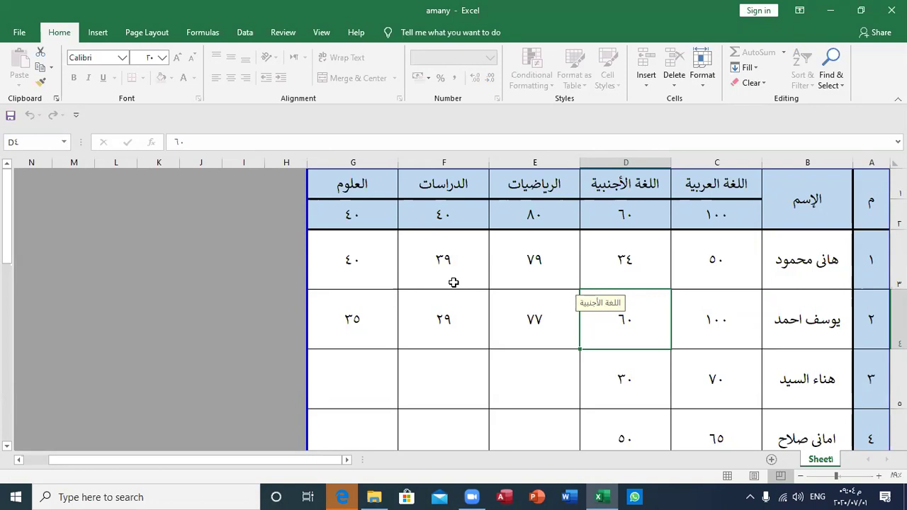
# Step: Unprotect the grades sheet using its password
pyautogui.click(284, 34)
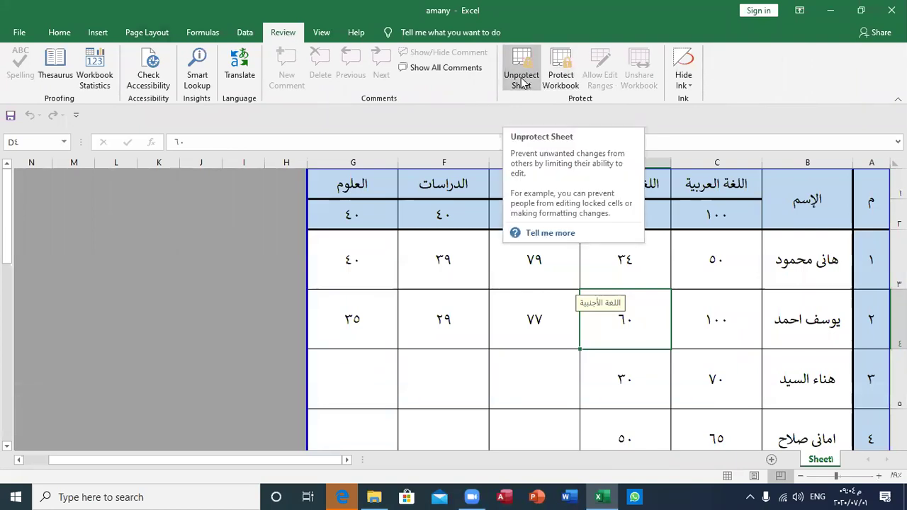
pyautogui.click(522, 82)
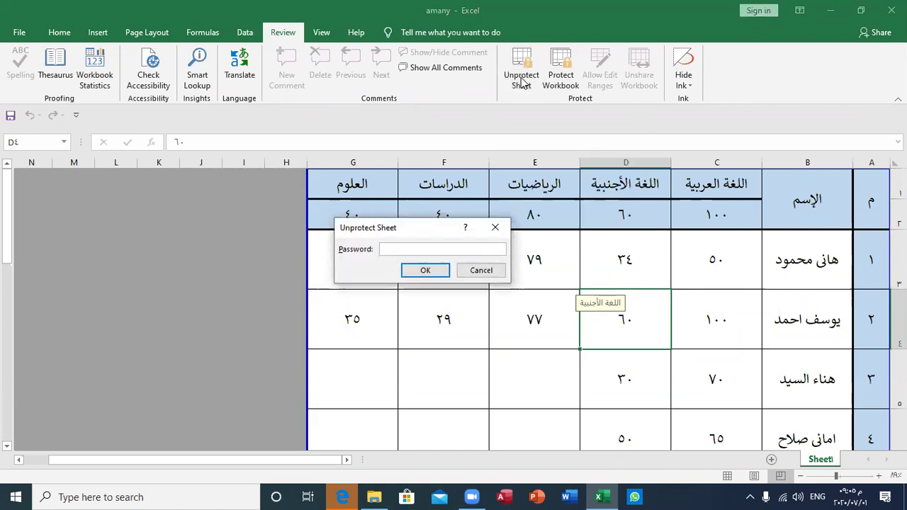
pyautogui.press('Return')
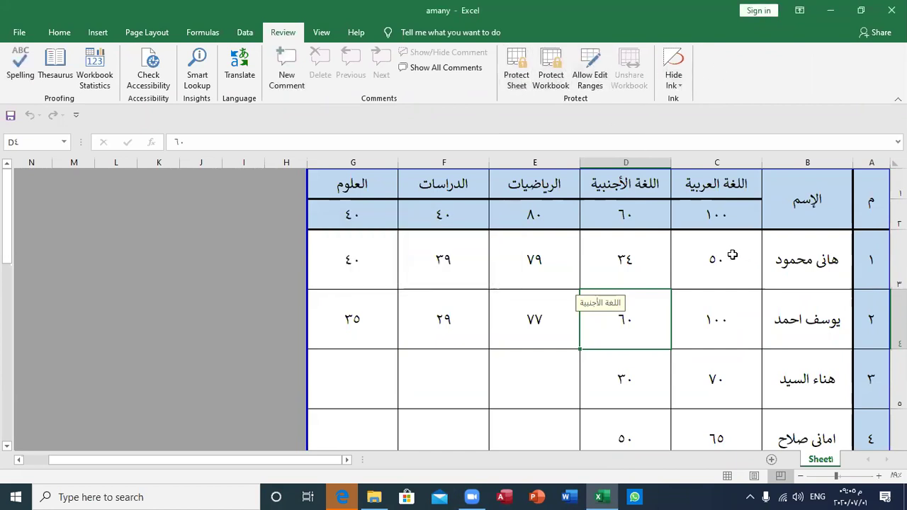
# Step: Change the first student's Arabic grade in C3 to 100
pyautogui.click(732, 255)
pyautogui.write('100')
pyautogui.press('Return')
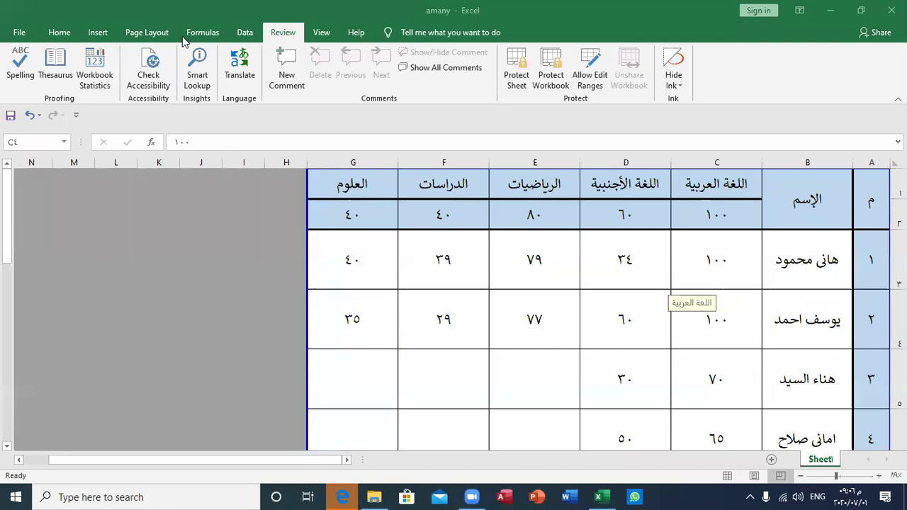
# Step: Enter 60 as the first student's foreign language grade in D3
pyautogui.click(716, 265)
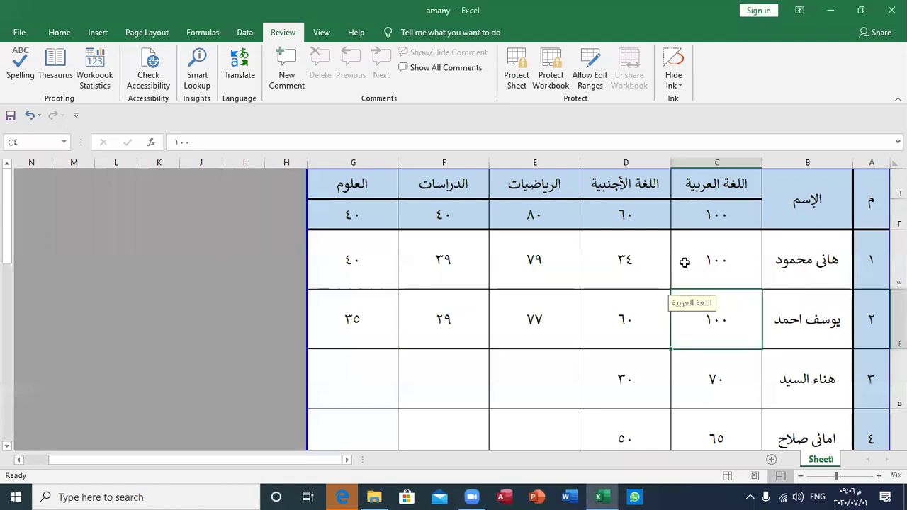
pyautogui.click(721, 274)
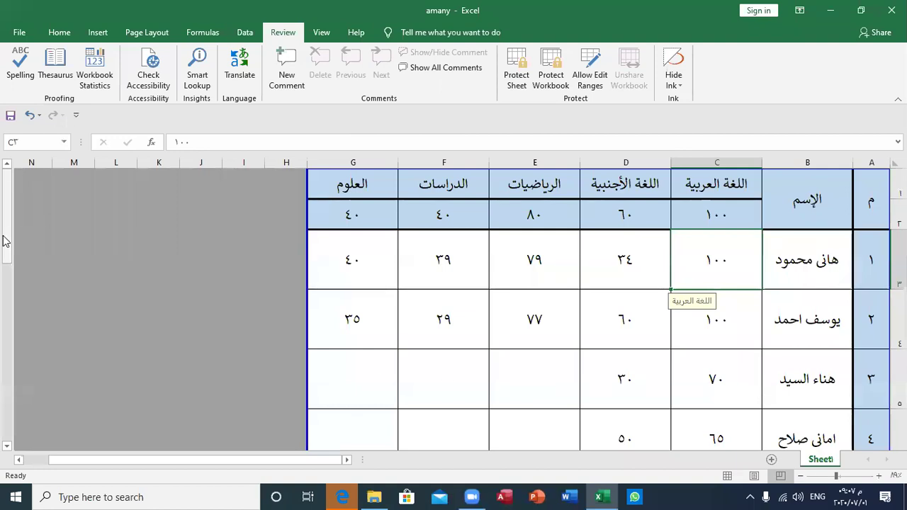
pyautogui.moveTo(4, 240); pyautogui.dragTo(4, 248)
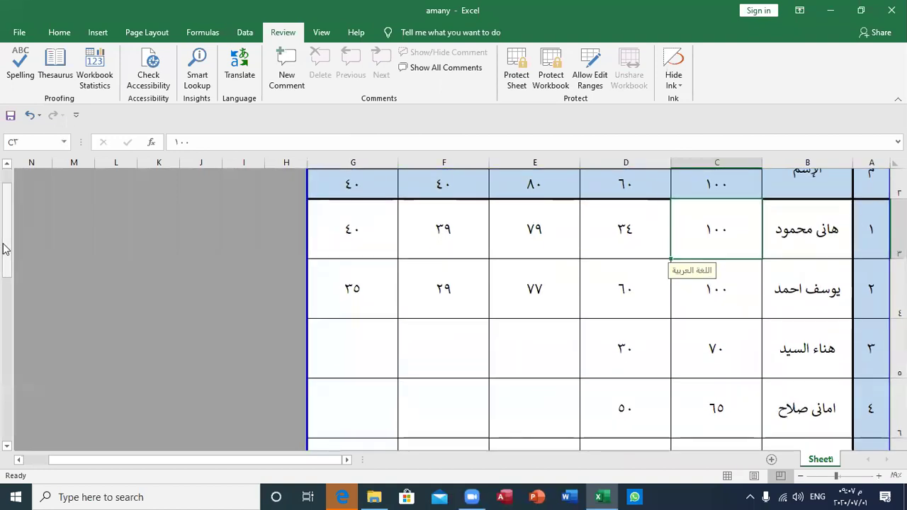
pyautogui.click(645, 222)
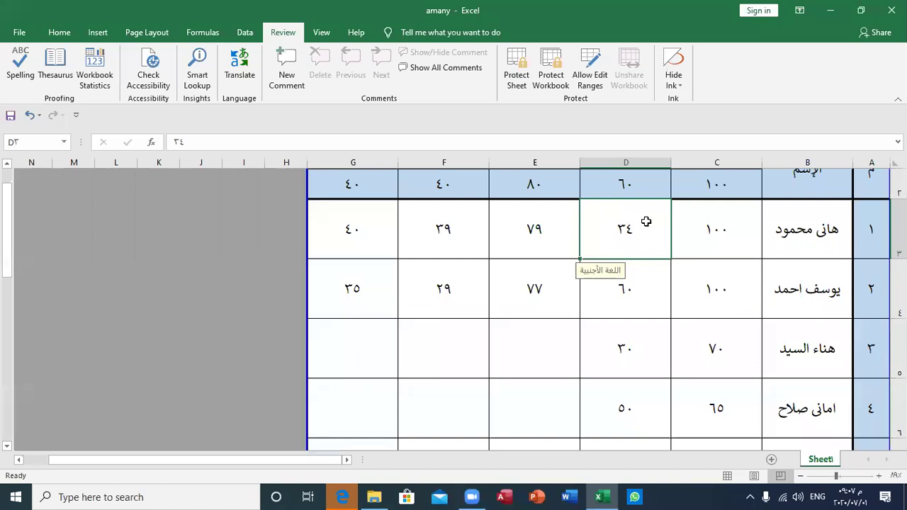
pyautogui.write('60')
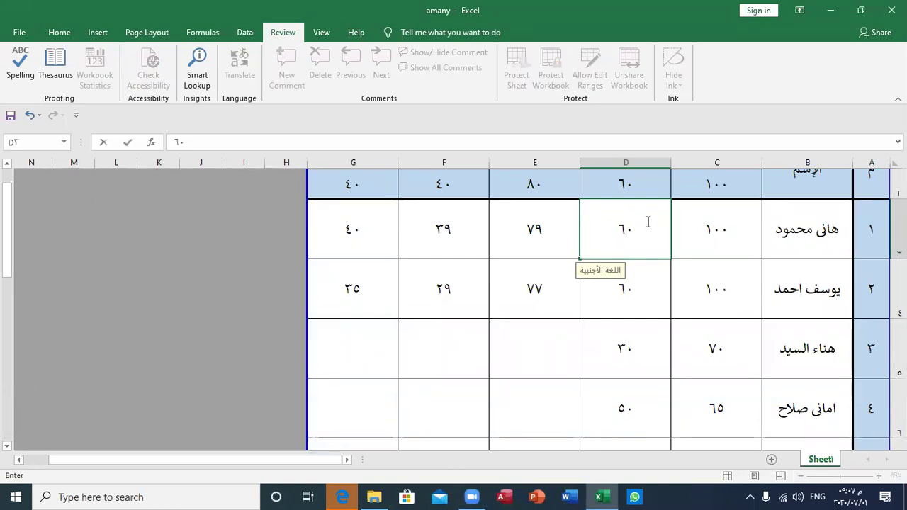
pyautogui.write('0')
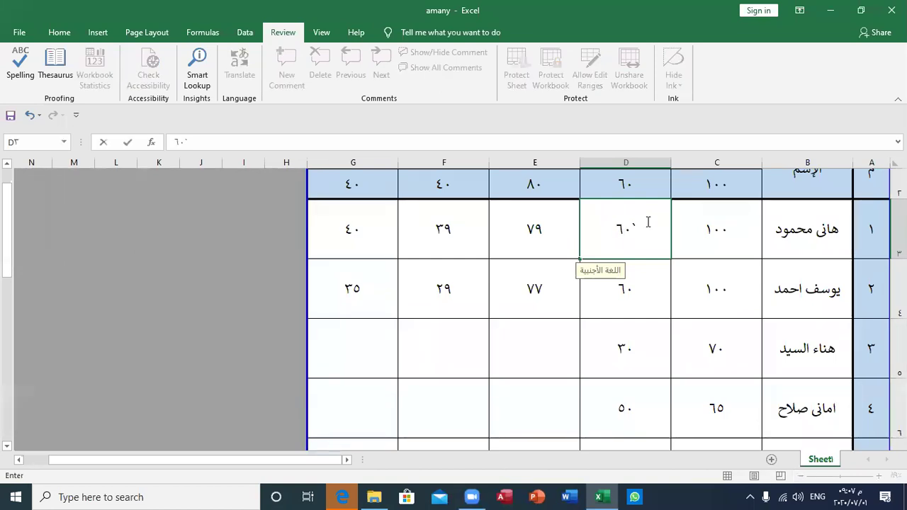
pyautogui.press('BackSpace')
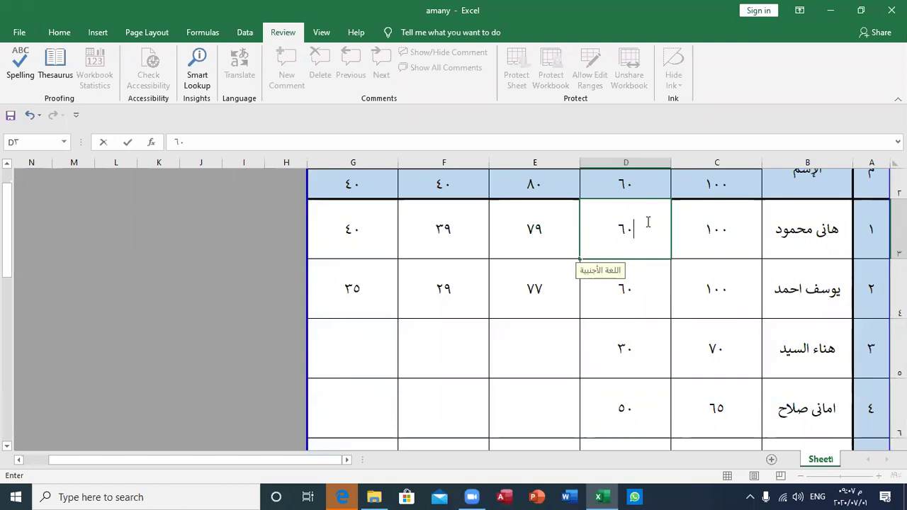
pyautogui.scroll(1, 647, 222)
pyautogui.click(646, 221)
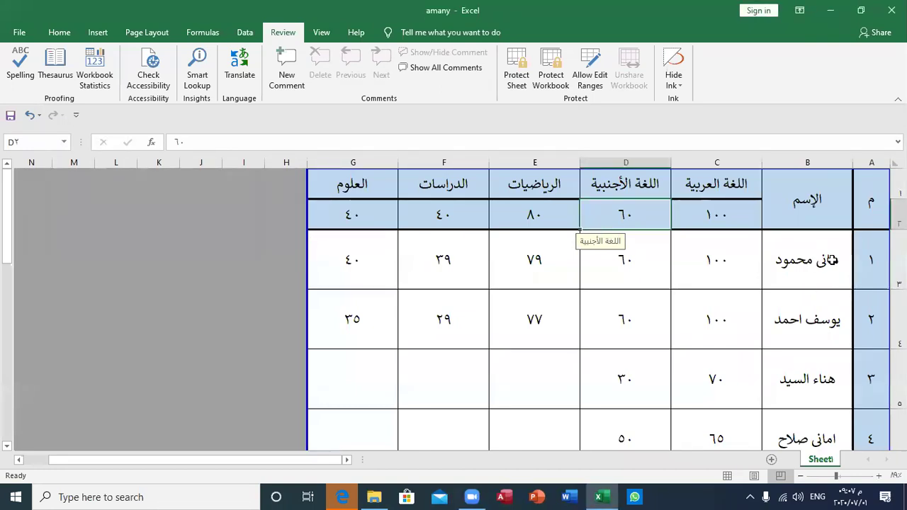
# Step: Select the student names and grades from B3 down to G17
pyautogui.moveTo(830, 259); pyautogui.dragTo(369, 294)
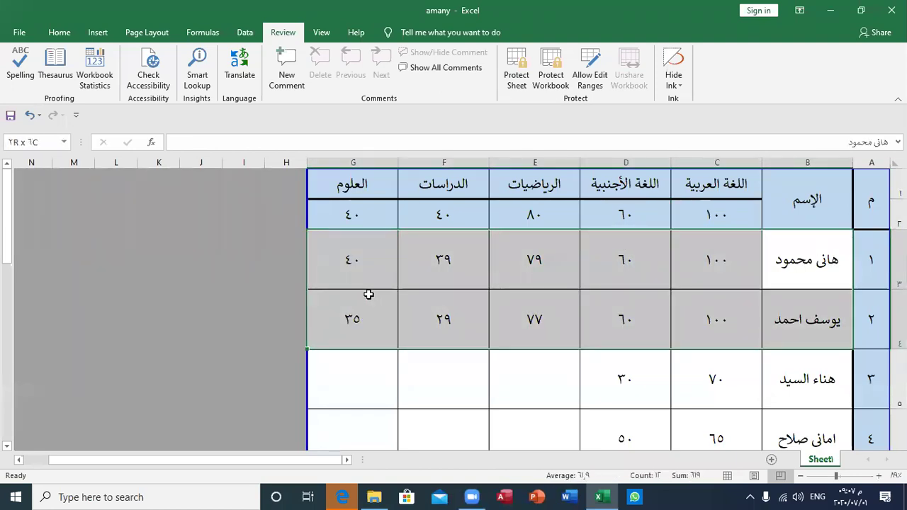
pyautogui.moveTo(369, 294); pyautogui.dragTo(446, 286)
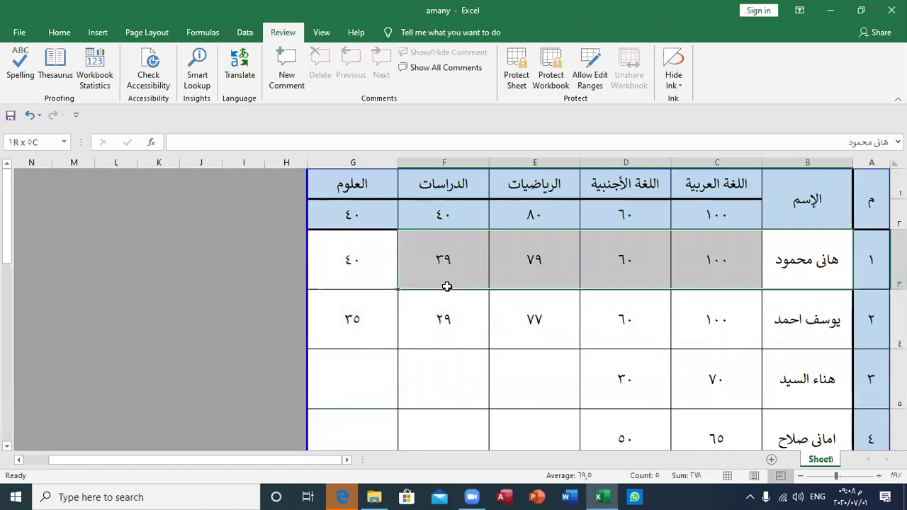
pyautogui.moveTo(446, 286)
pyautogui.mouseDown()
pyautogui.moveTo(370, 309)
pyautogui.moveTo(372, 483)
pyautogui.mouseUp()
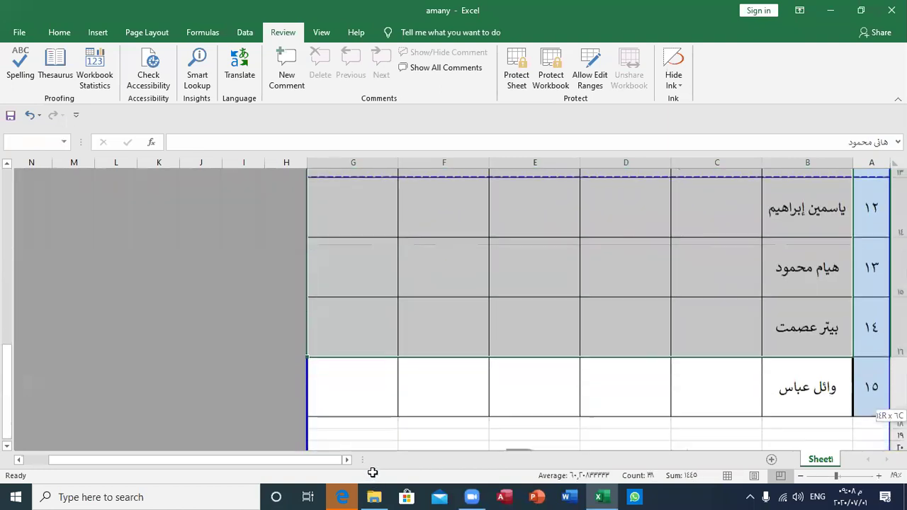
pyautogui.moveTo(372, 482); pyautogui.dragTo(370, 400)
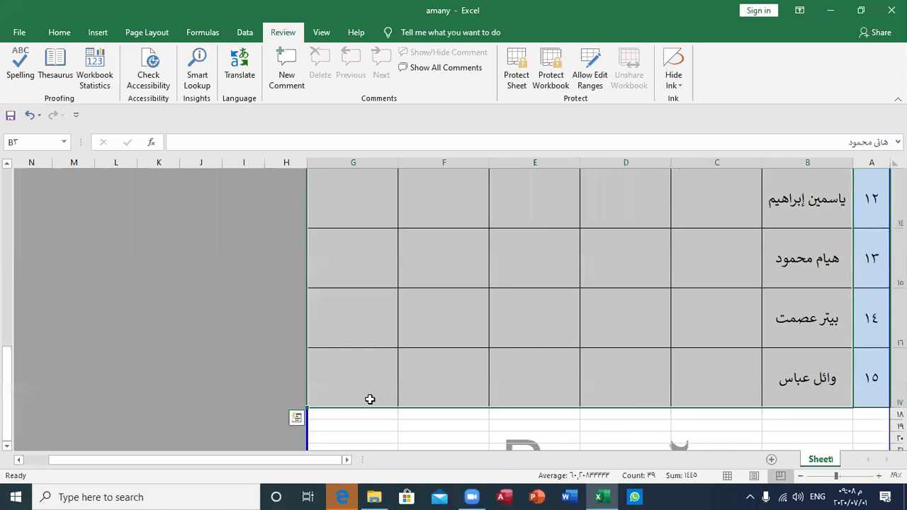
pyautogui.click(61, 34)
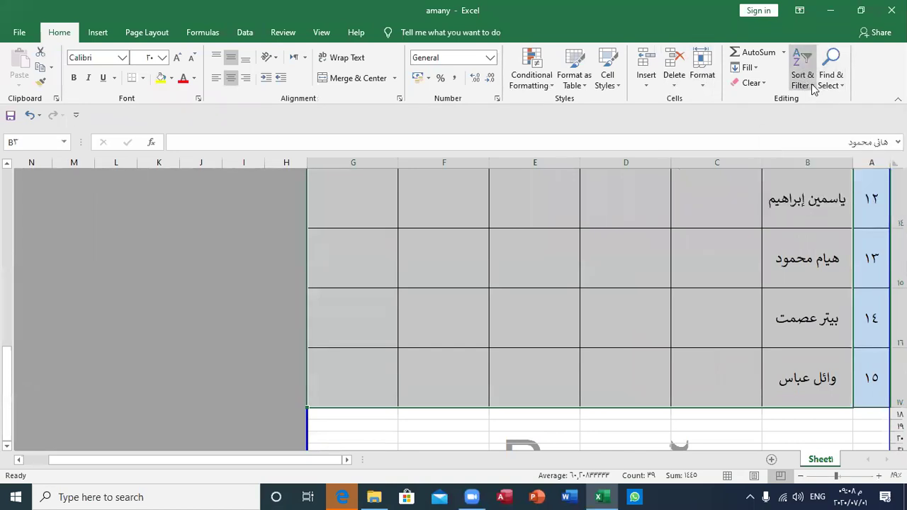
# Step: Sort the selected student rows by name A to Z using Sort & Filter
pyautogui.click(811, 84)
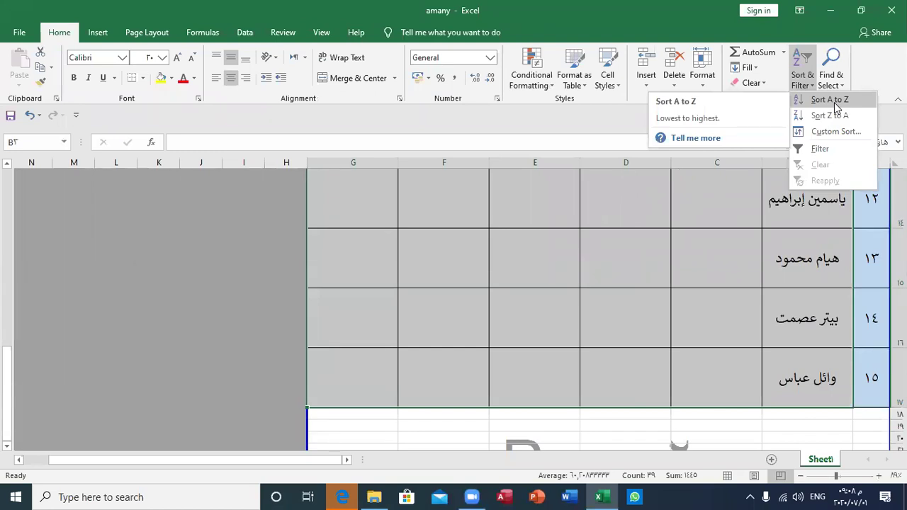
pyautogui.click(834, 100)
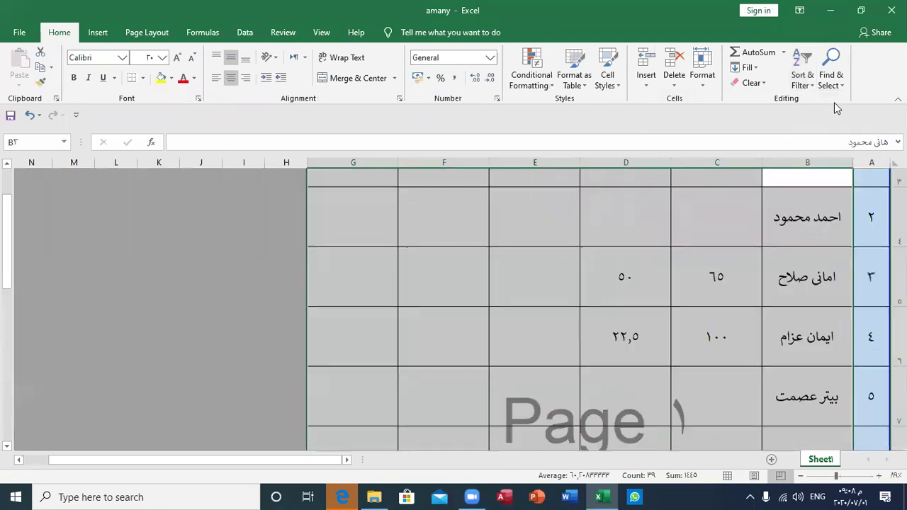